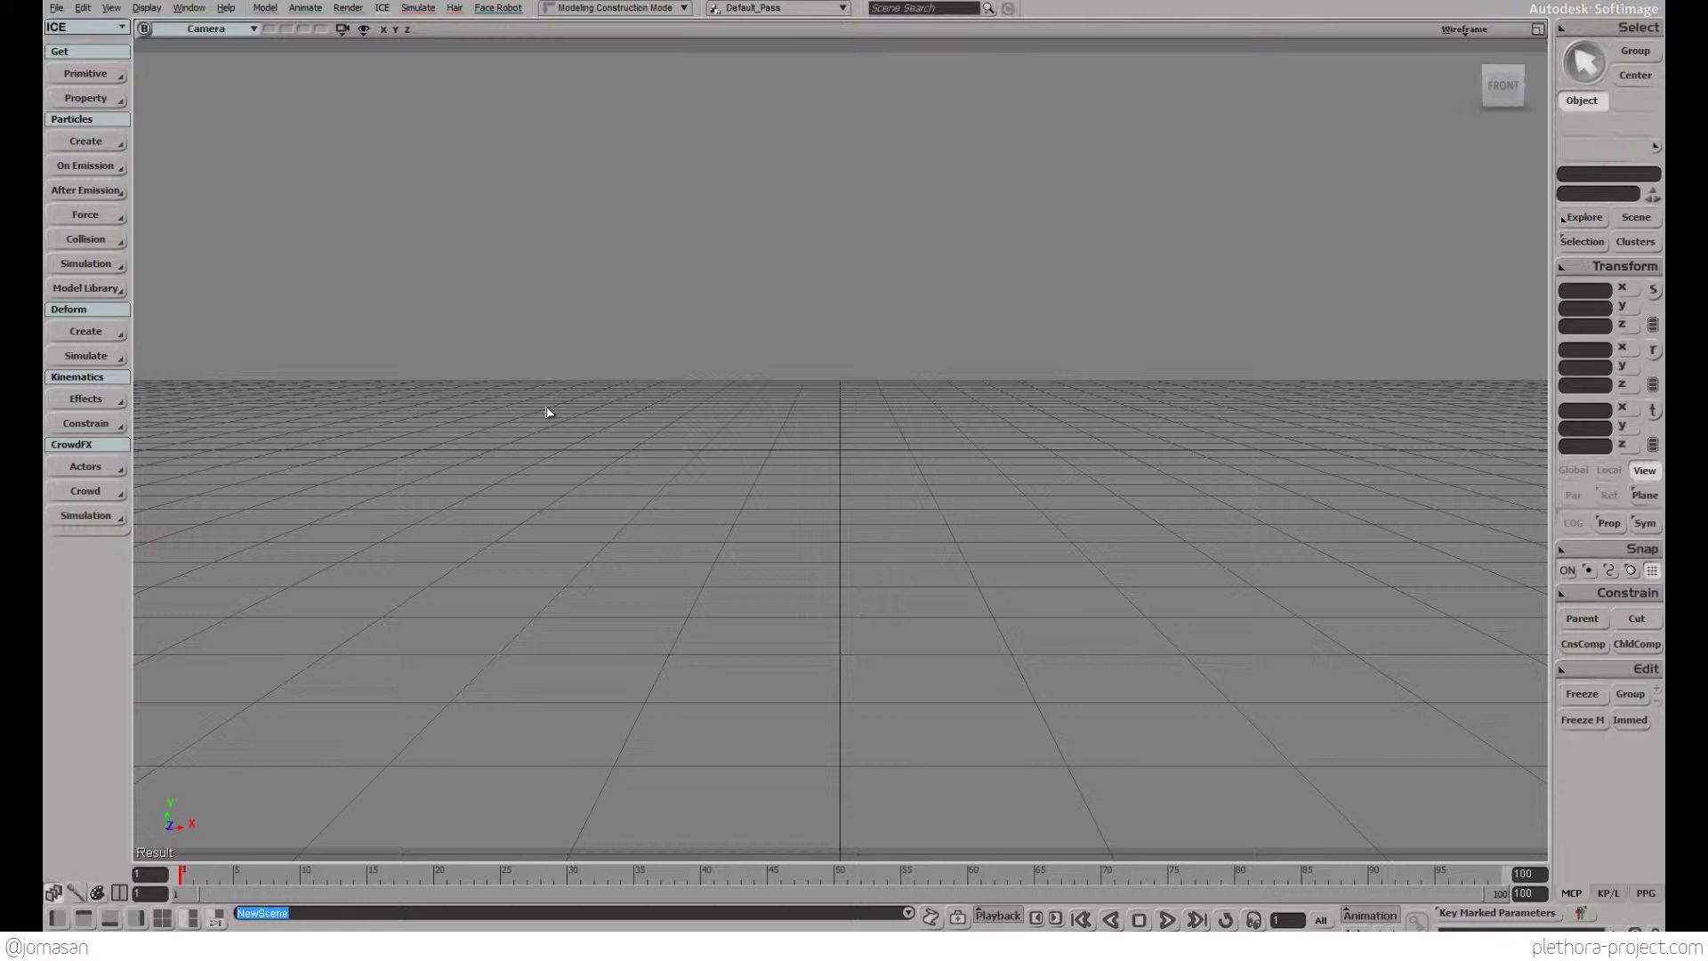
Create a polygon mesh sphere with 20 subdivisions in both U and V
left_click(265, 7)
mouse_move(284, 54)
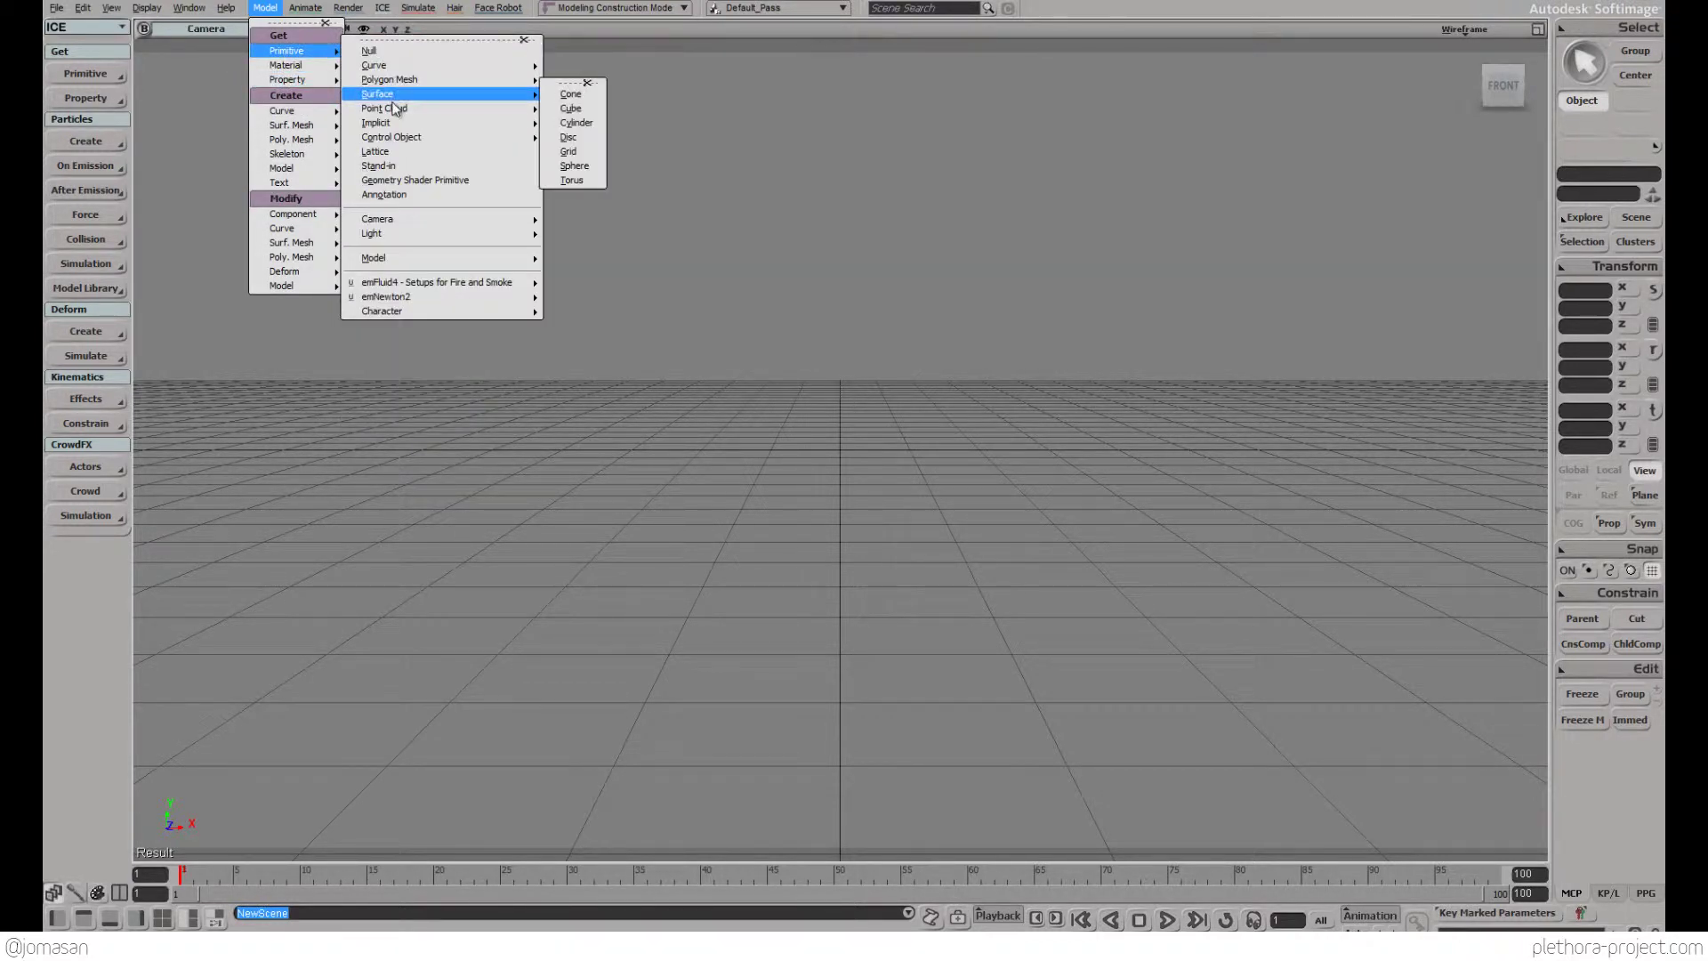
mouse_move(392, 71)
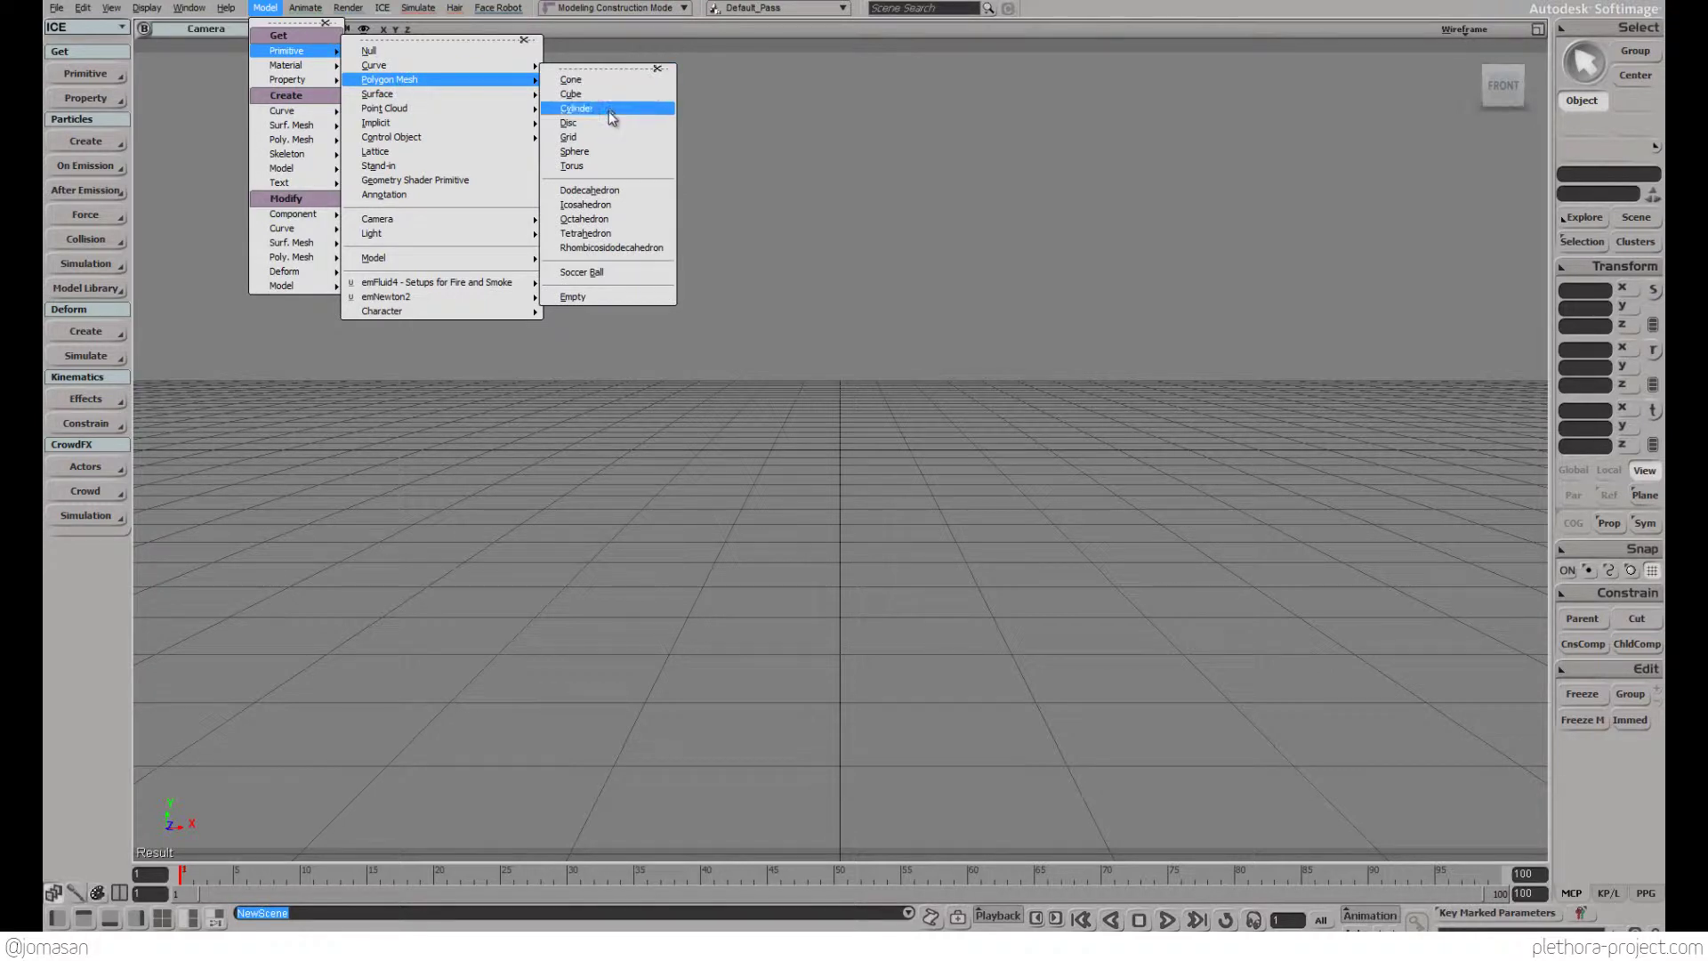
left_click(600, 153)
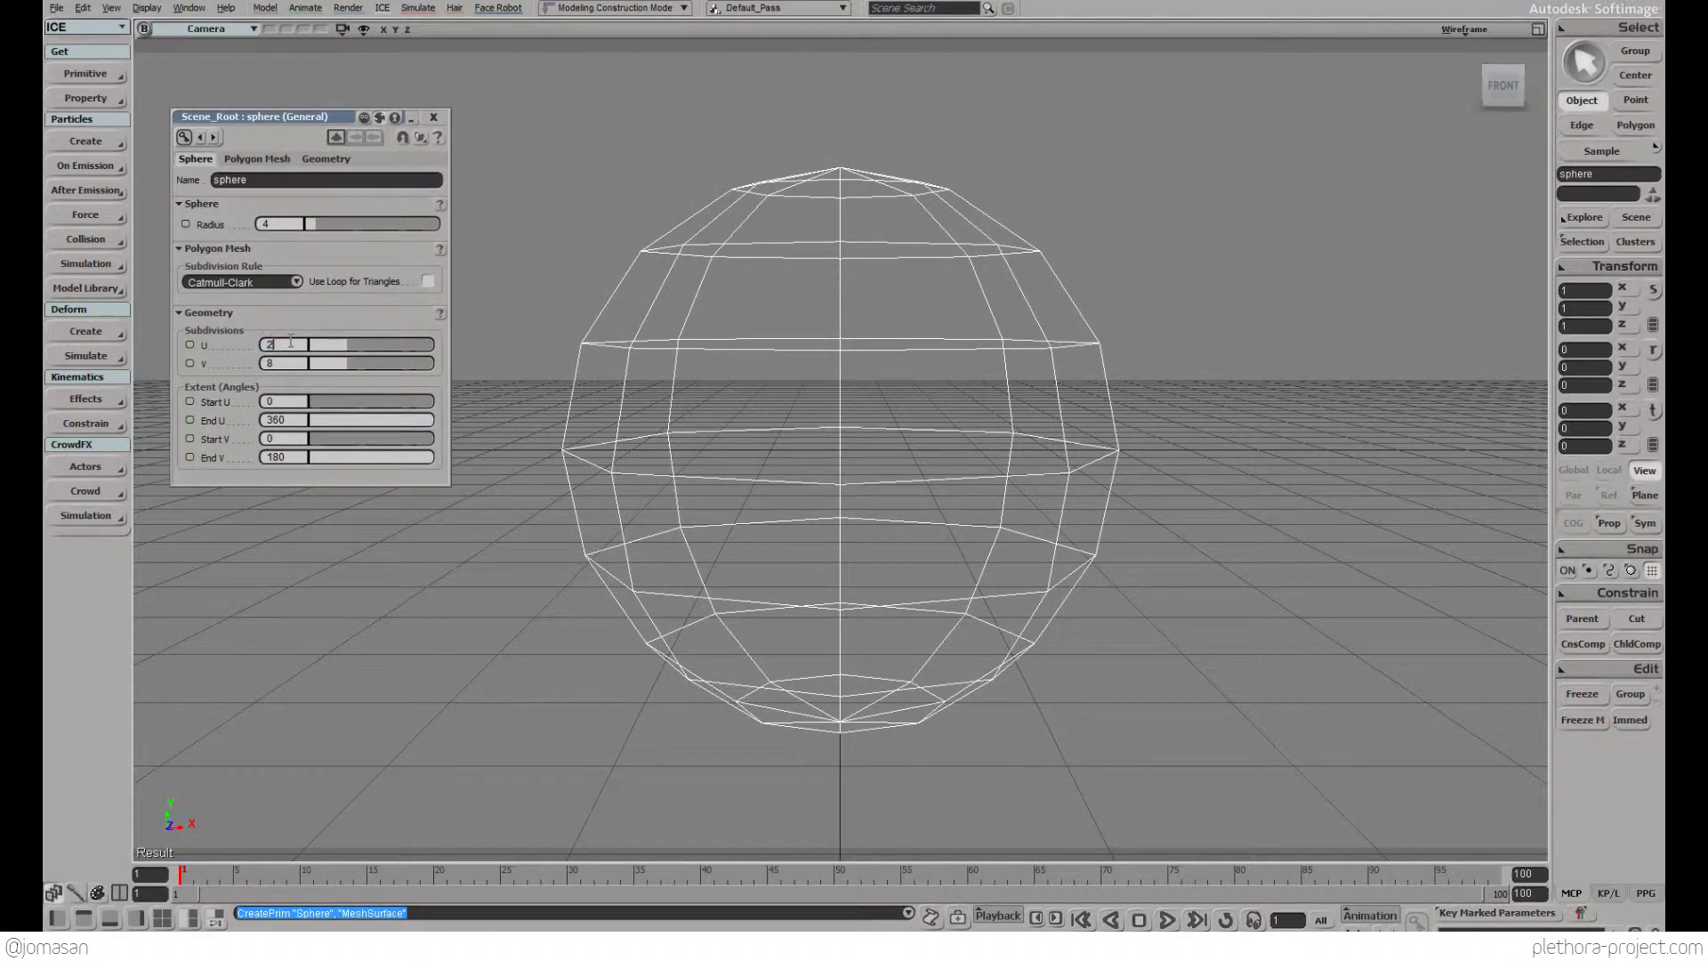
key("Tab")
type("2")
key("Return")
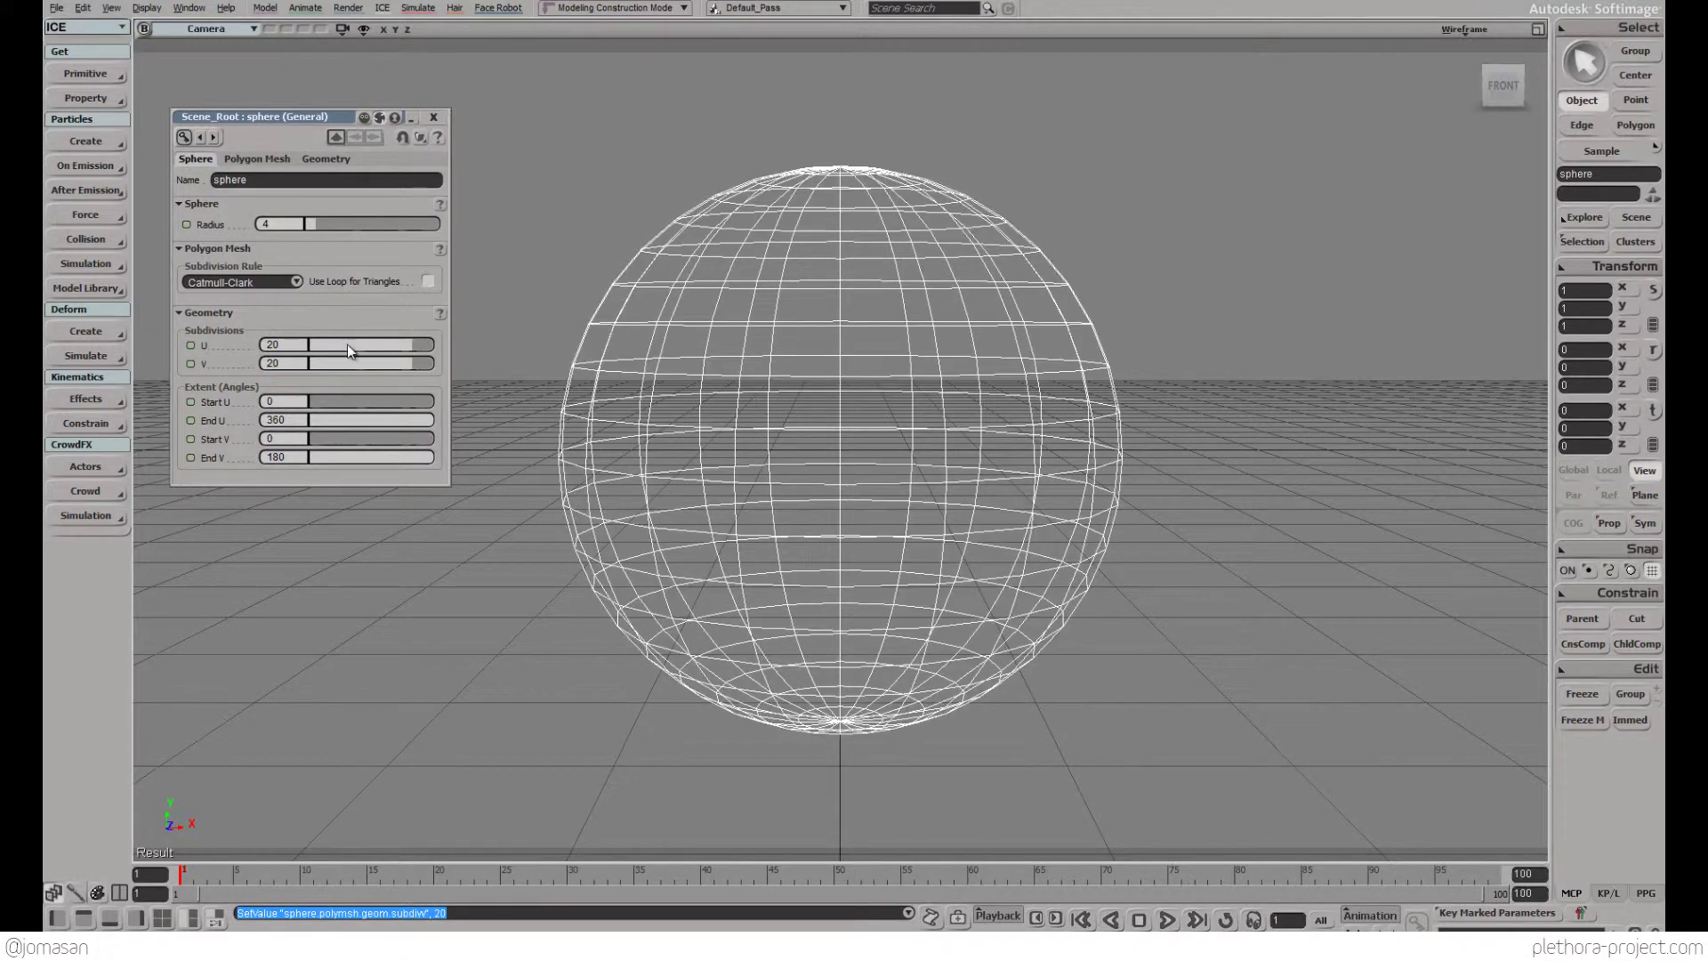
left_click(434, 117)
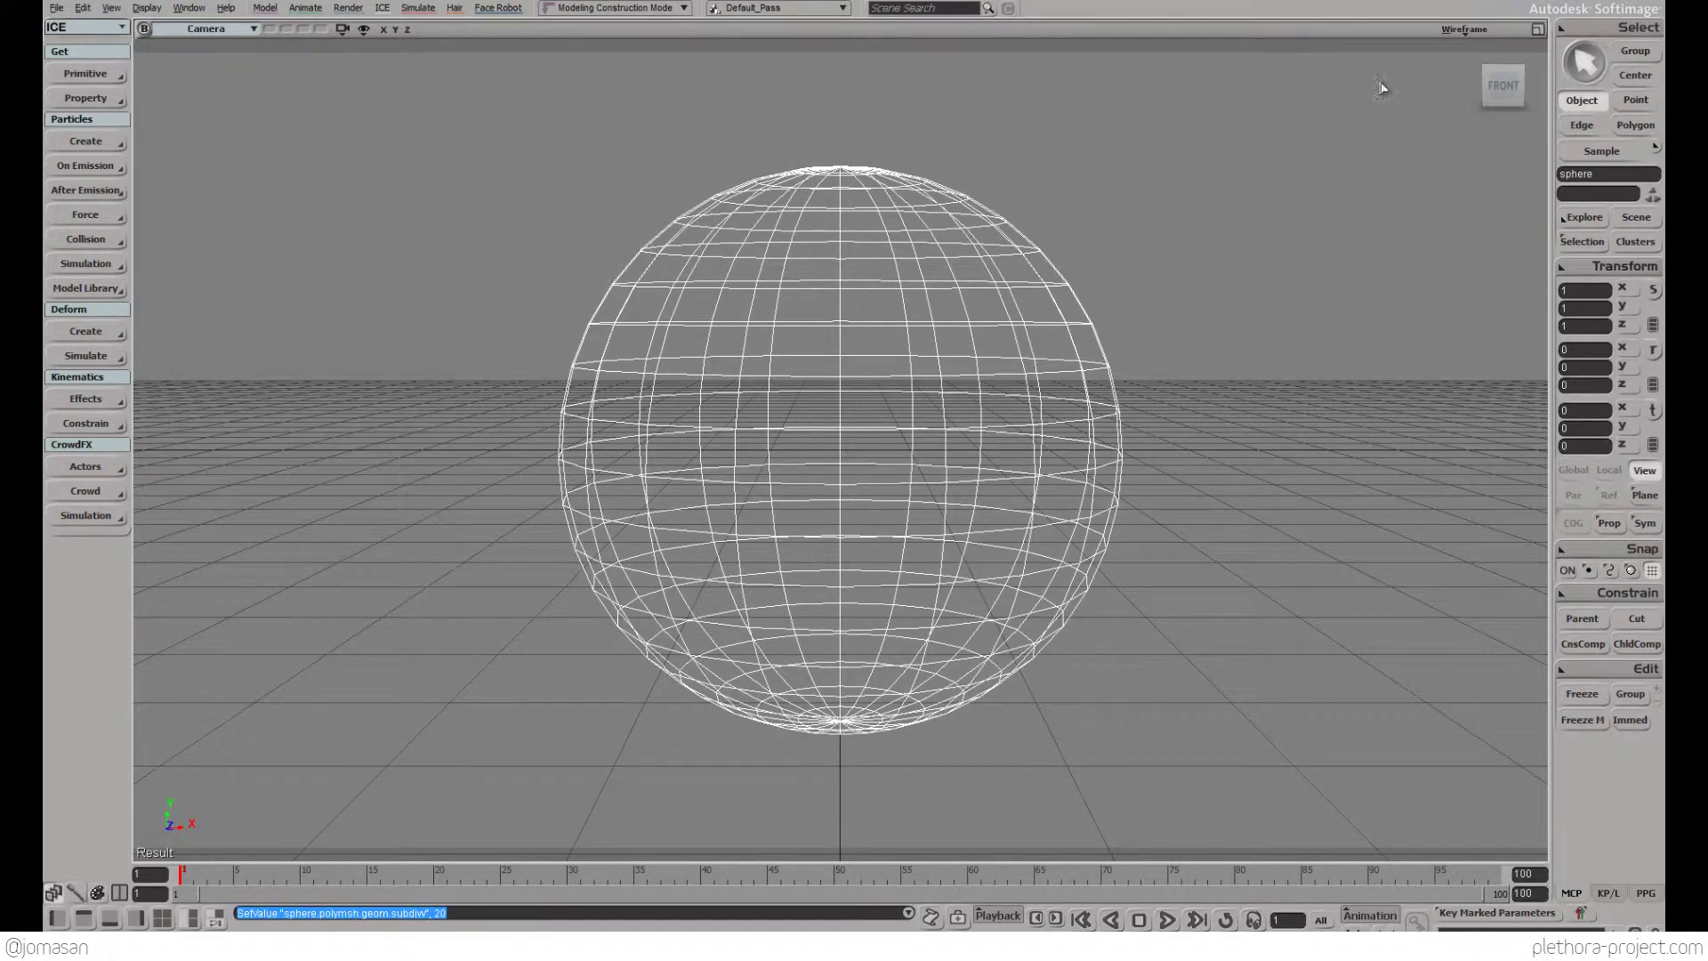
Set the camera view to Shaded with Wireframe On Shaded enabled, and select the sphere
left_click(1459, 29)
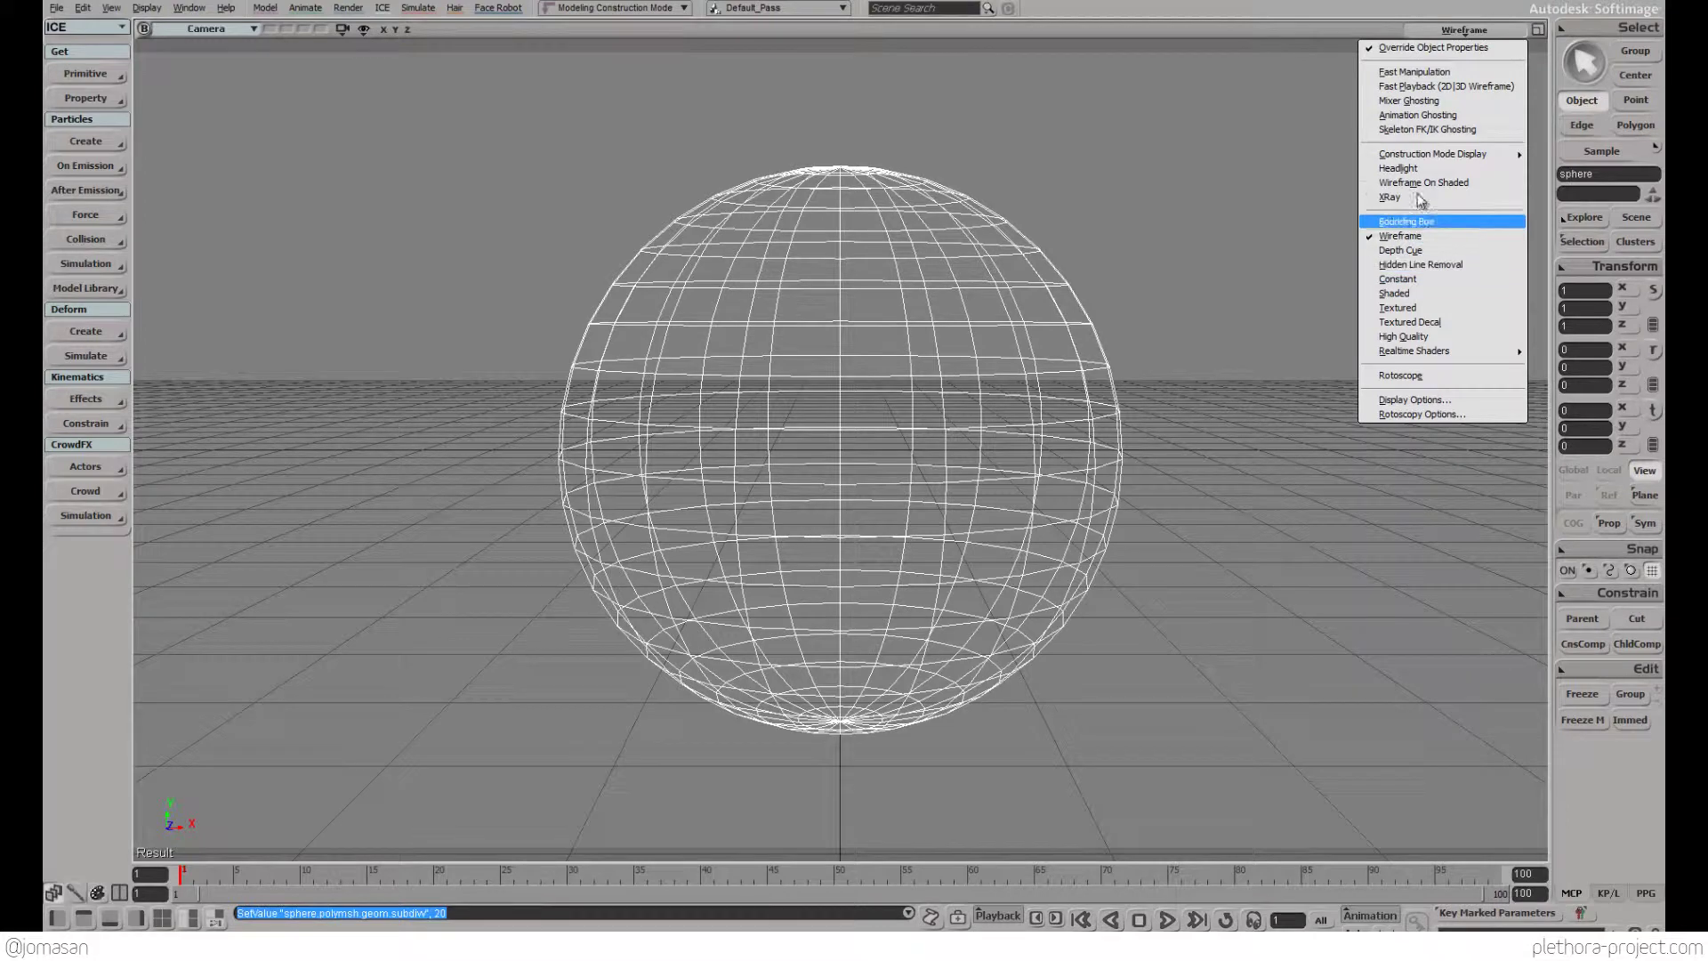
left_click(1394, 293)
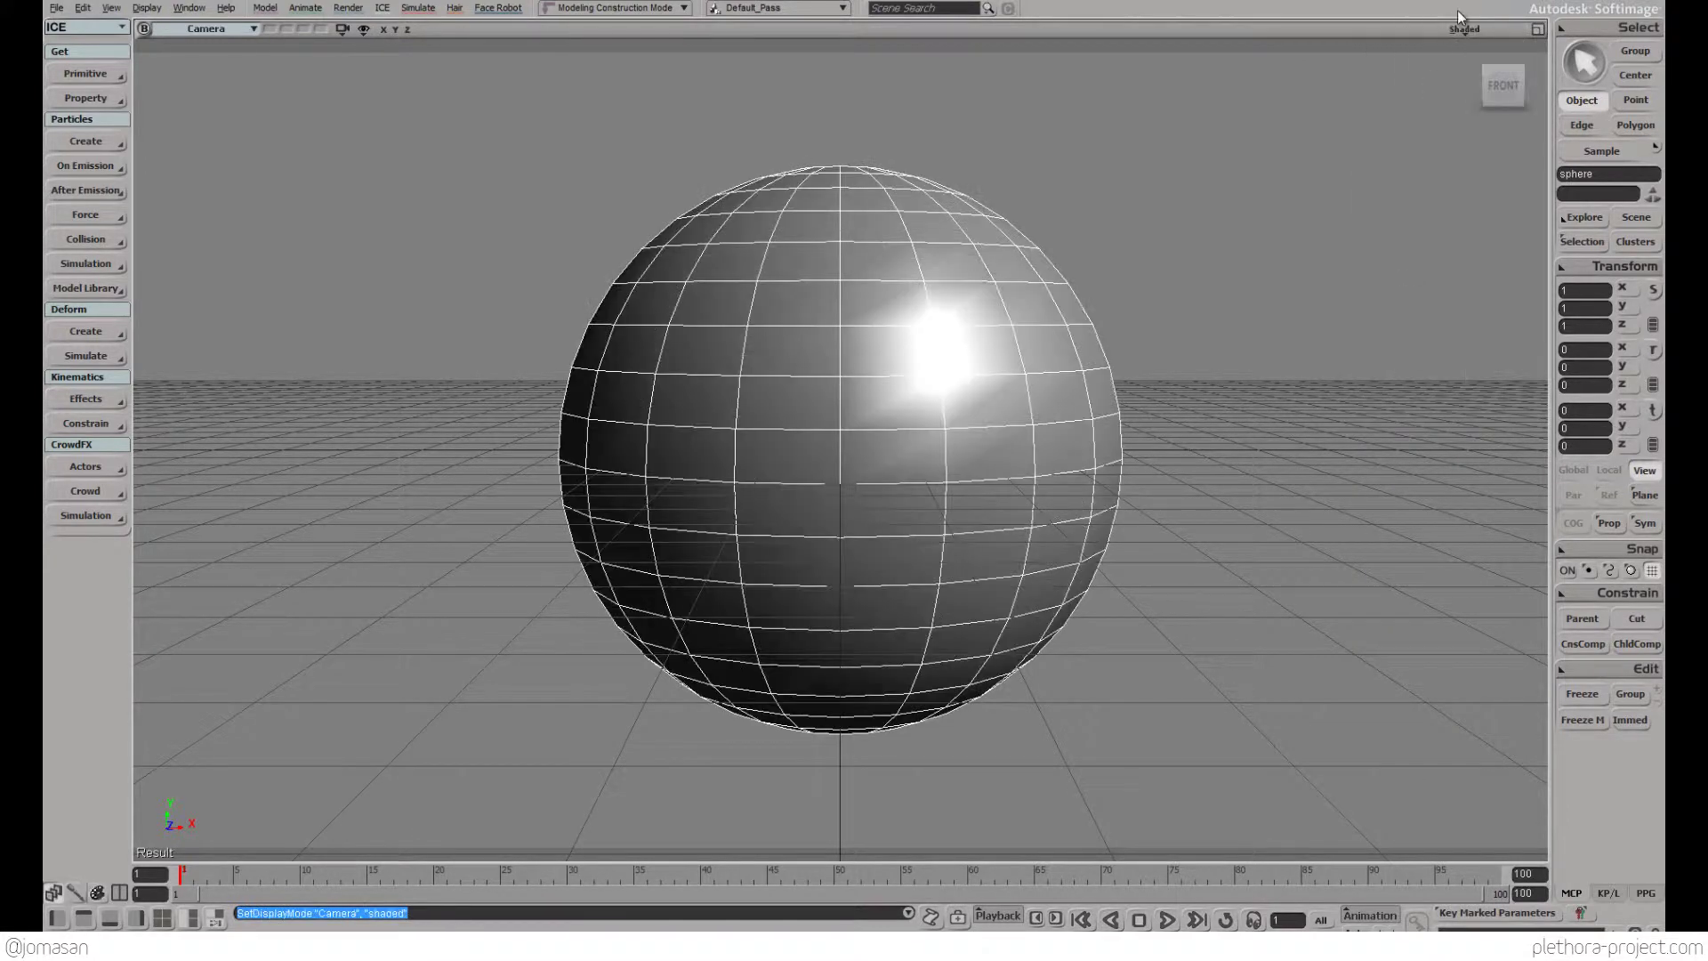
left_click(1459, 30)
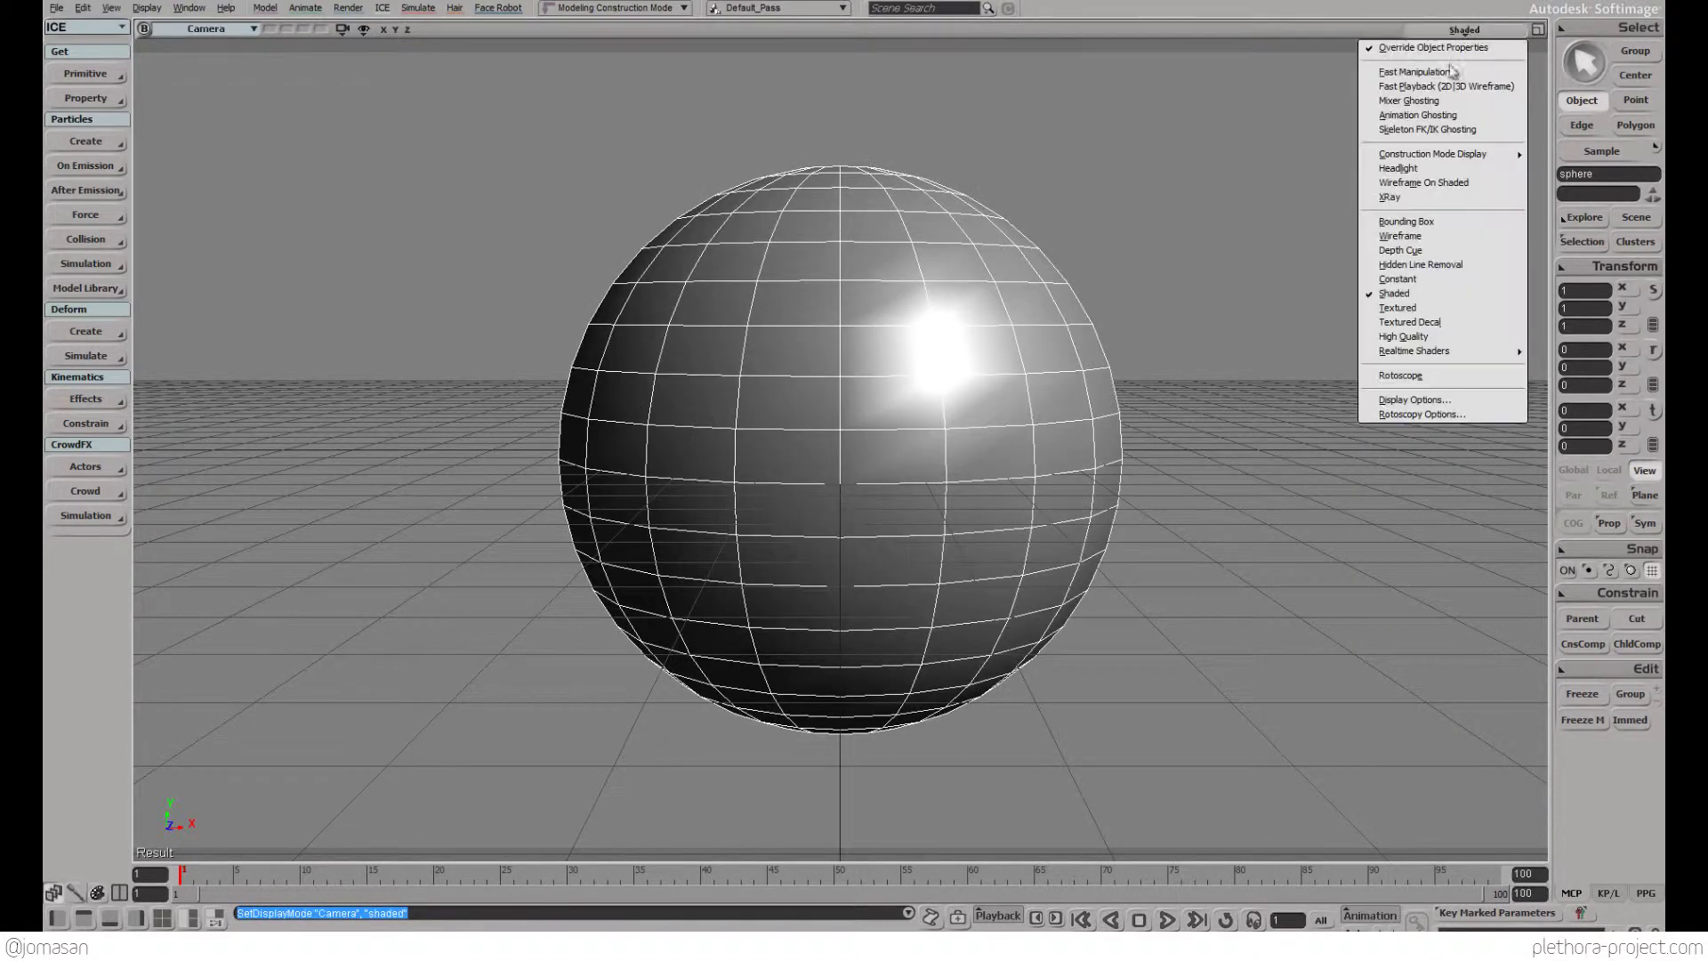
left_click(1408, 187)
left_click_drag(900, 434, 1037, 373)
right_click_drag(1038, 374, 925, 445)
middle_click_drag(926, 445, 977, 443)
left_click_drag(961, 481, 983, 469)
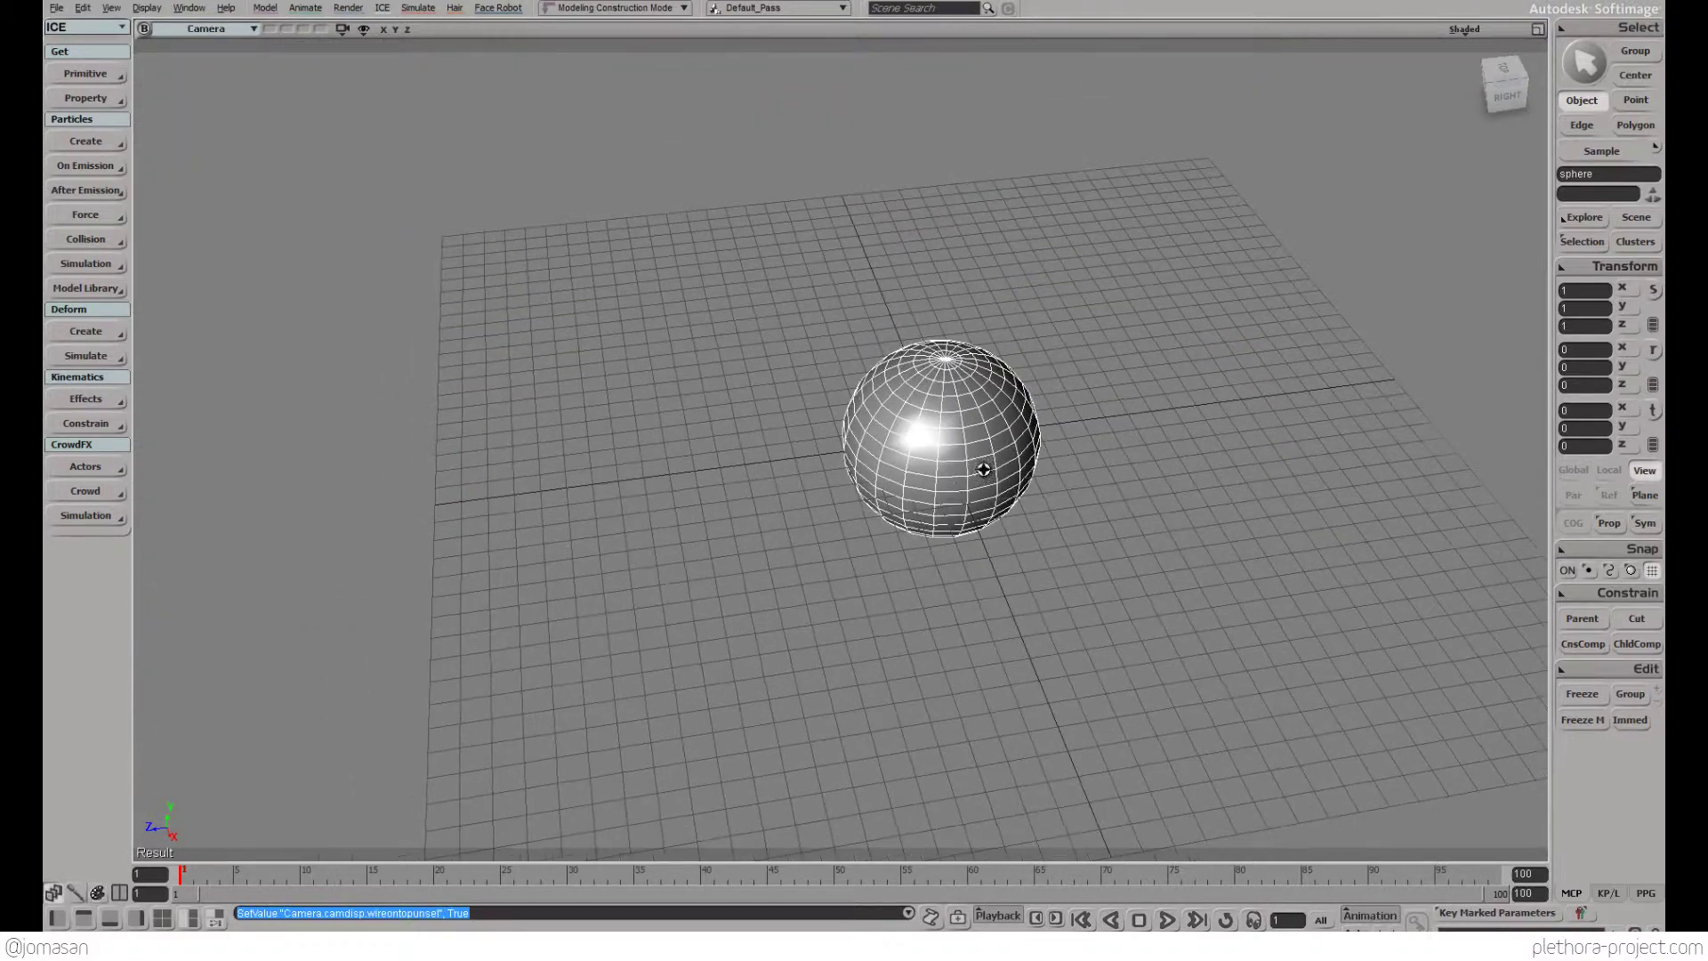
middle_click_drag(983, 470, 907, 477)
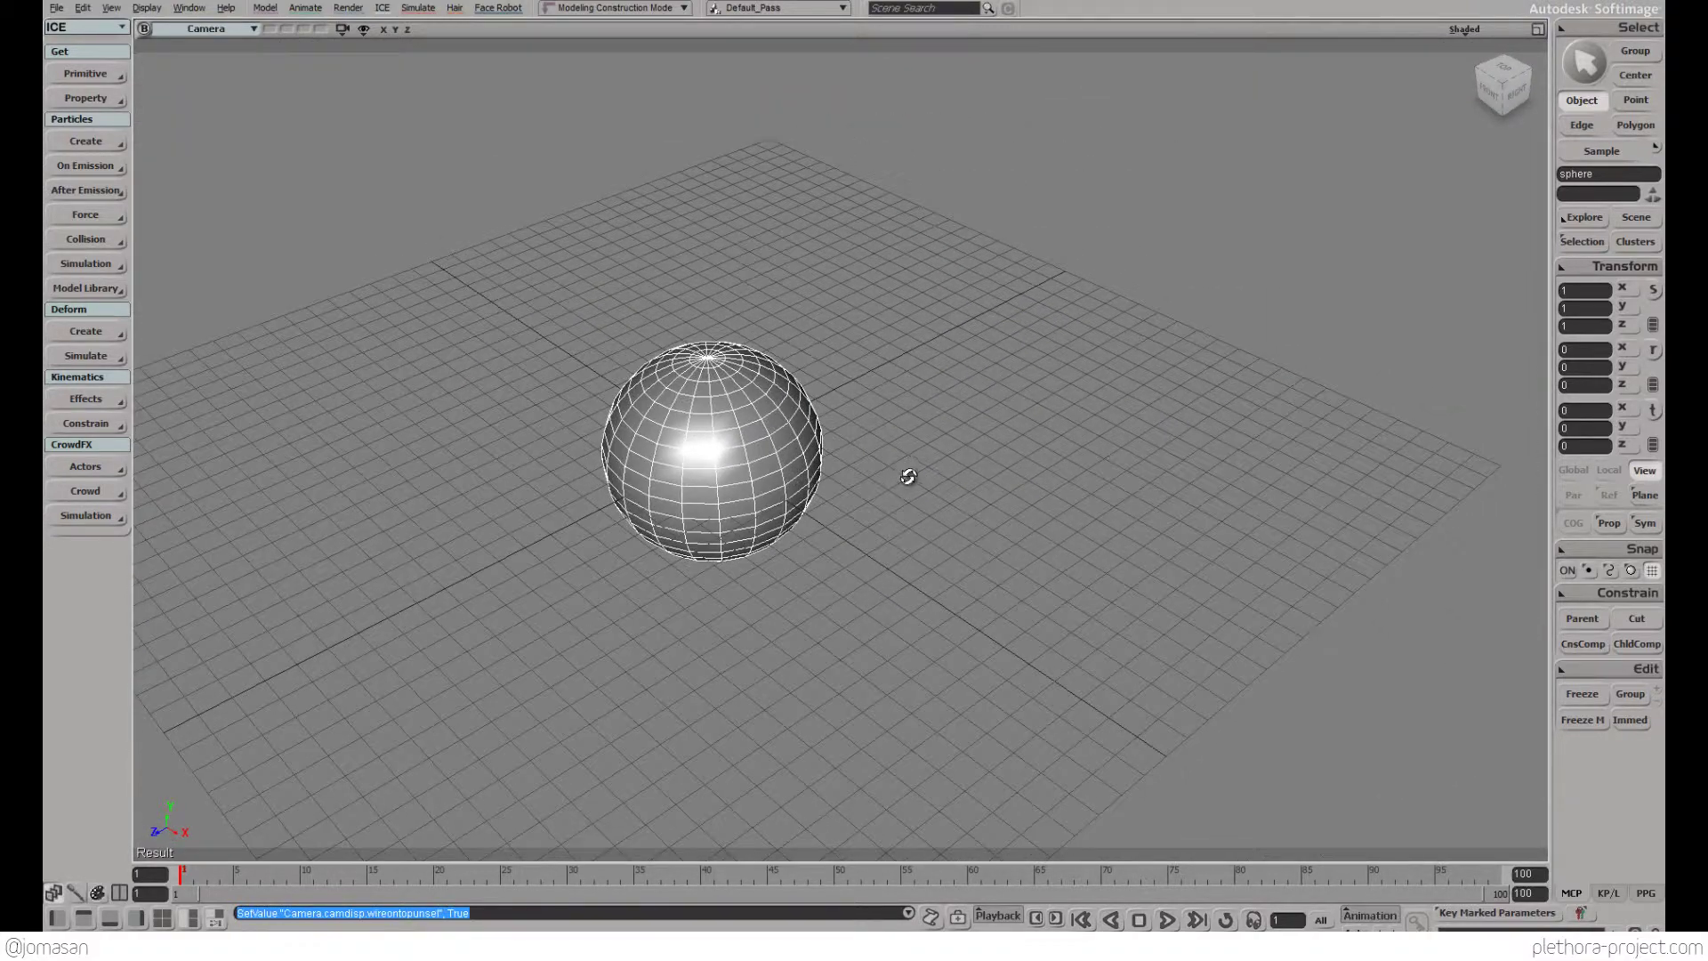
right_click_drag(908, 477, 863, 467)
key("space")
left_click_drag(851, 265, 761, 387)
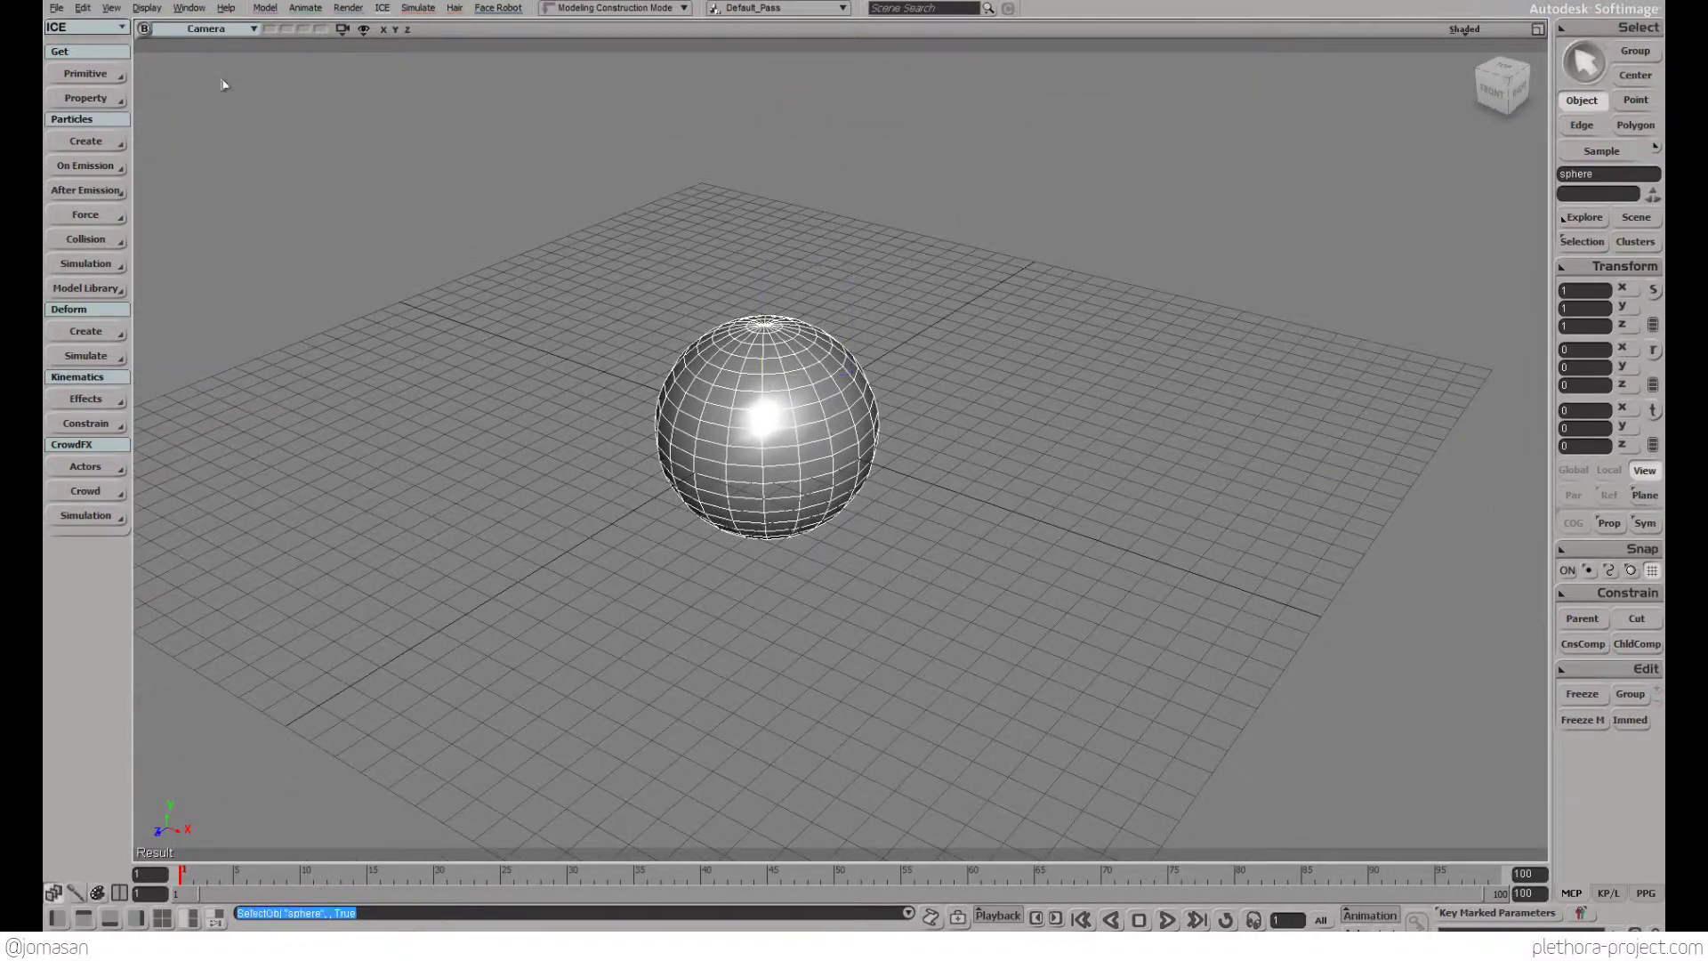
Create a null and move it beside the sphere to about X 6.3, Z -7.1
left_click(265, 7)
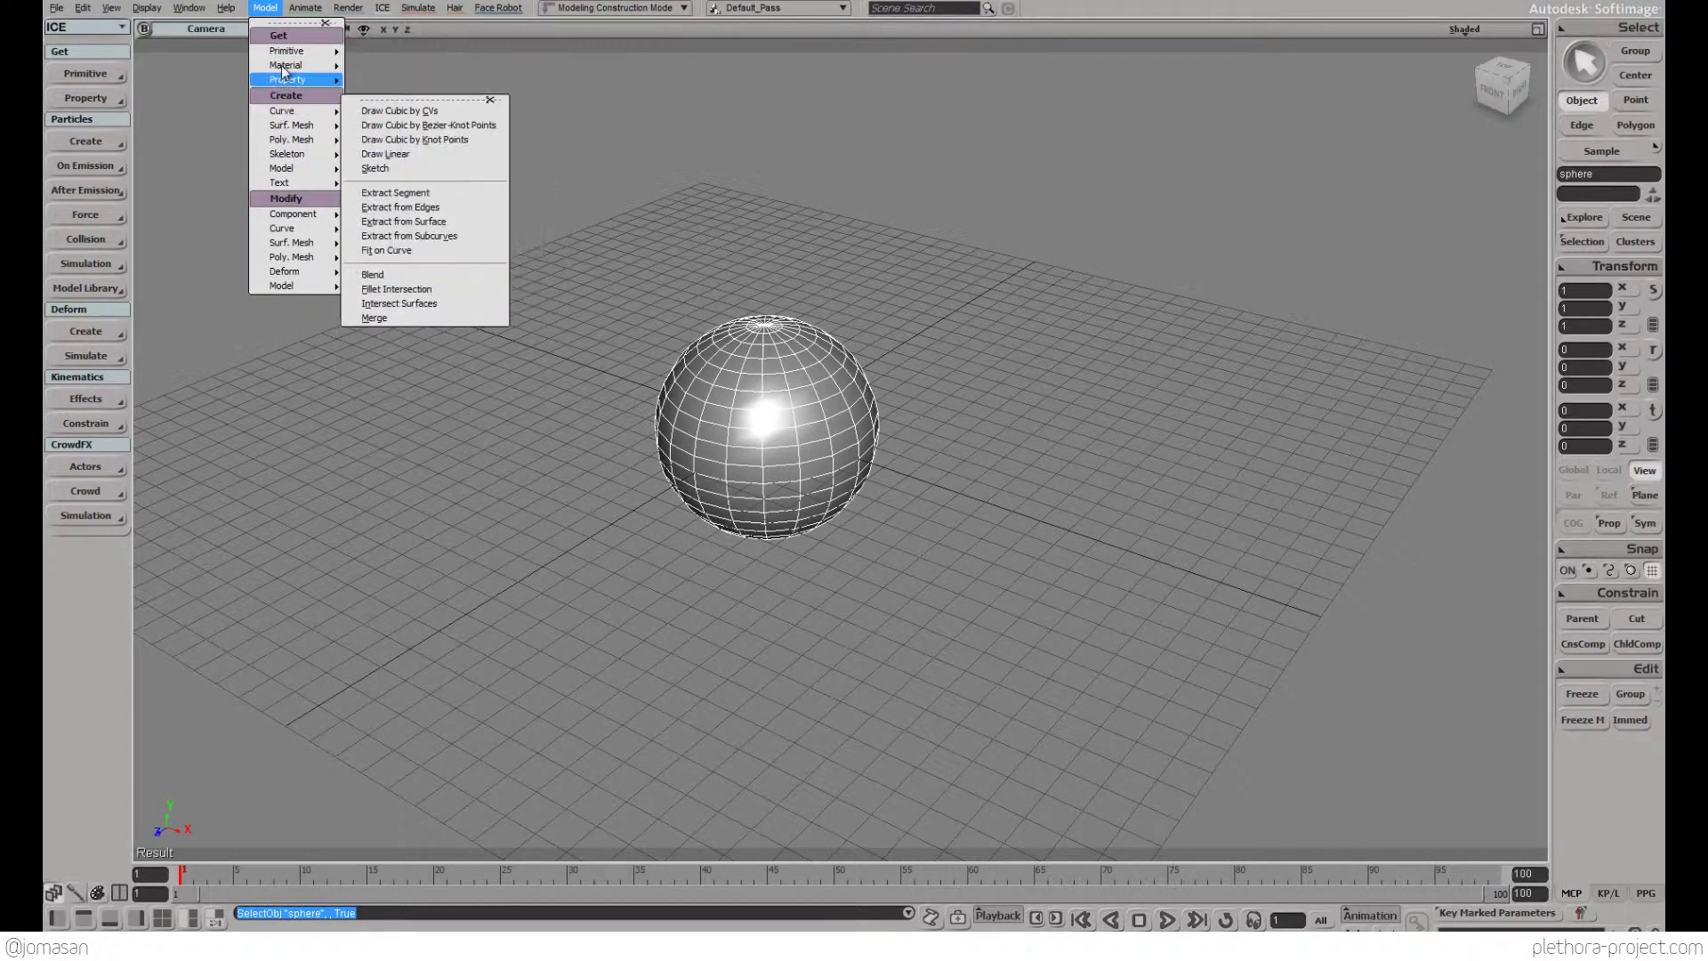
left_click(405, 52)
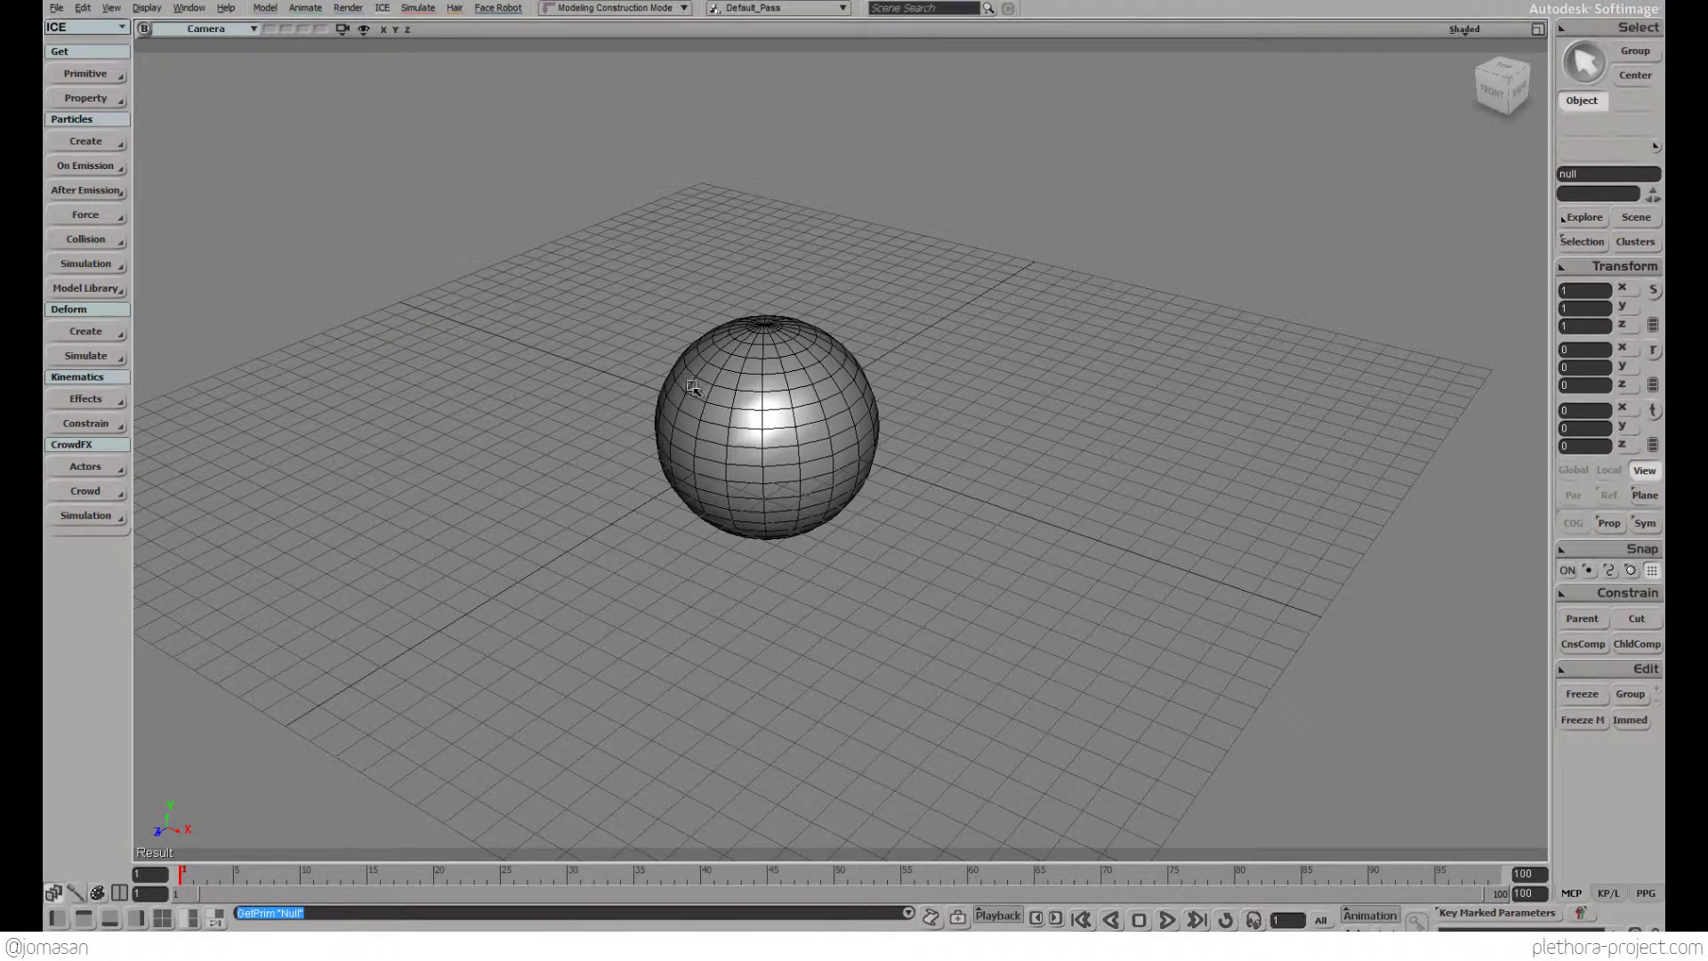
key("v")
left_click_drag(747, 430, 898, 479)
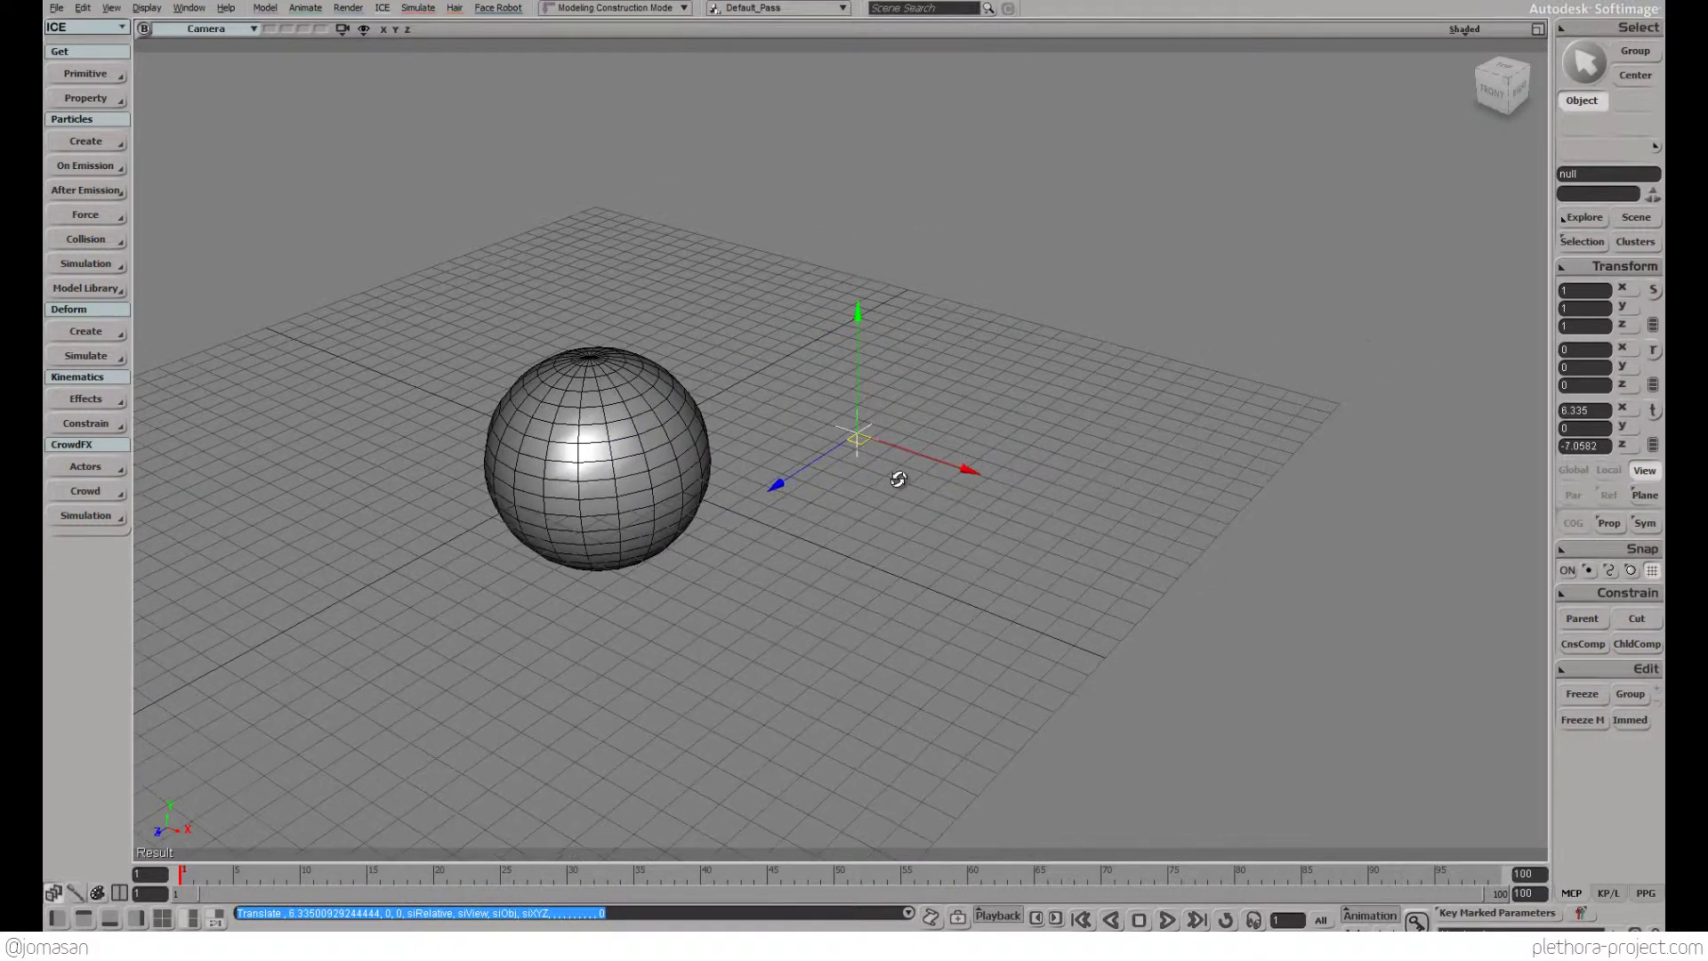
right_click_drag(899, 479, 869, 468)
left_click_drag(775, 516, 816, 499)
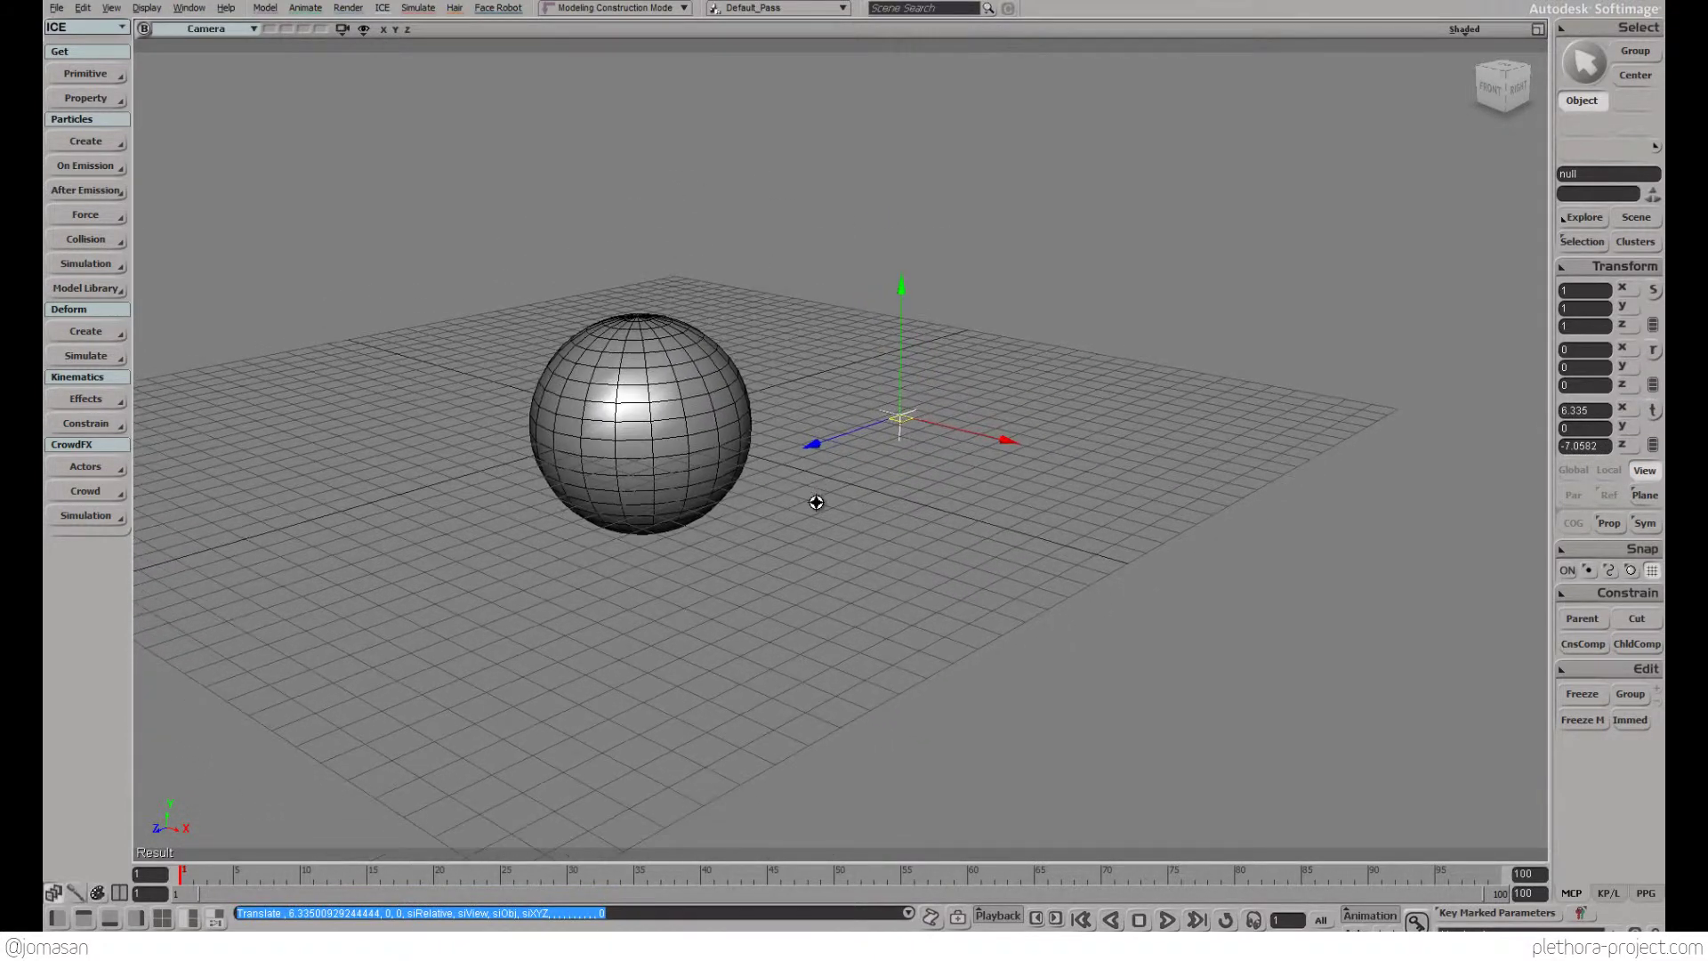
Switch to the layout with the ICE Tree editor and create a non-simulated ICE Tree on the sphere
key("space")
left_click(708, 353)
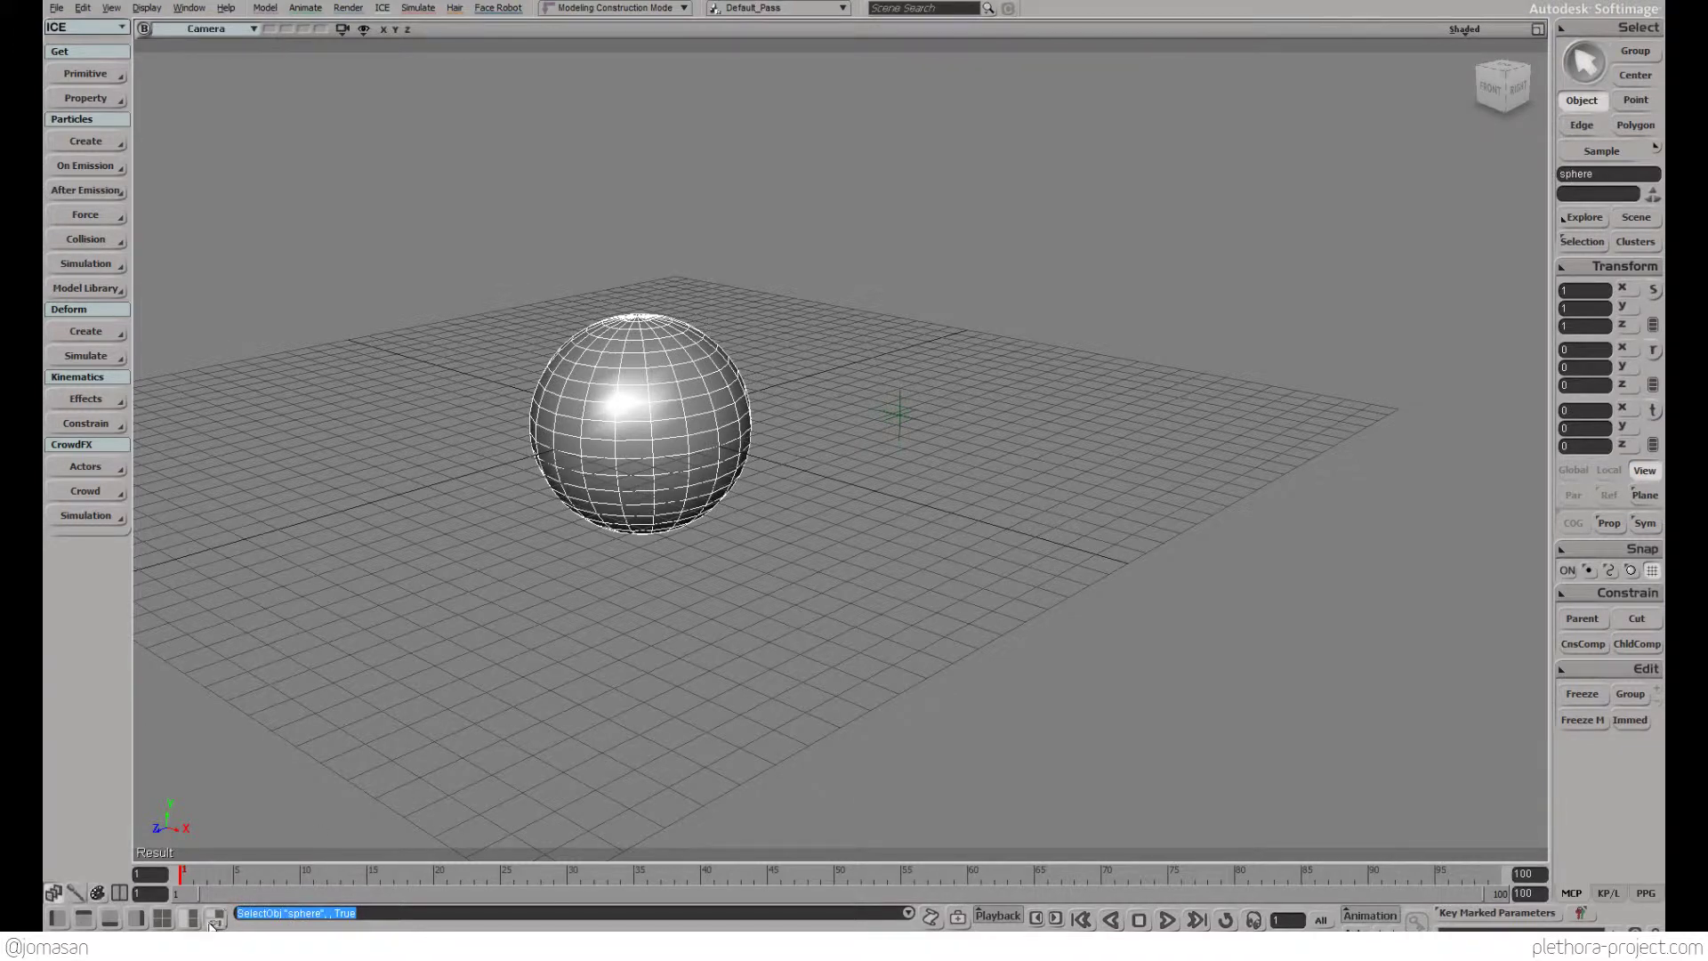
left_click(214, 919)
left_click_drag(841, 393, 664, 393)
left_click_drag(919, 301, 898, 301)
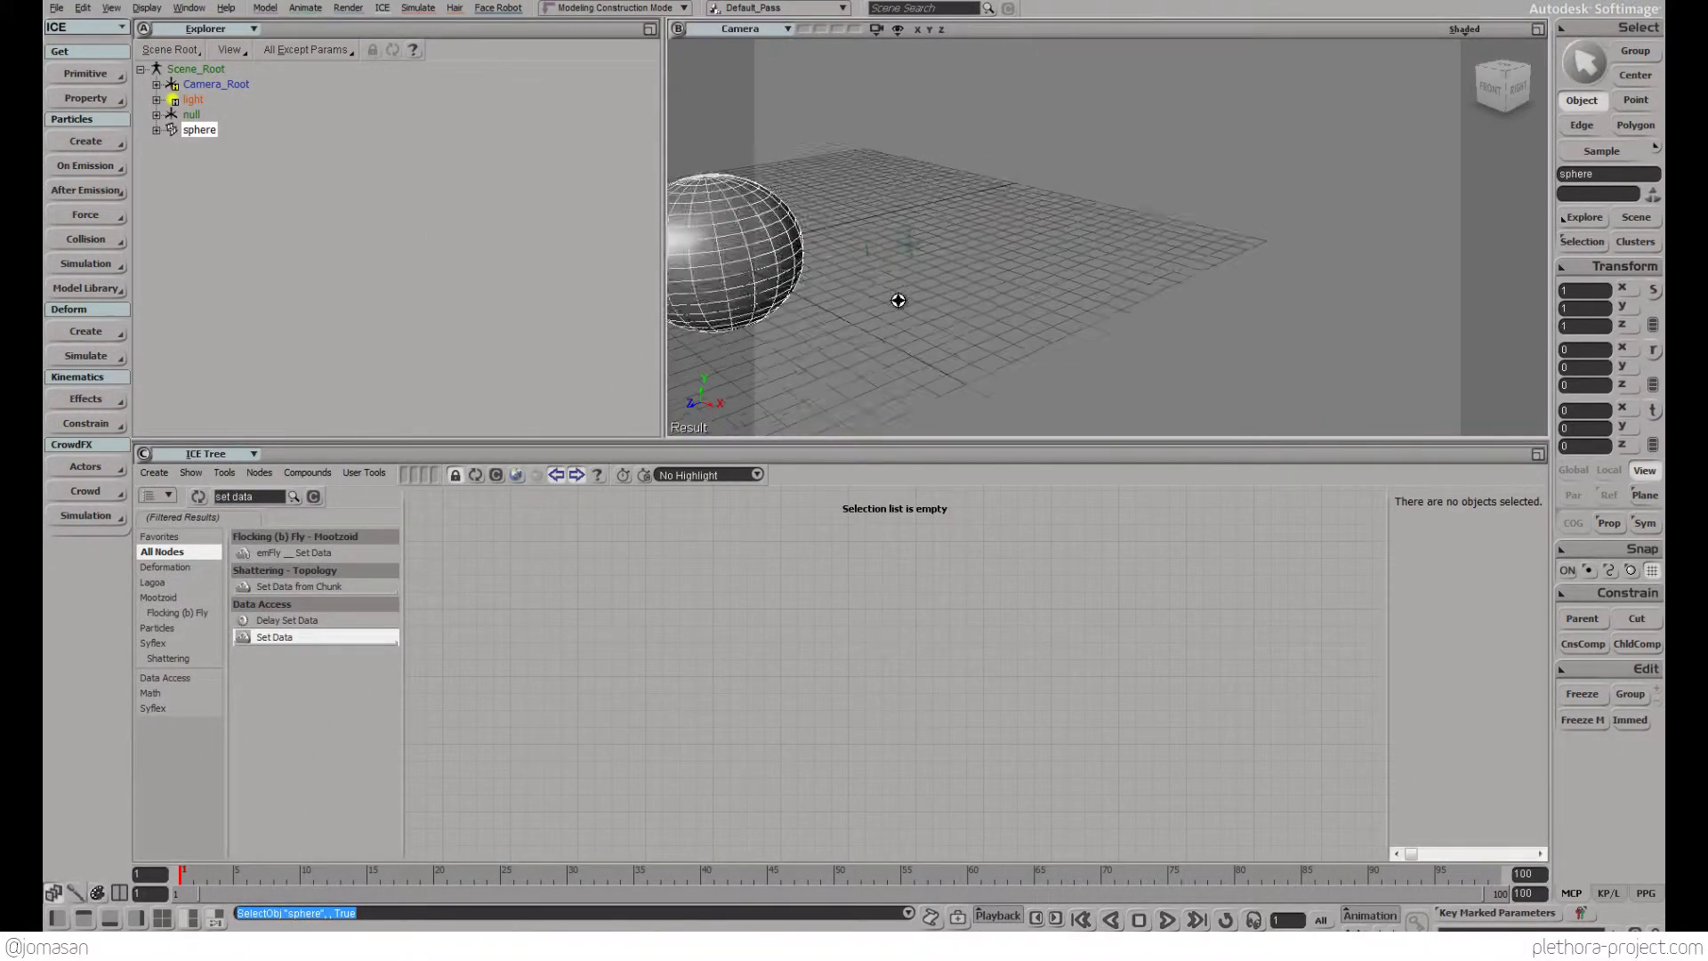
middle_click_drag(907, 297, 1084, 277)
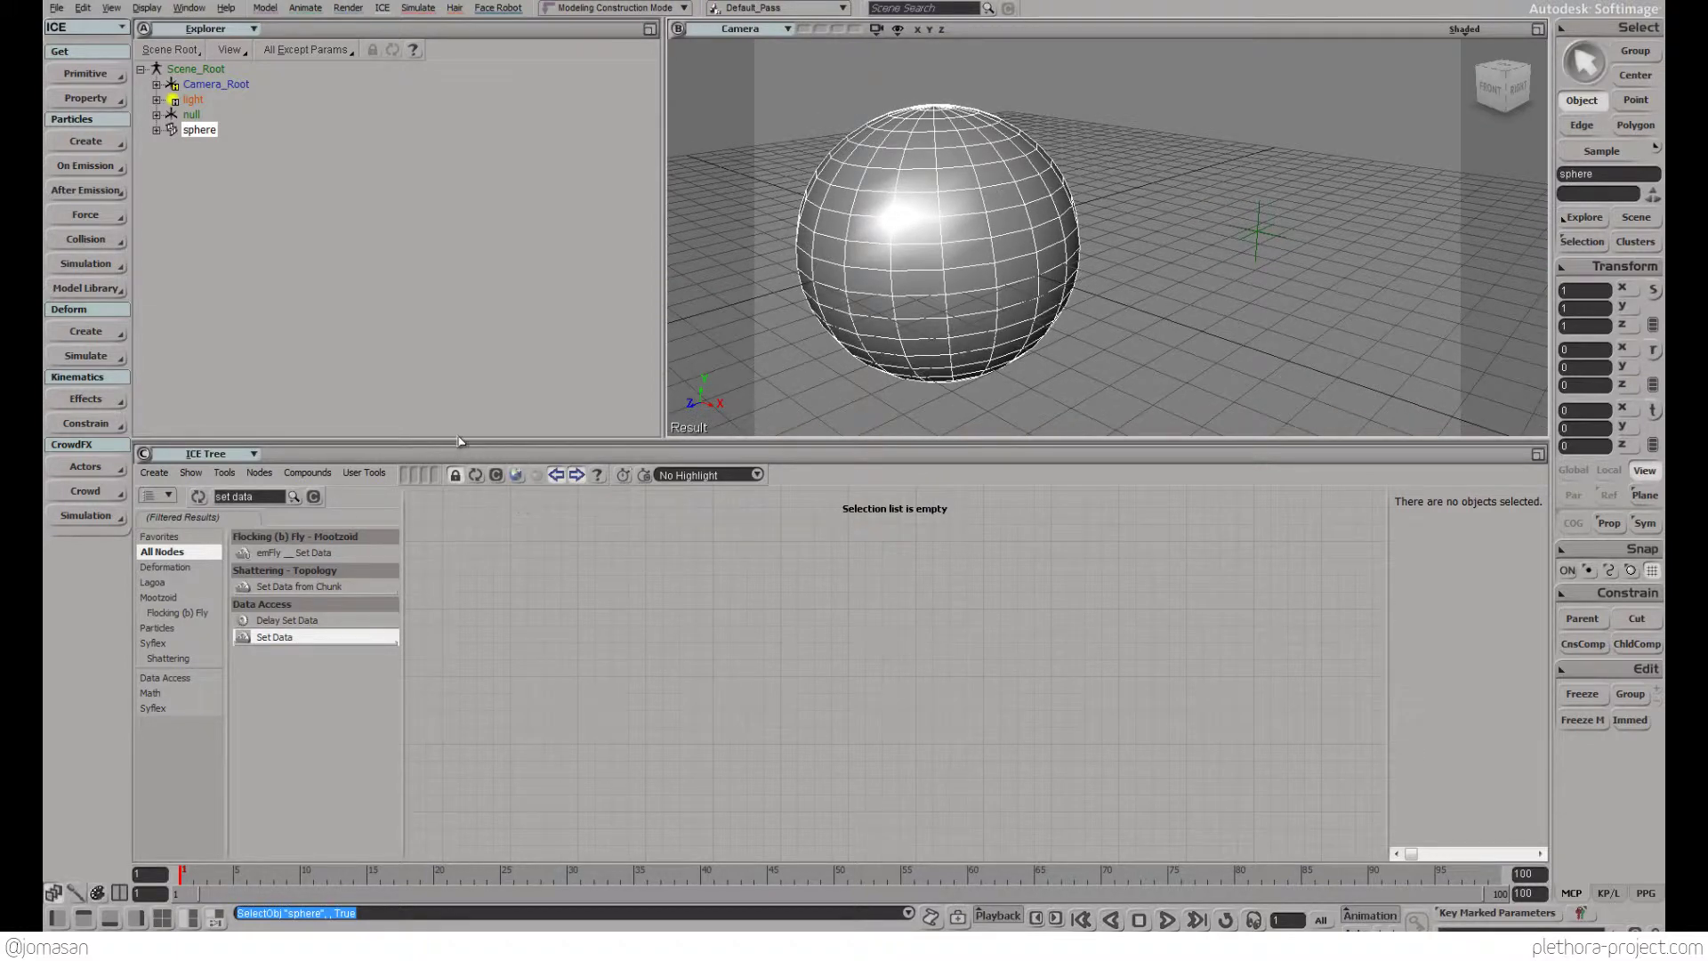
left_click(154, 472)
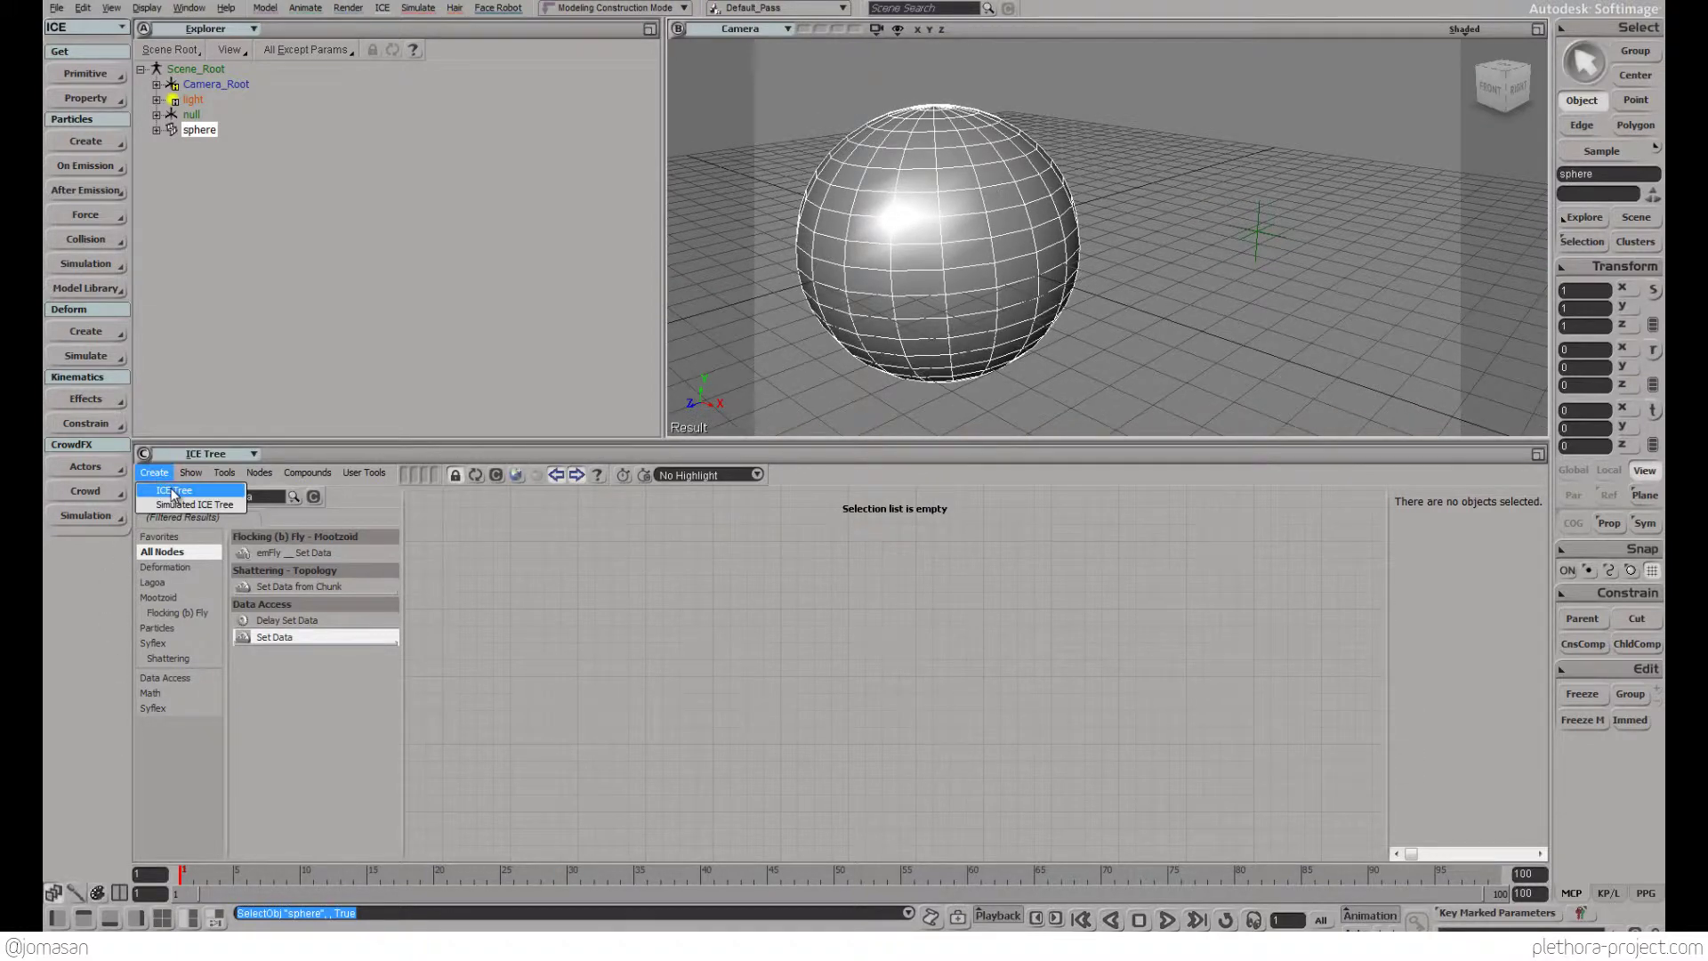
left_click(174, 493)
left_click_drag(898, 676, 1022, 602)
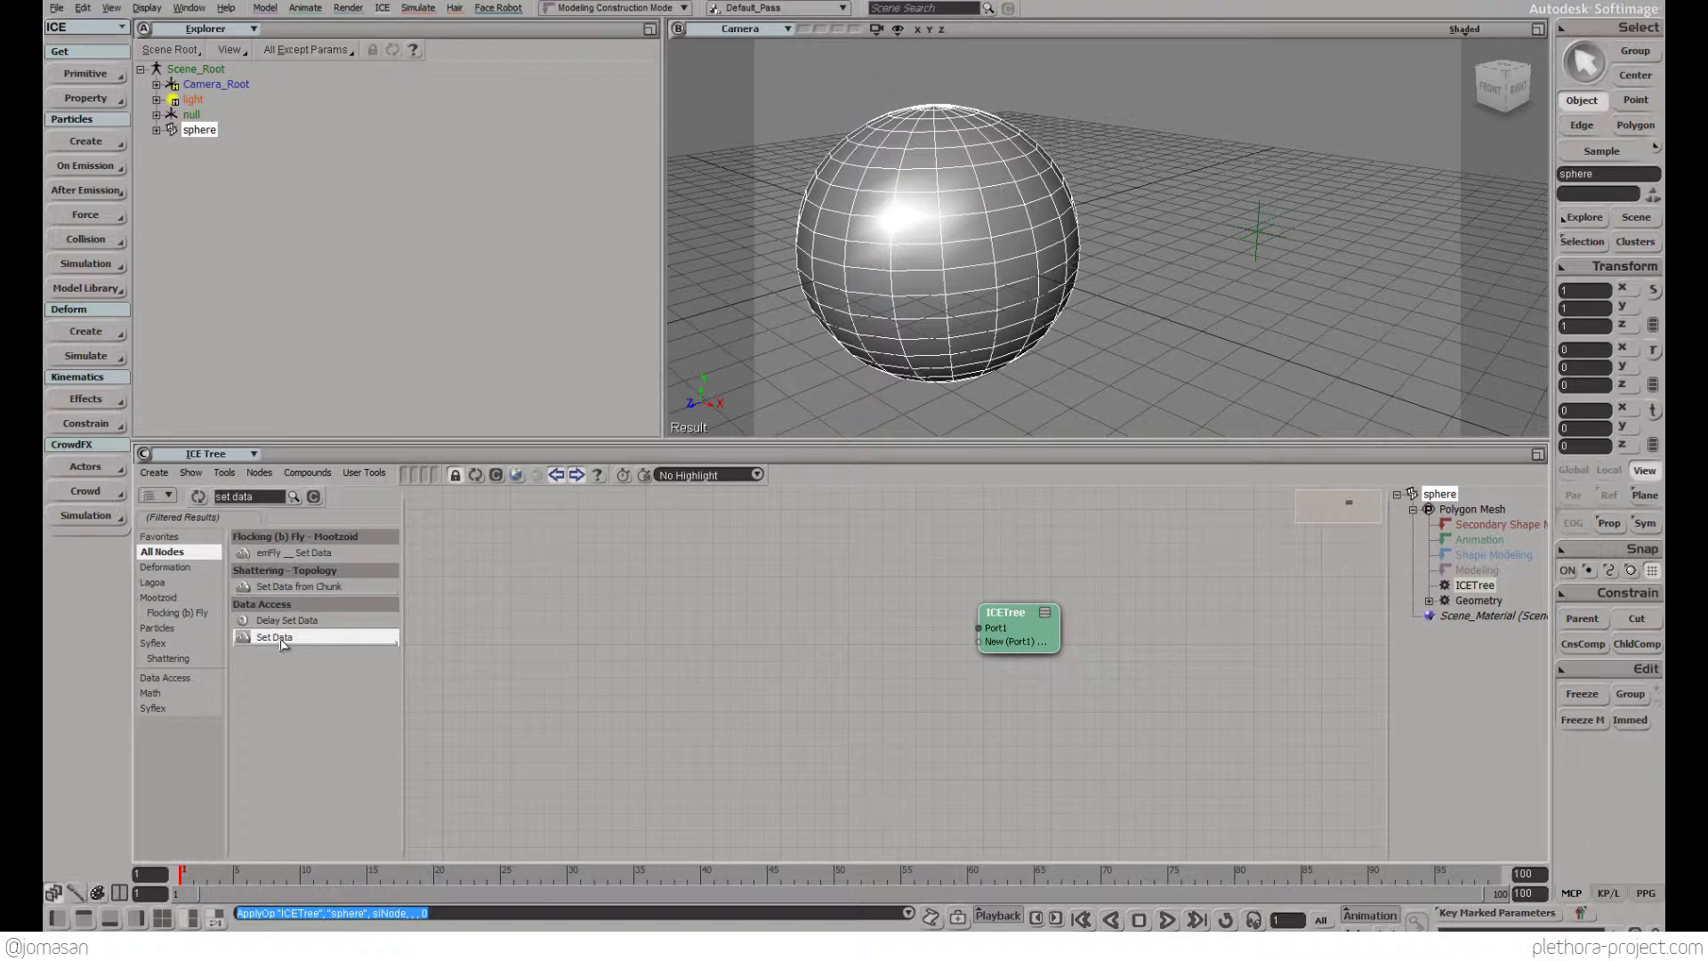
Add a Set Data node and a Get Data node to the graph, arranged before the ICETree node
left_click_drag(281, 640, 747, 656)
left_click(270, 498)
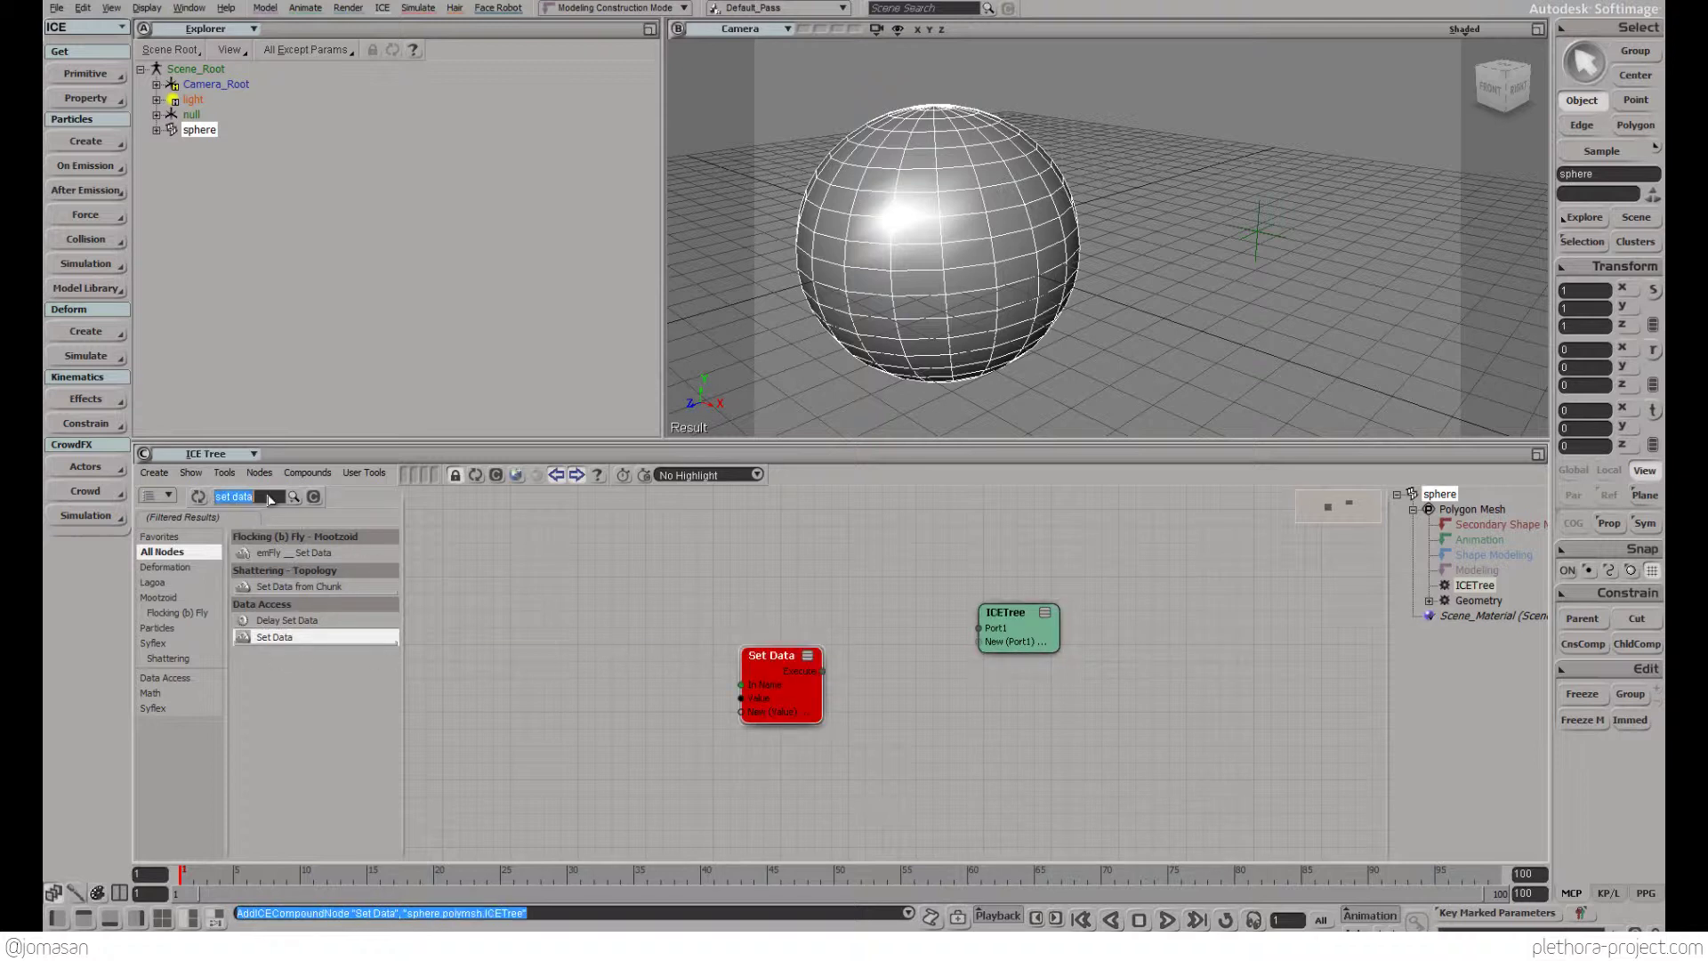
type("get da")
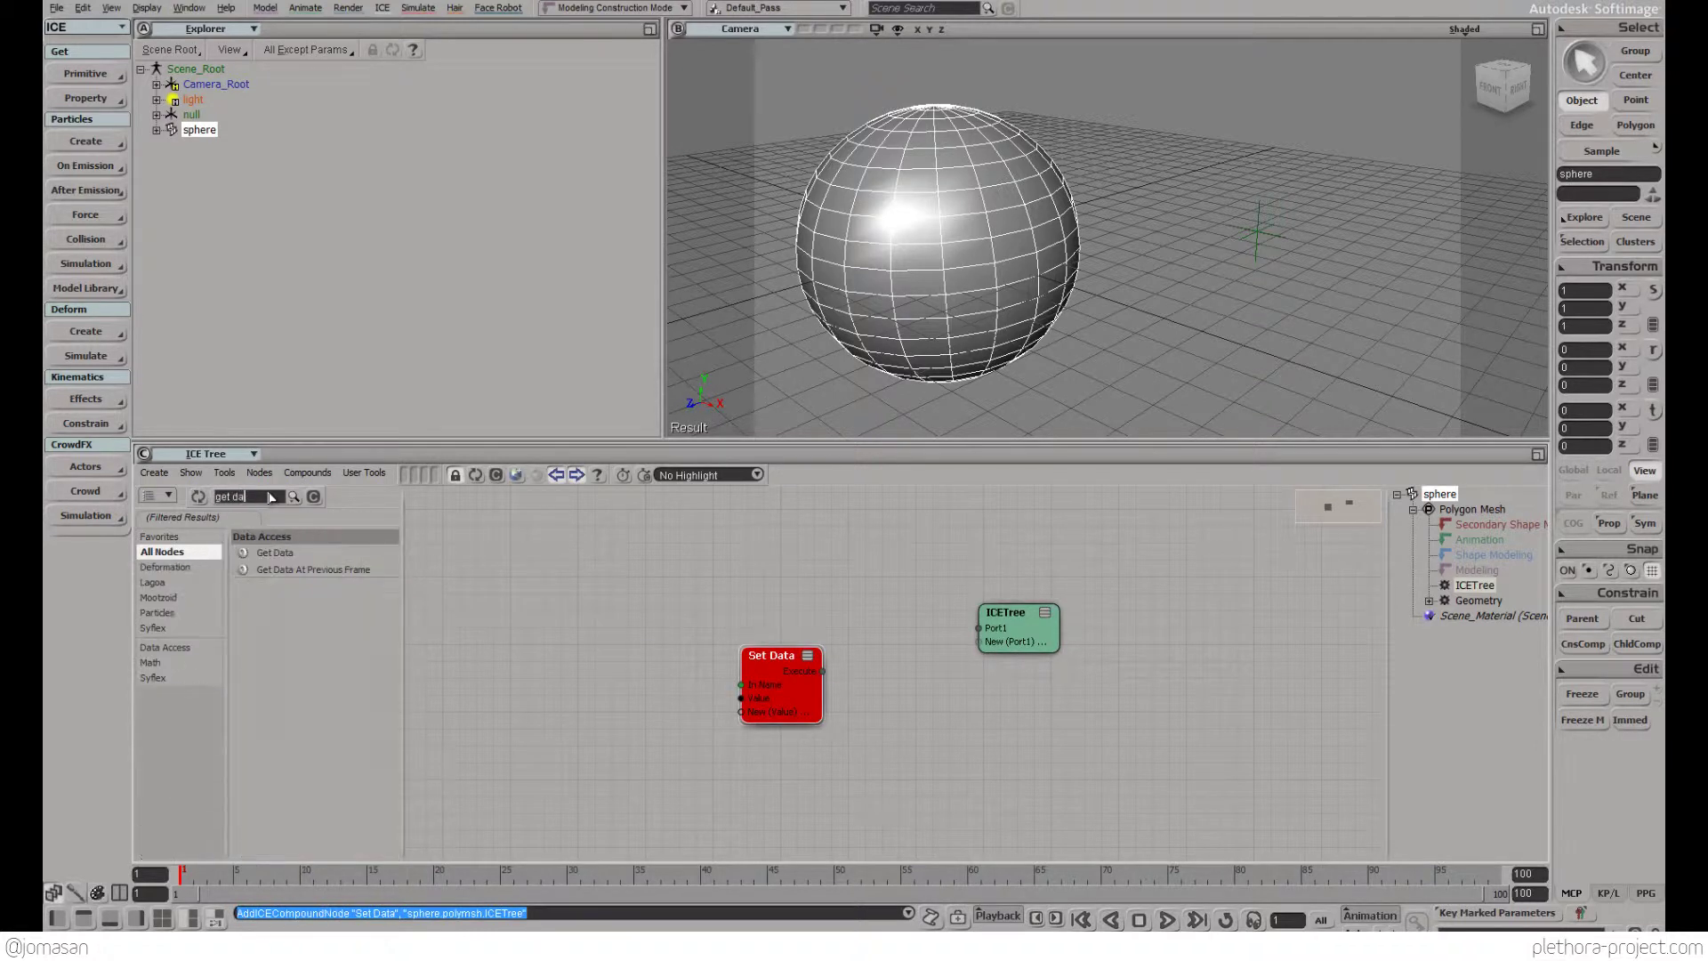
left_click_drag(284, 553, 498, 580)
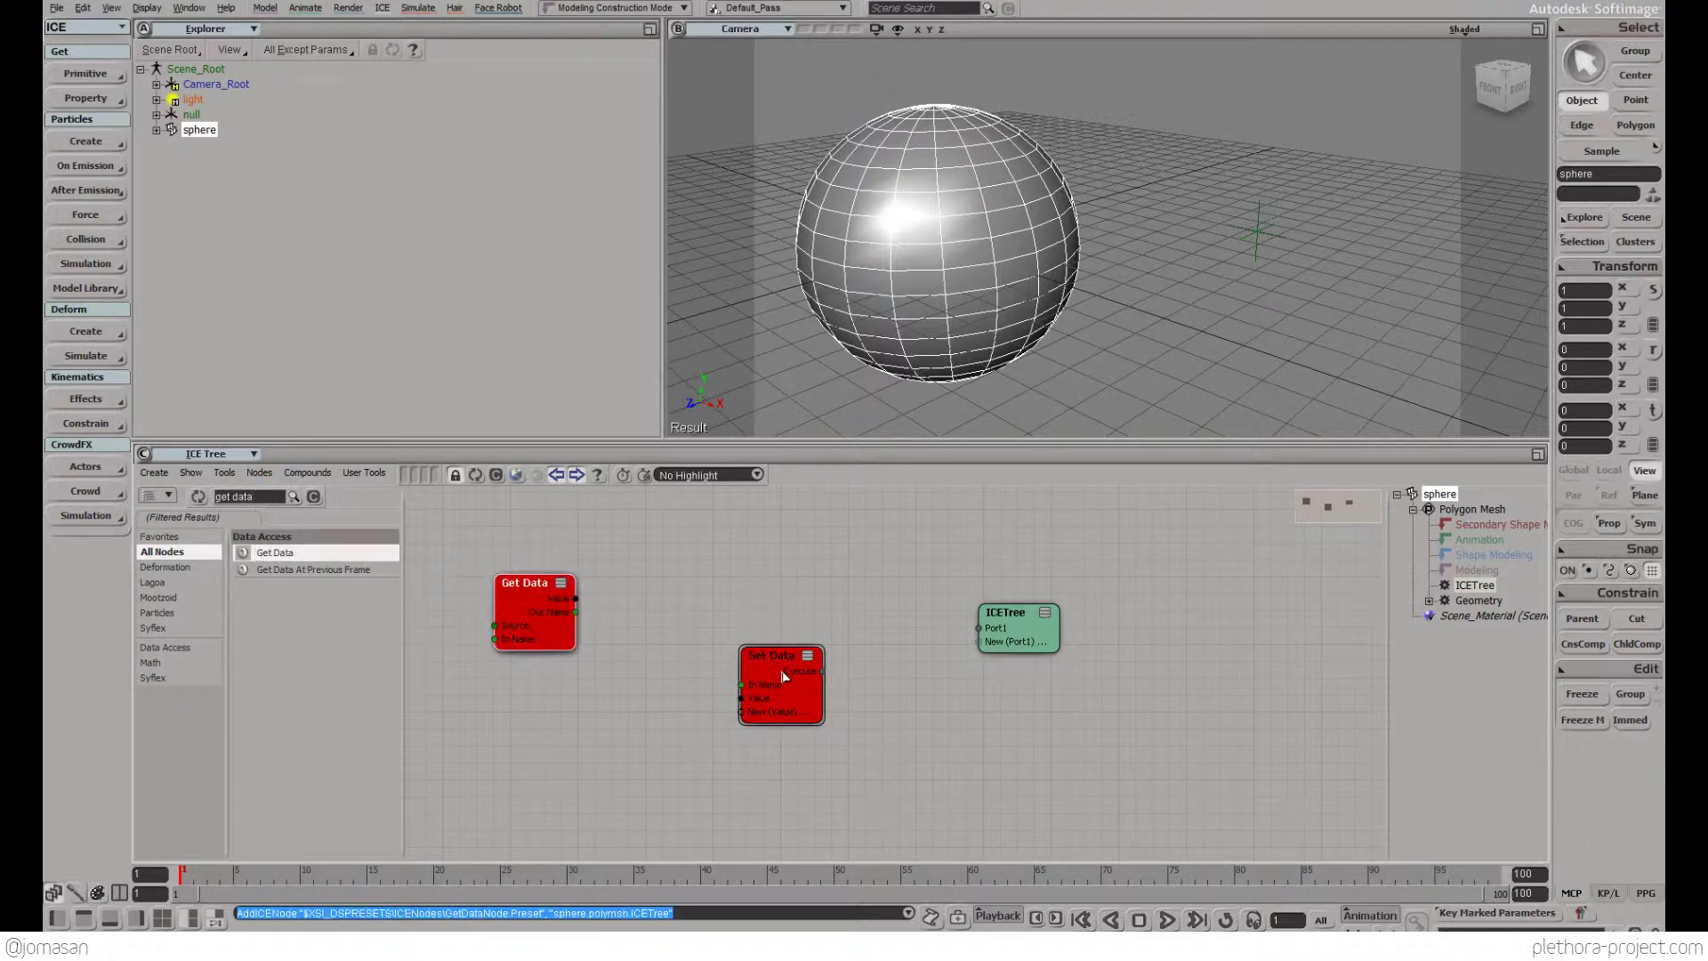
left_click_drag(783, 669, 845, 625)
left_click_drag(546, 624, 581, 635)
Set the Get Data node's reference to self.pointposition
double_click(582, 635)
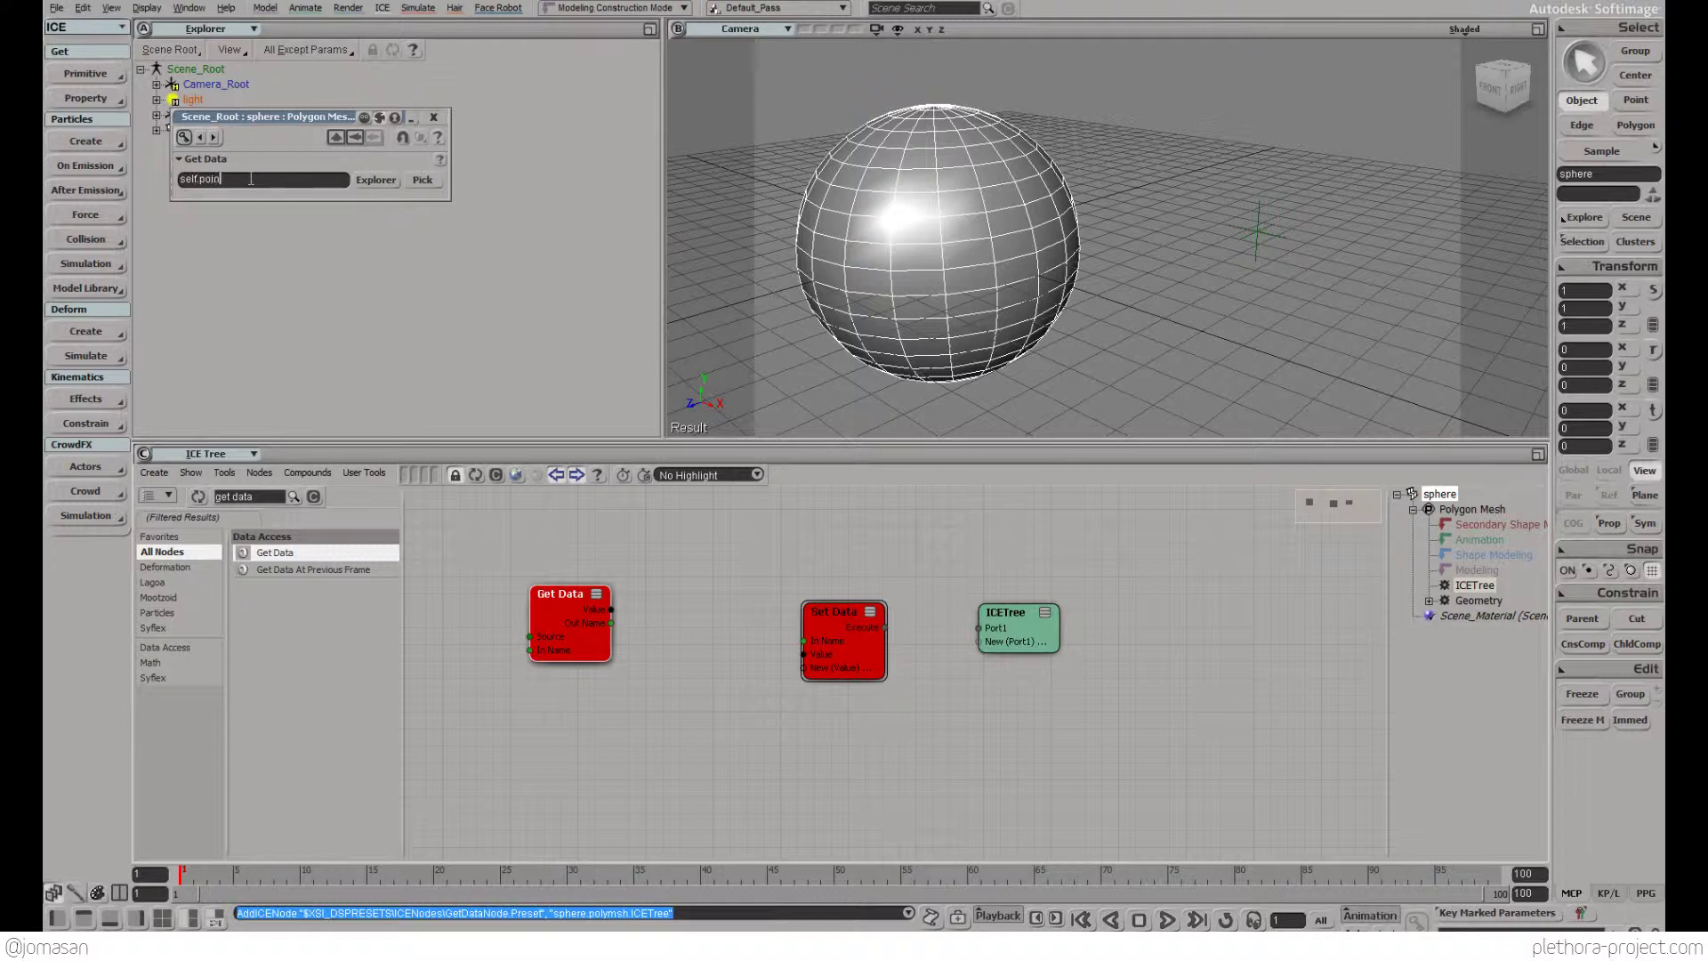
type("on")
key("Return")
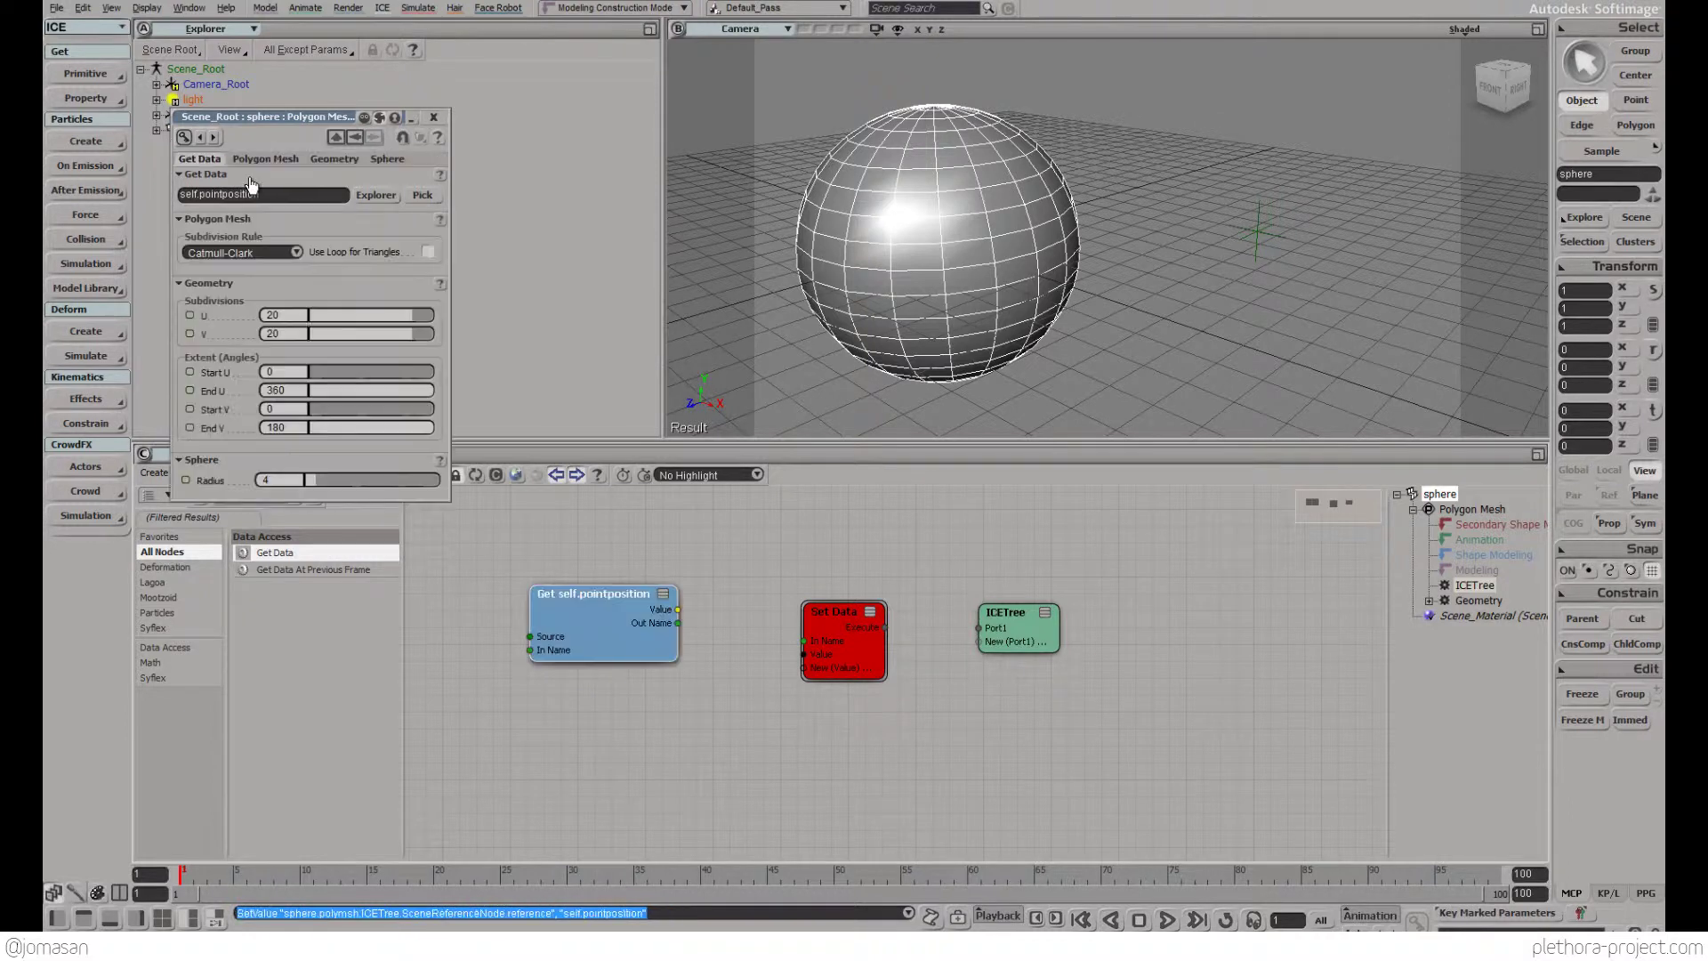
left_click(434, 117)
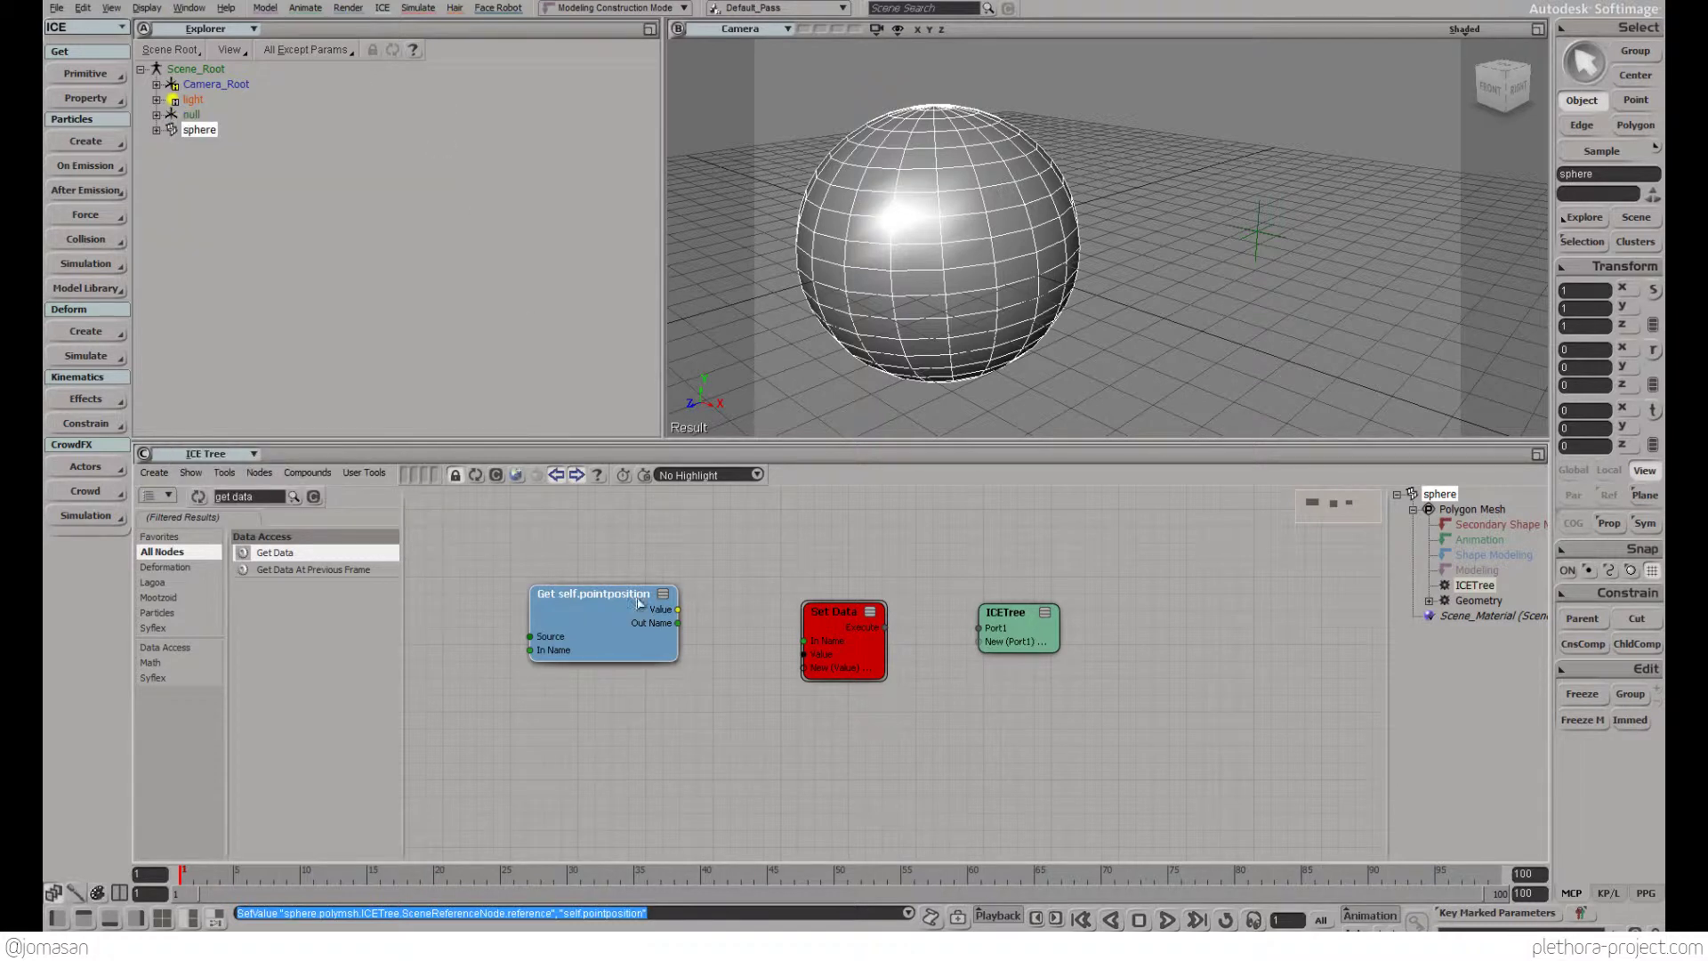
Store the point position value as self.tmp through the Set Data node and connect its Execute output to the ICETree's Port1
left_click_drag(680, 634, 803, 654)
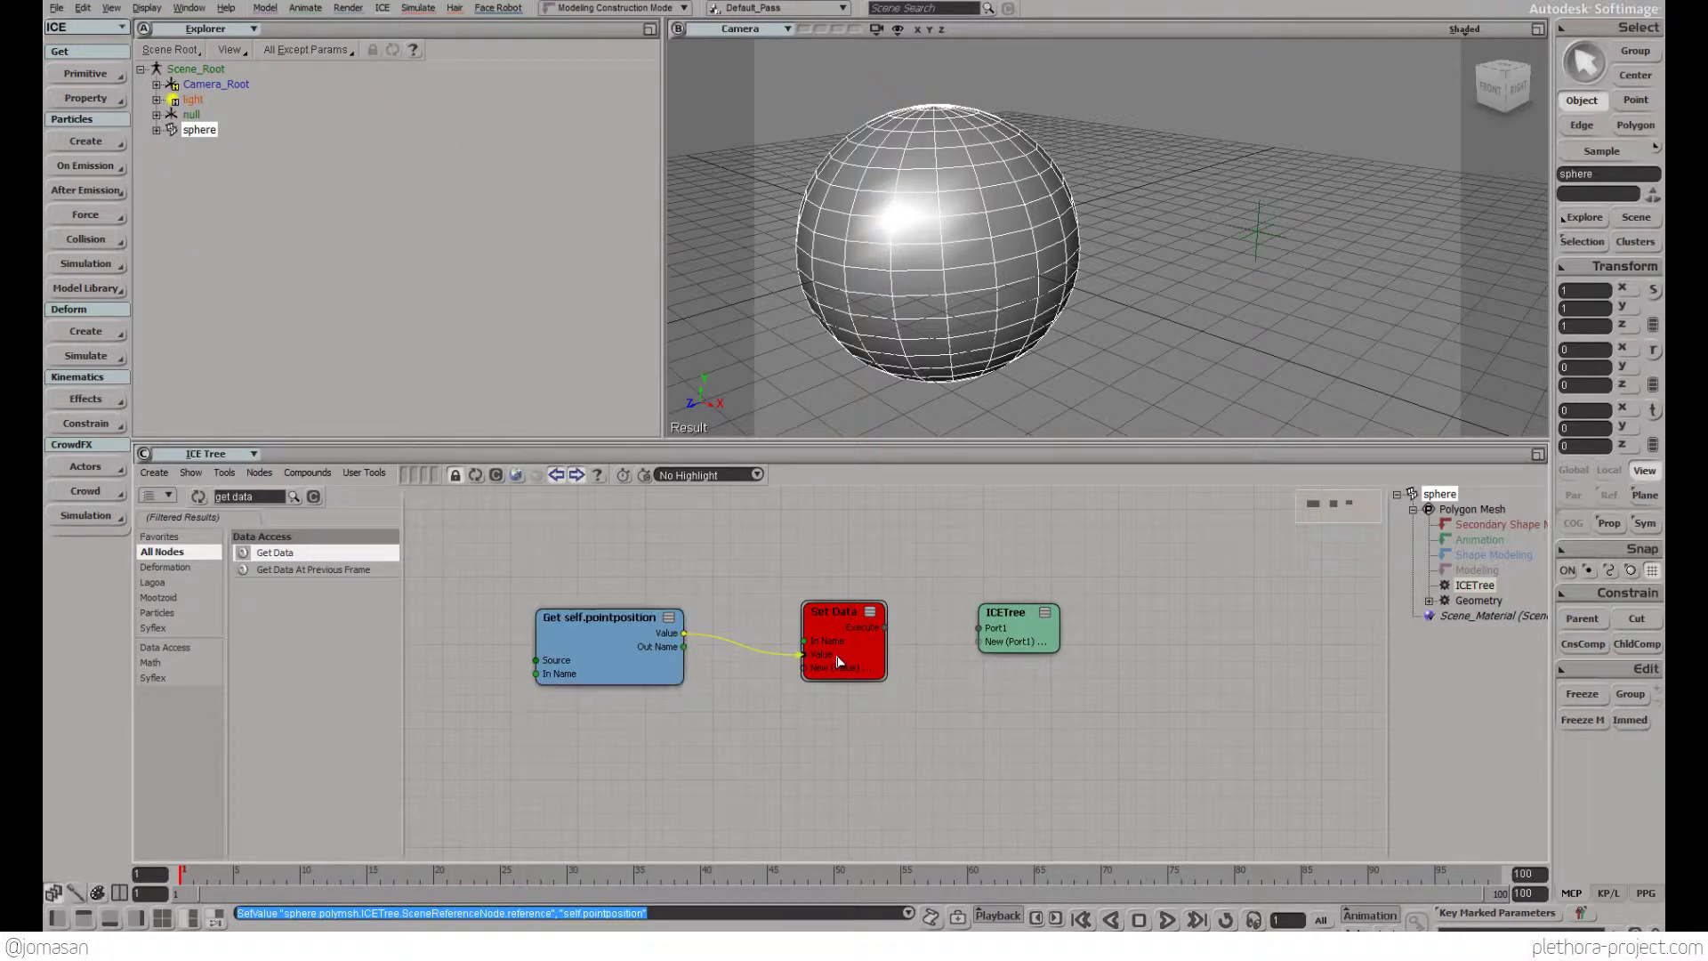
double_click(823, 612)
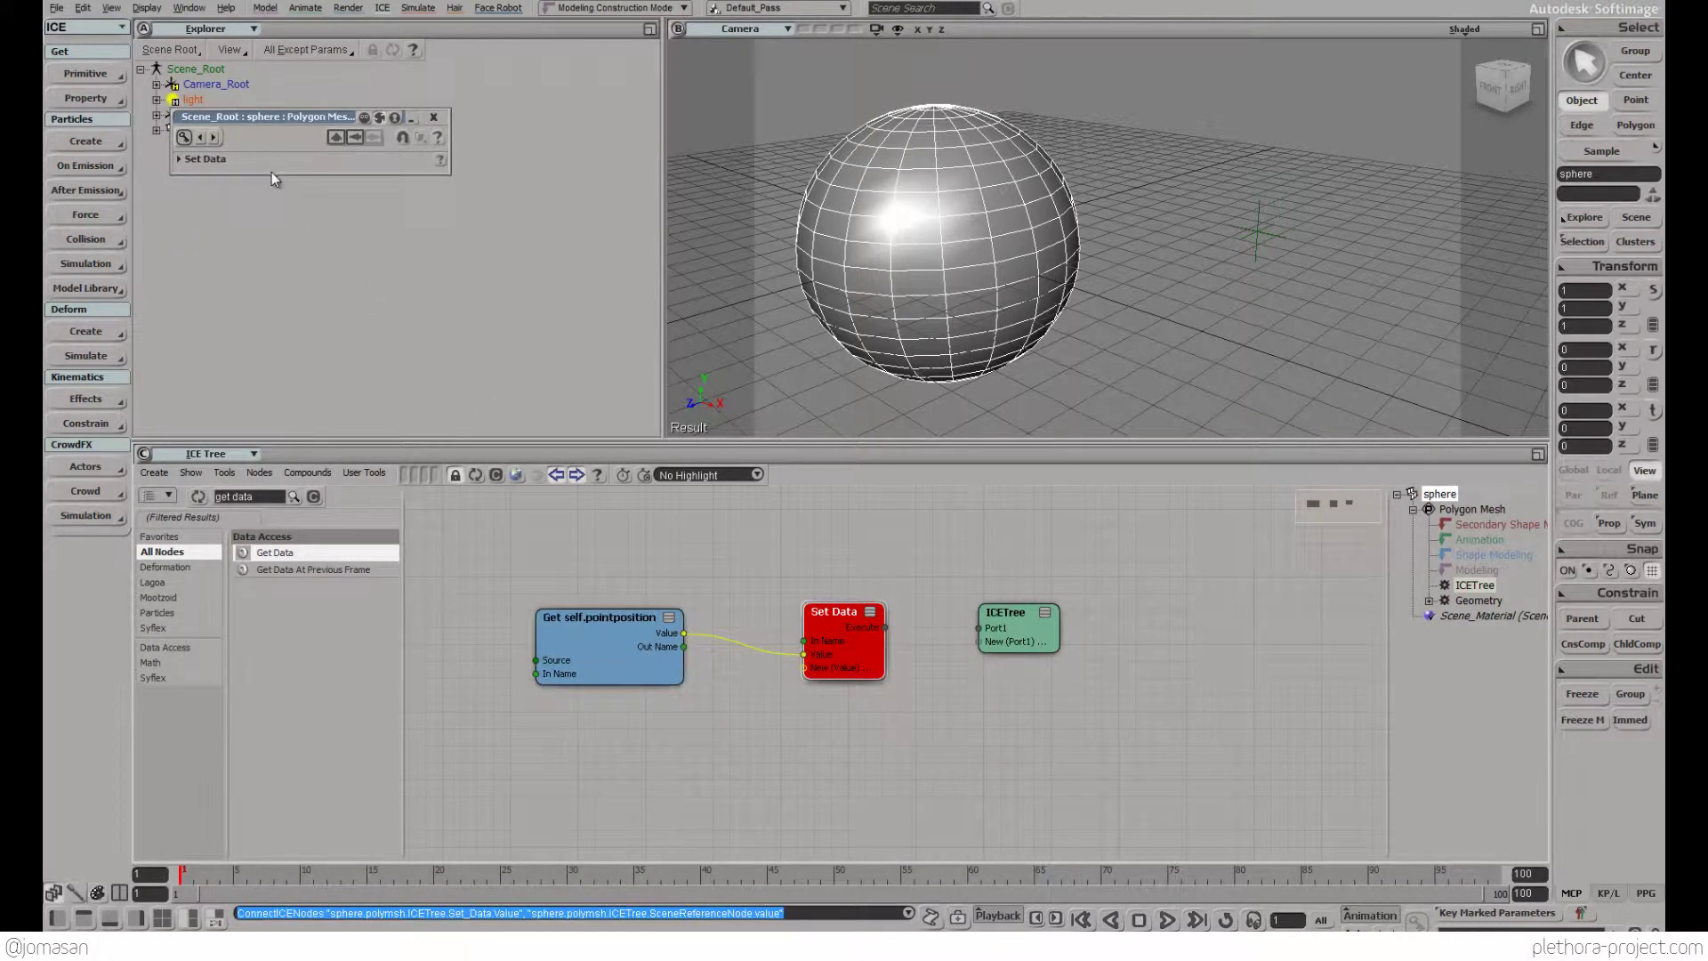
left_click(271, 177)
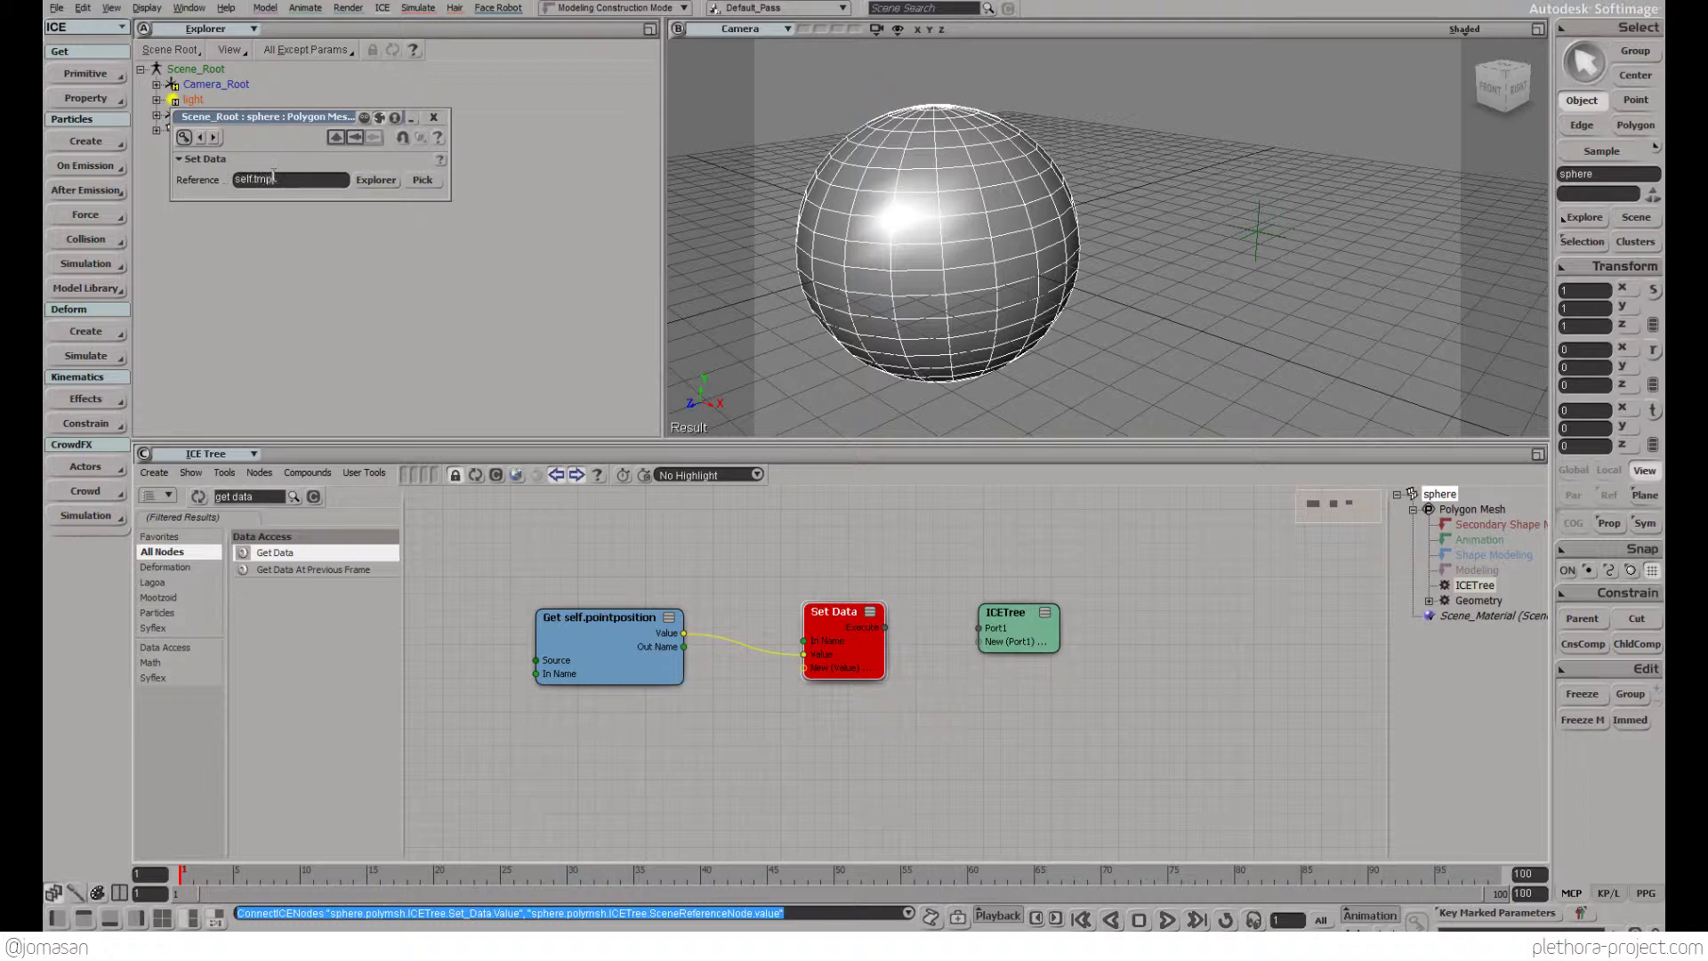
type("self.tmp")
key("Return")
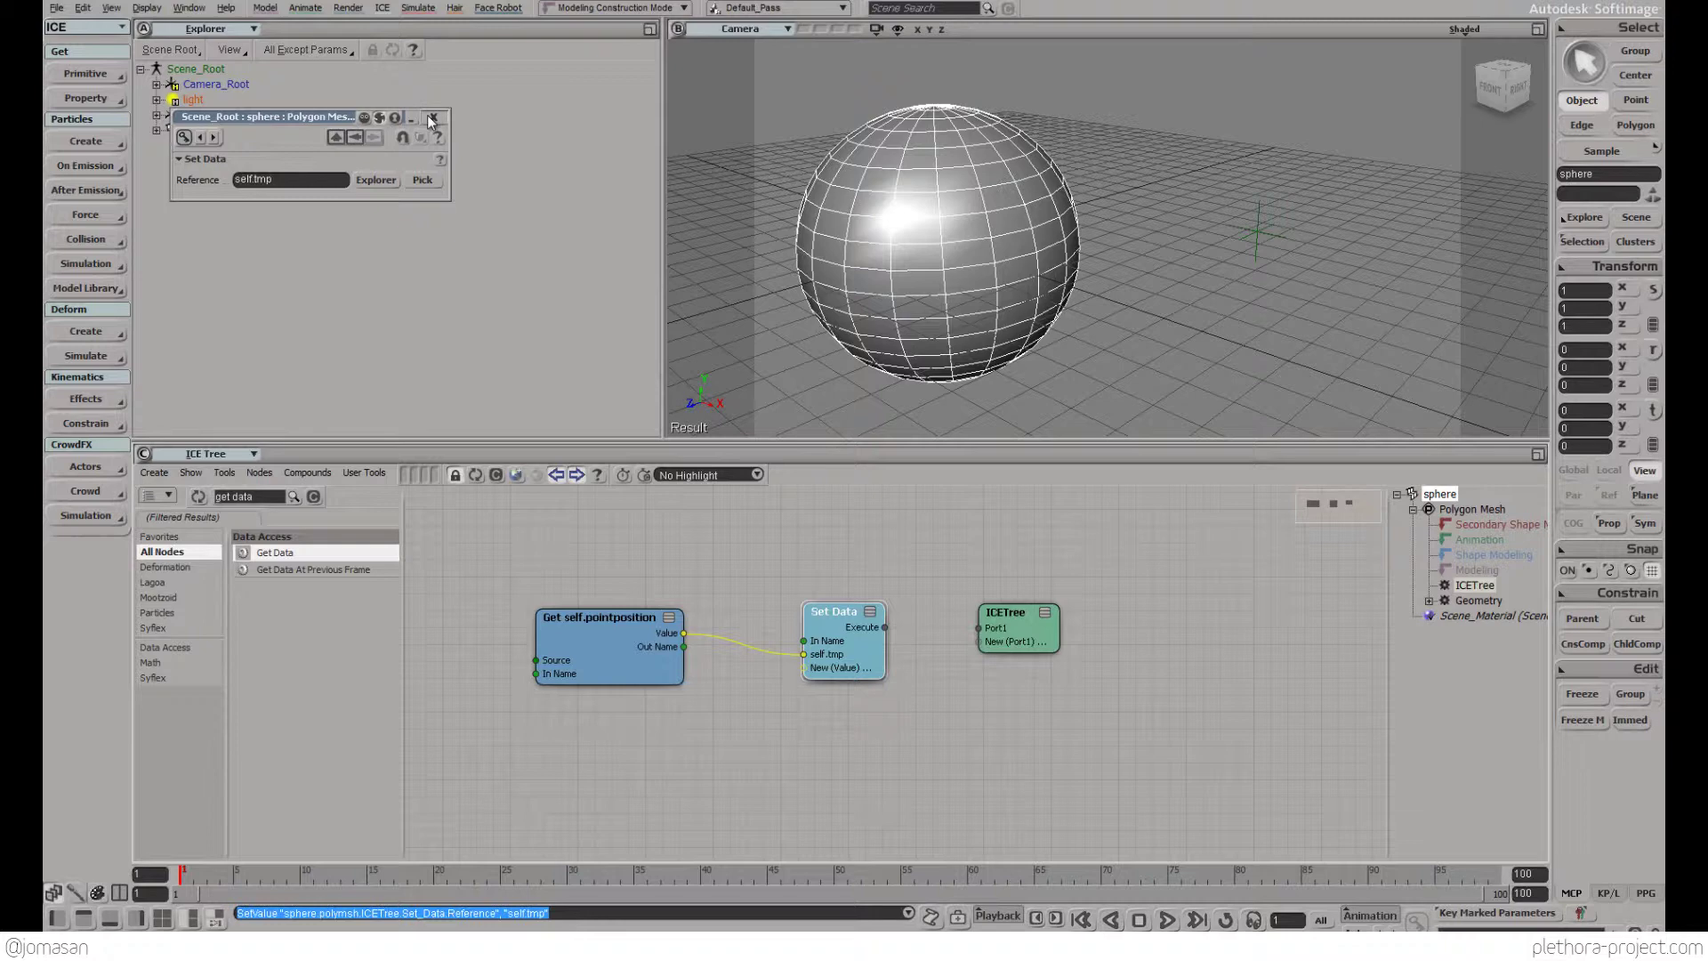
left_click(432, 118)
left_click_drag(885, 627, 978, 628)
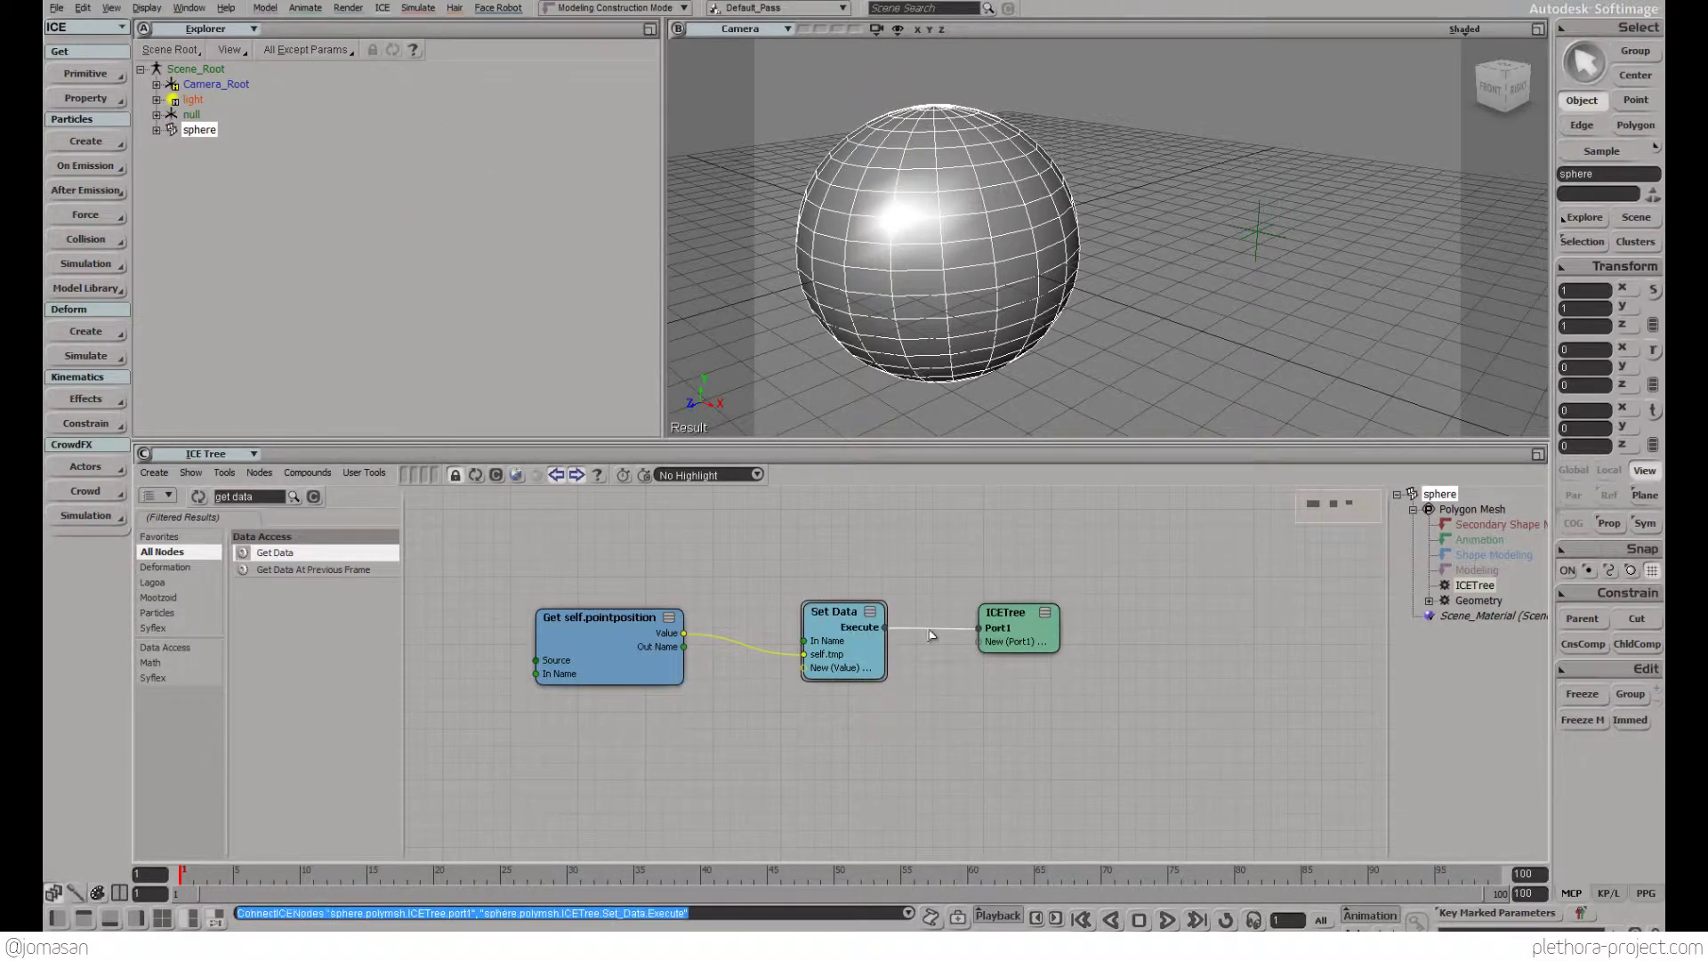
Enable Show Values on the connection between the point position and Set Data nodes, displayed as Point Trails
right_click(754, 648)
left_click(792, 739)
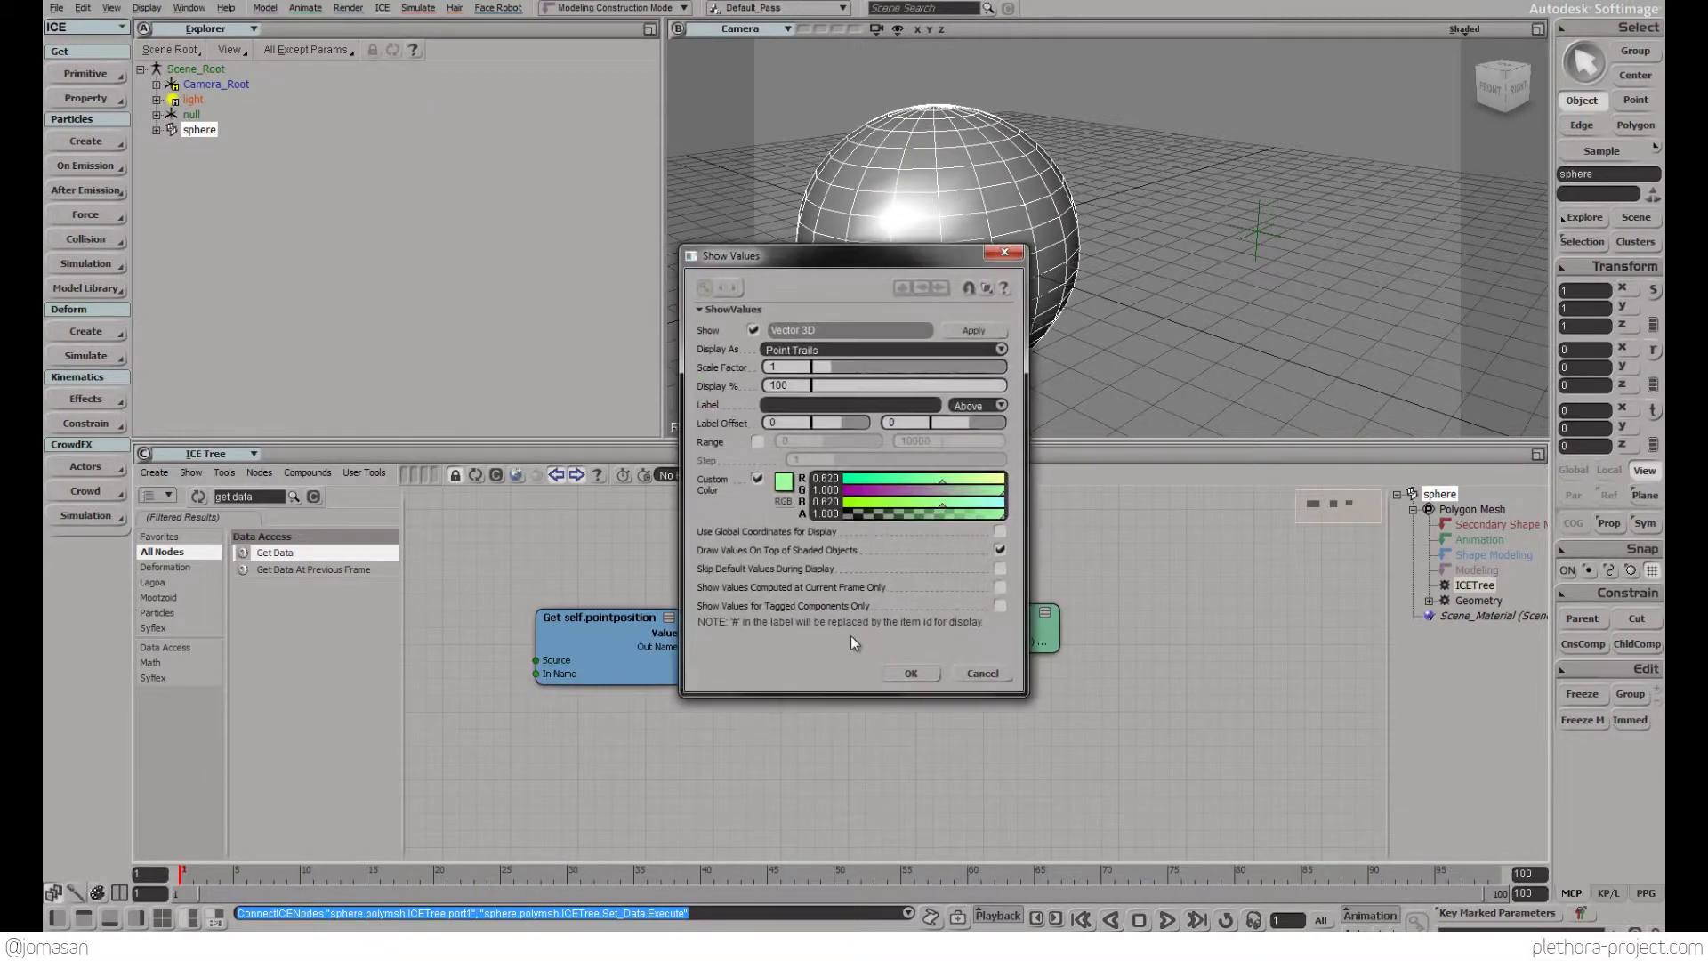
left_click(910, 674)
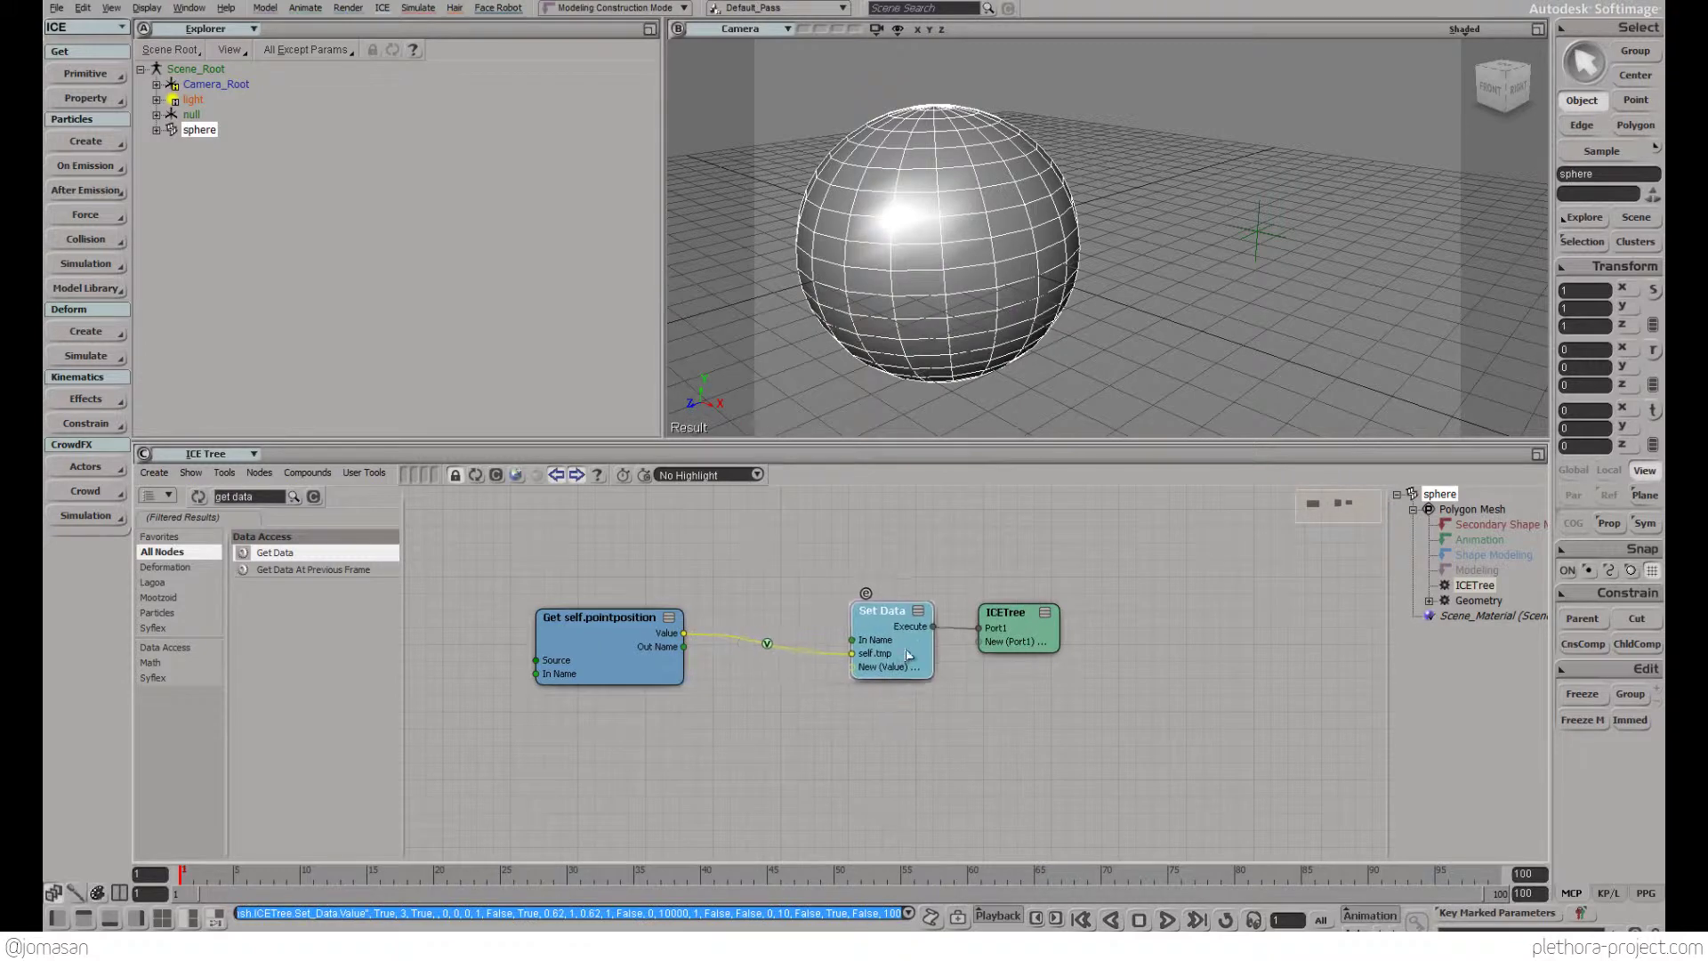
left_click_drag(907, 656, 912, 653)
Change the Show Values display on the connection between the point position and Set Data nodes to Points
left_click(797, 651)
double_click(769, 644)
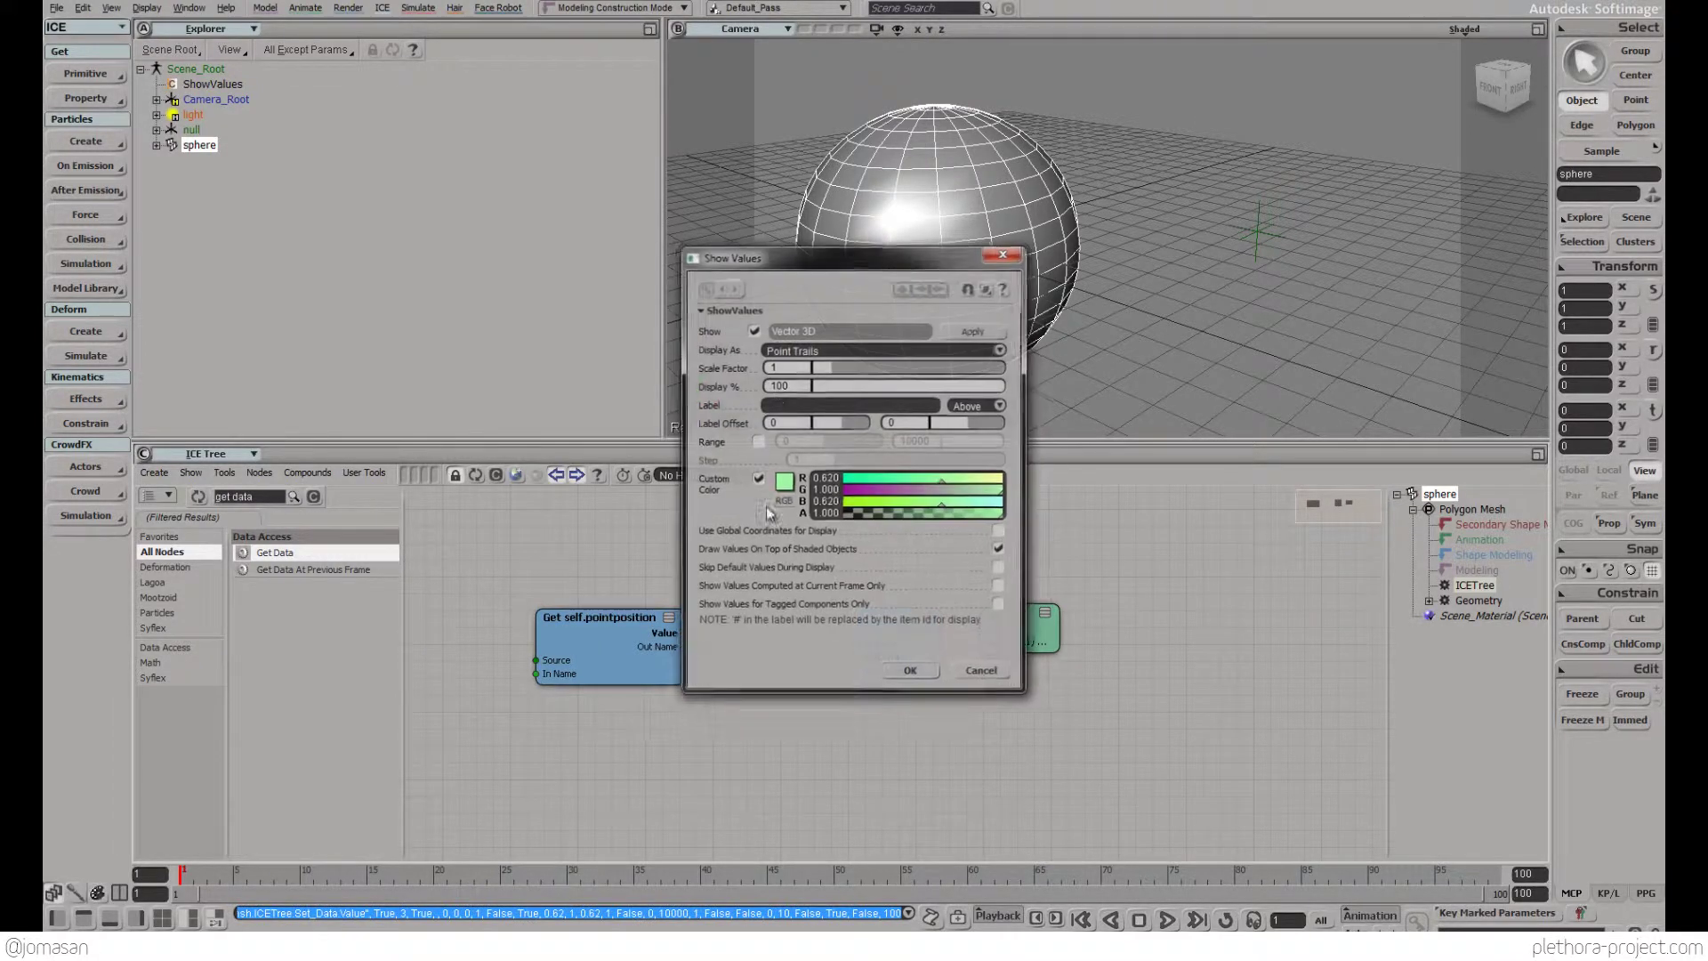
left_click(788, 349)
left_click(790, 339)
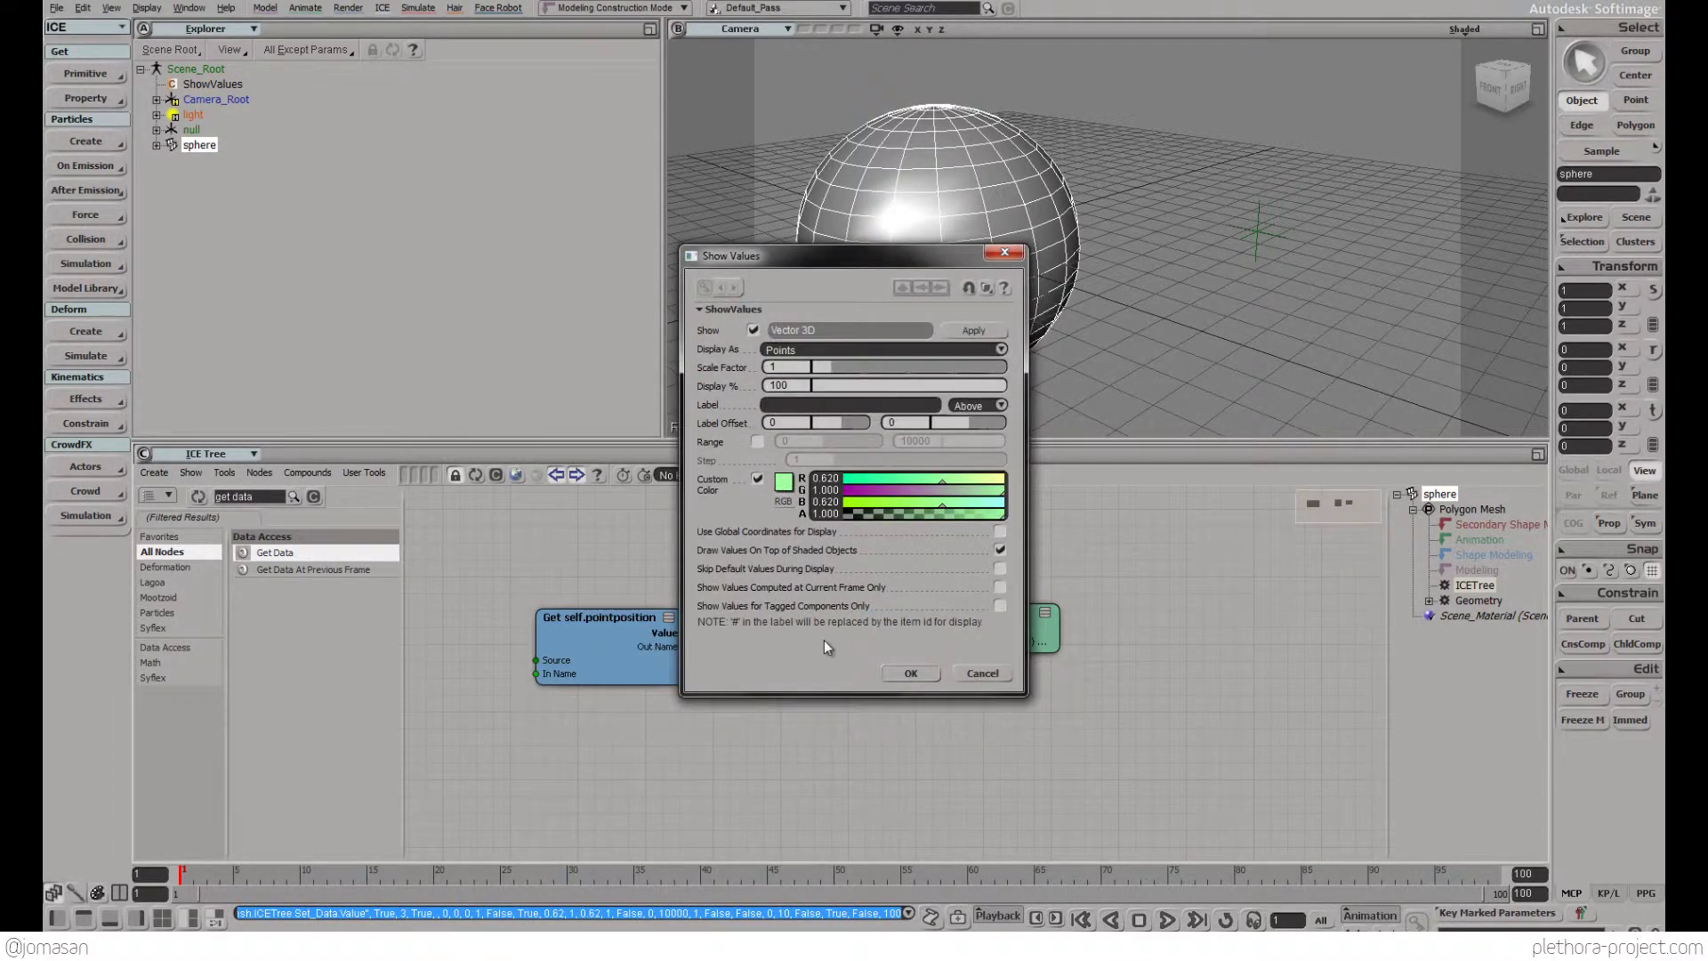
left_click(911, 672)
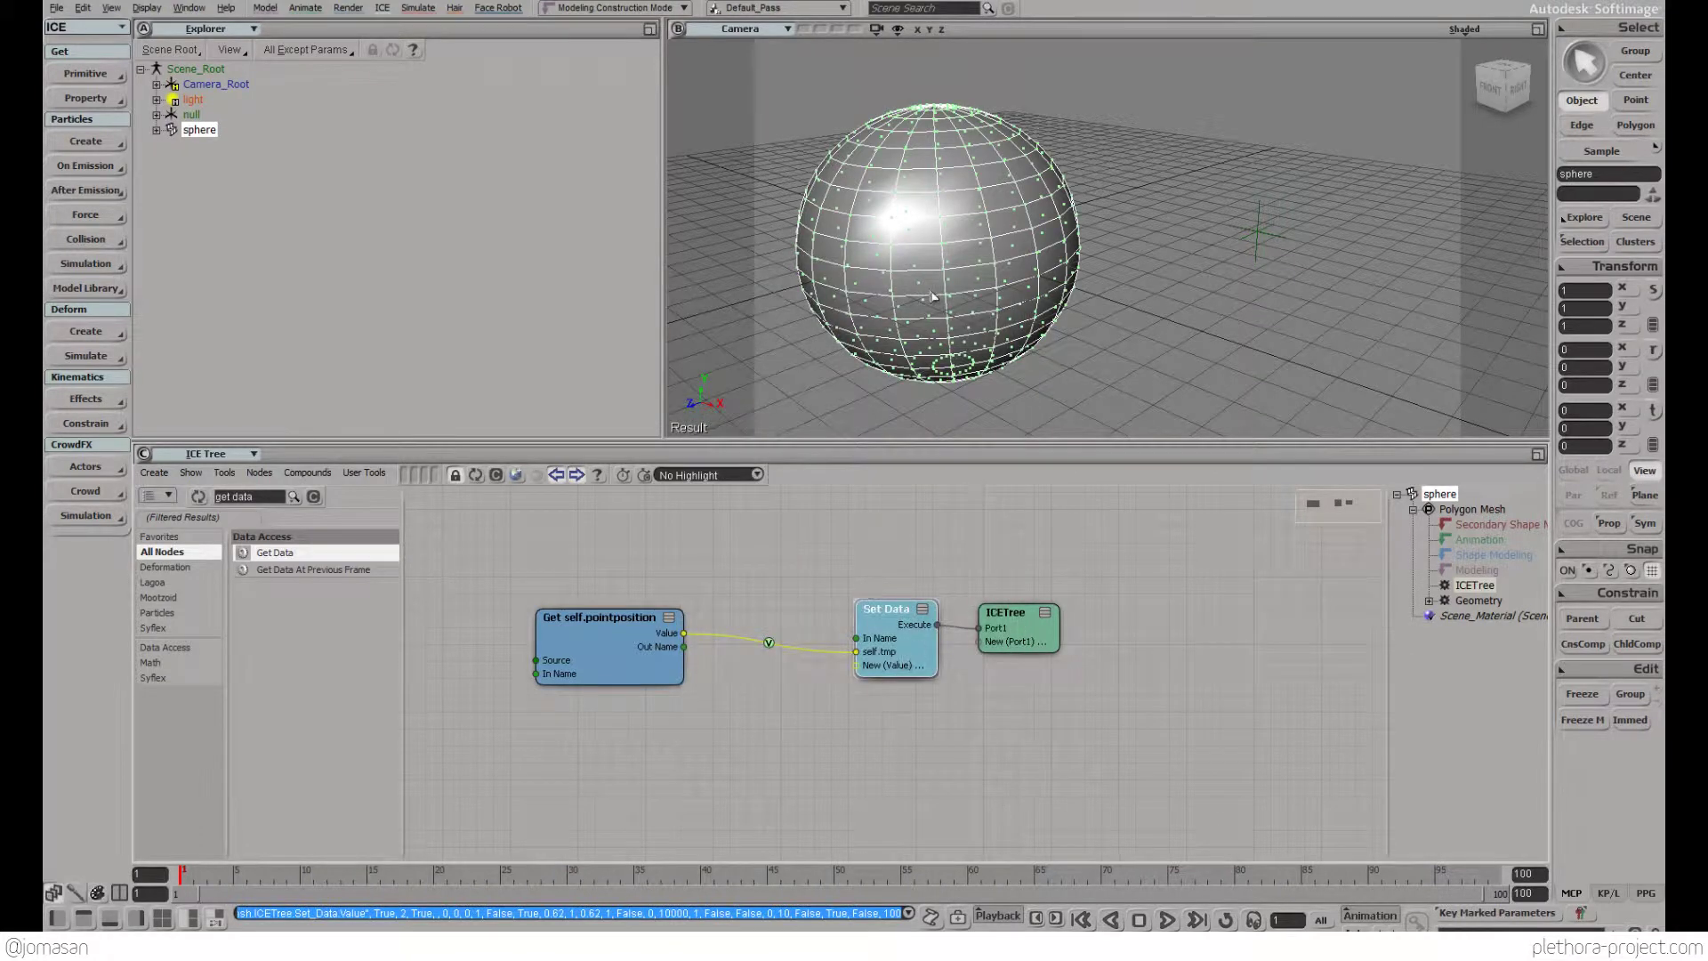
mouse_move(954, 327)
right_mouse_down()
mouse_move(989, 335)
mouse_move(958, 317)
right_mouse_up()
Add a second Get Data node below the point position node and set its reference to null.kine.global.pos
left_click_drag(612, 652, 567, 592)
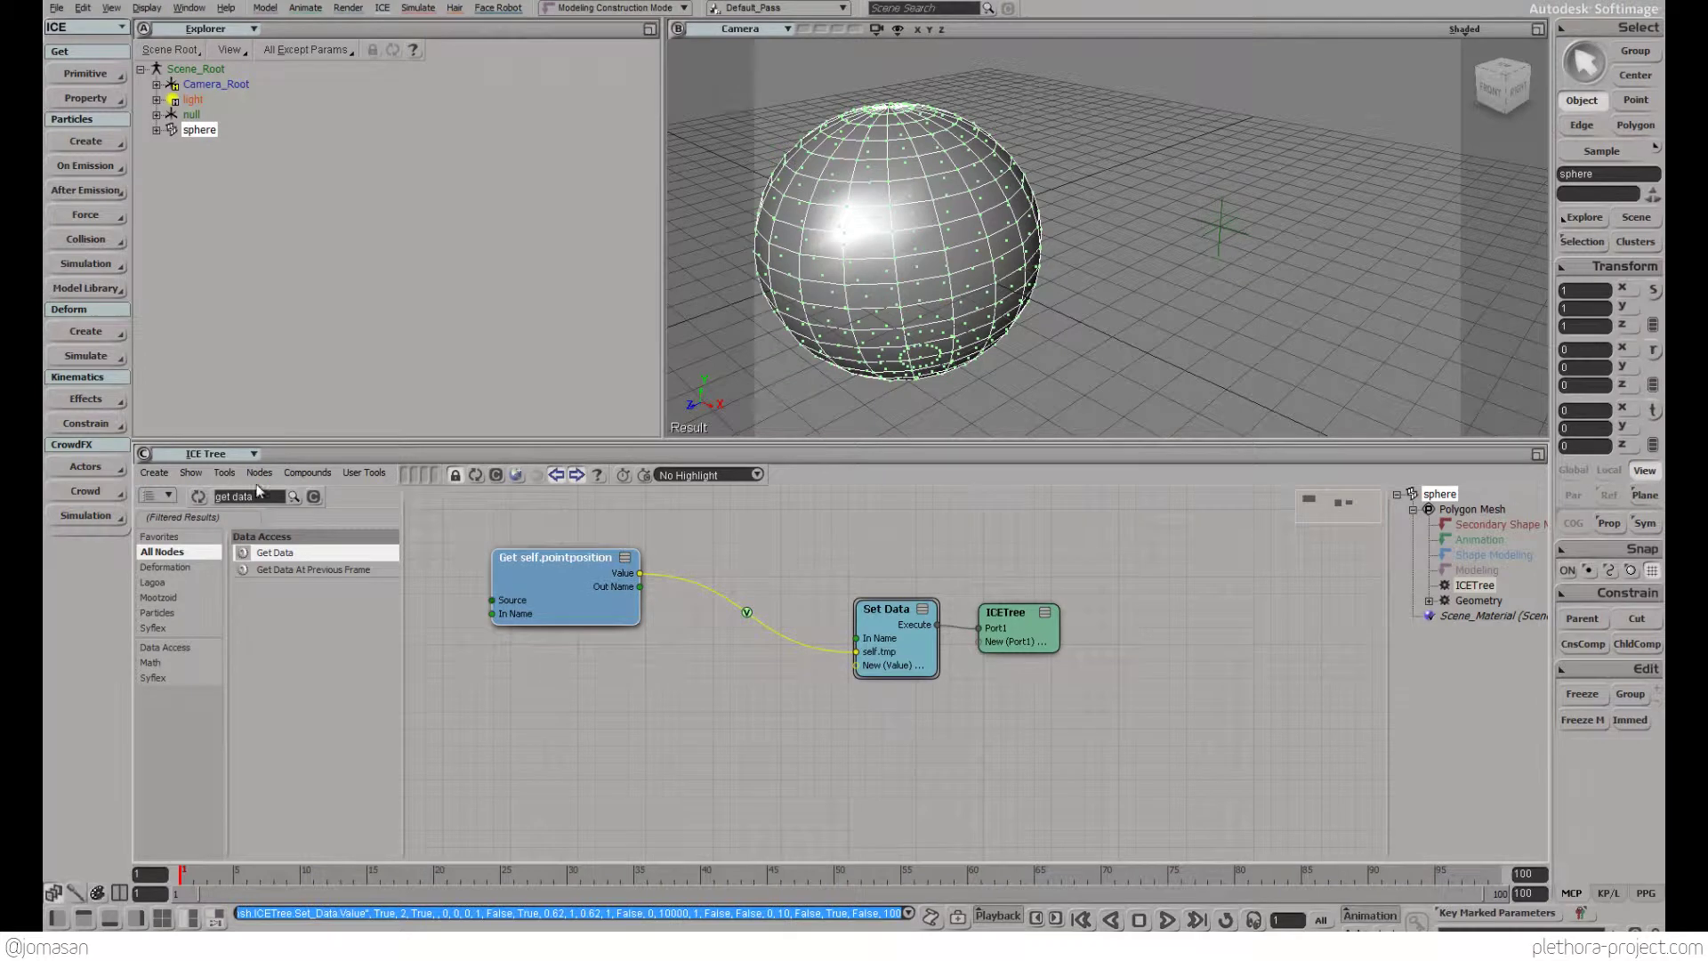
left_click_drag(274, 552, 551, 690)
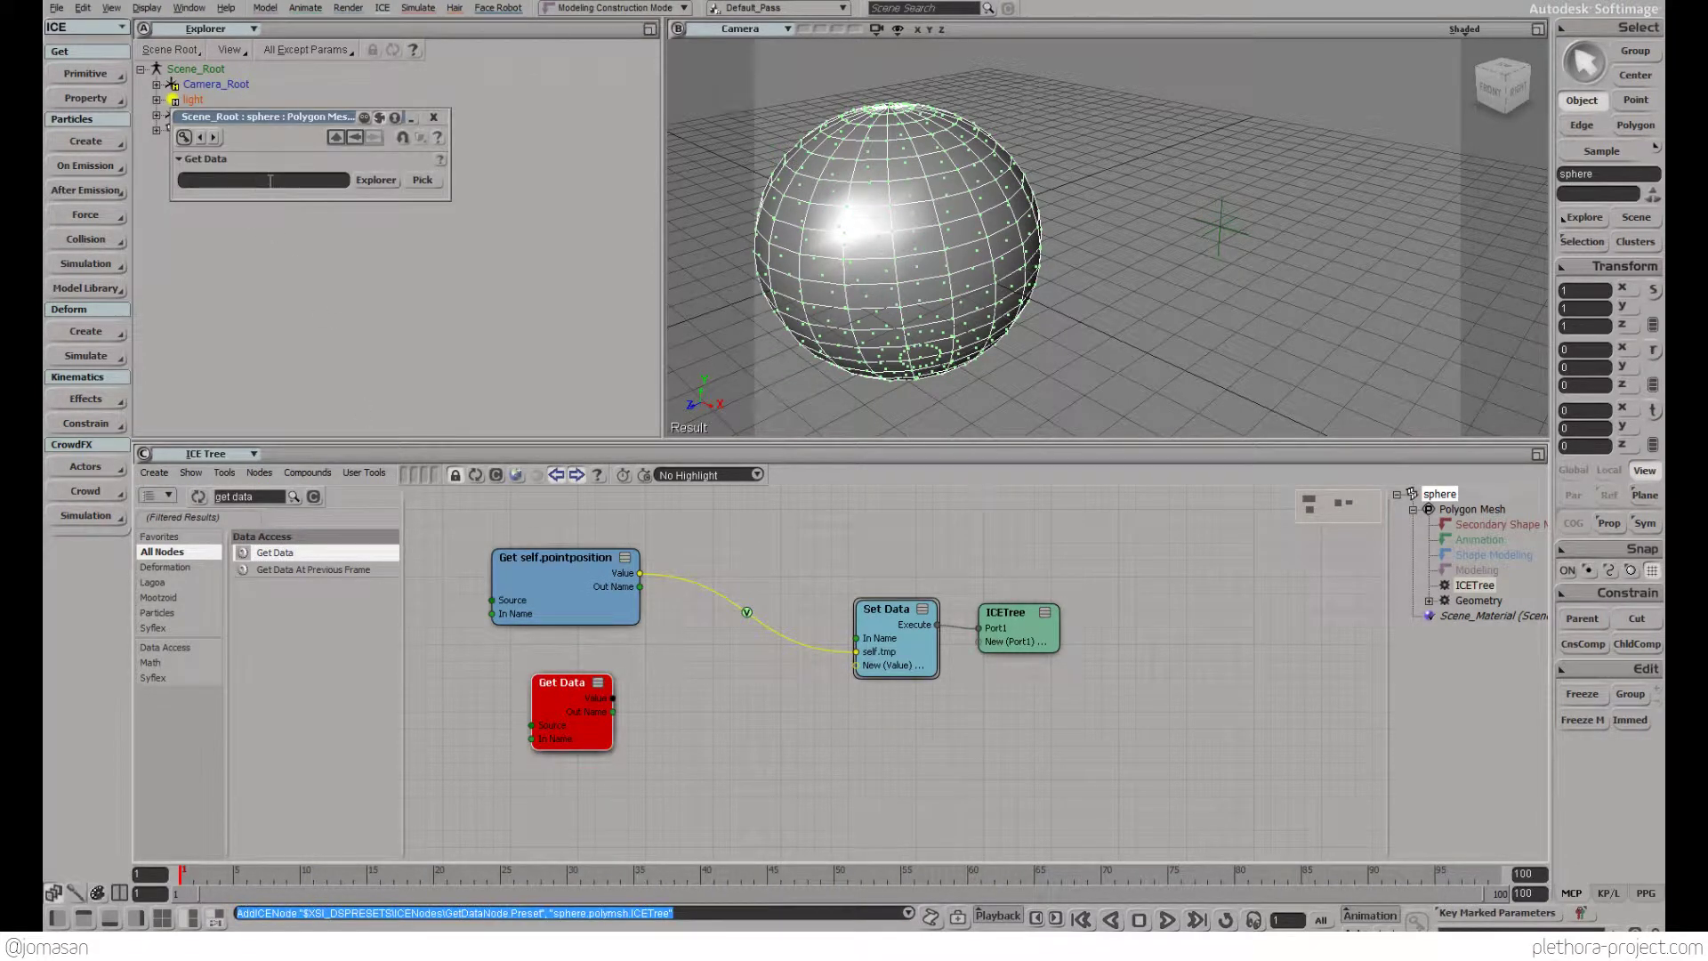
left_click(367, 179)
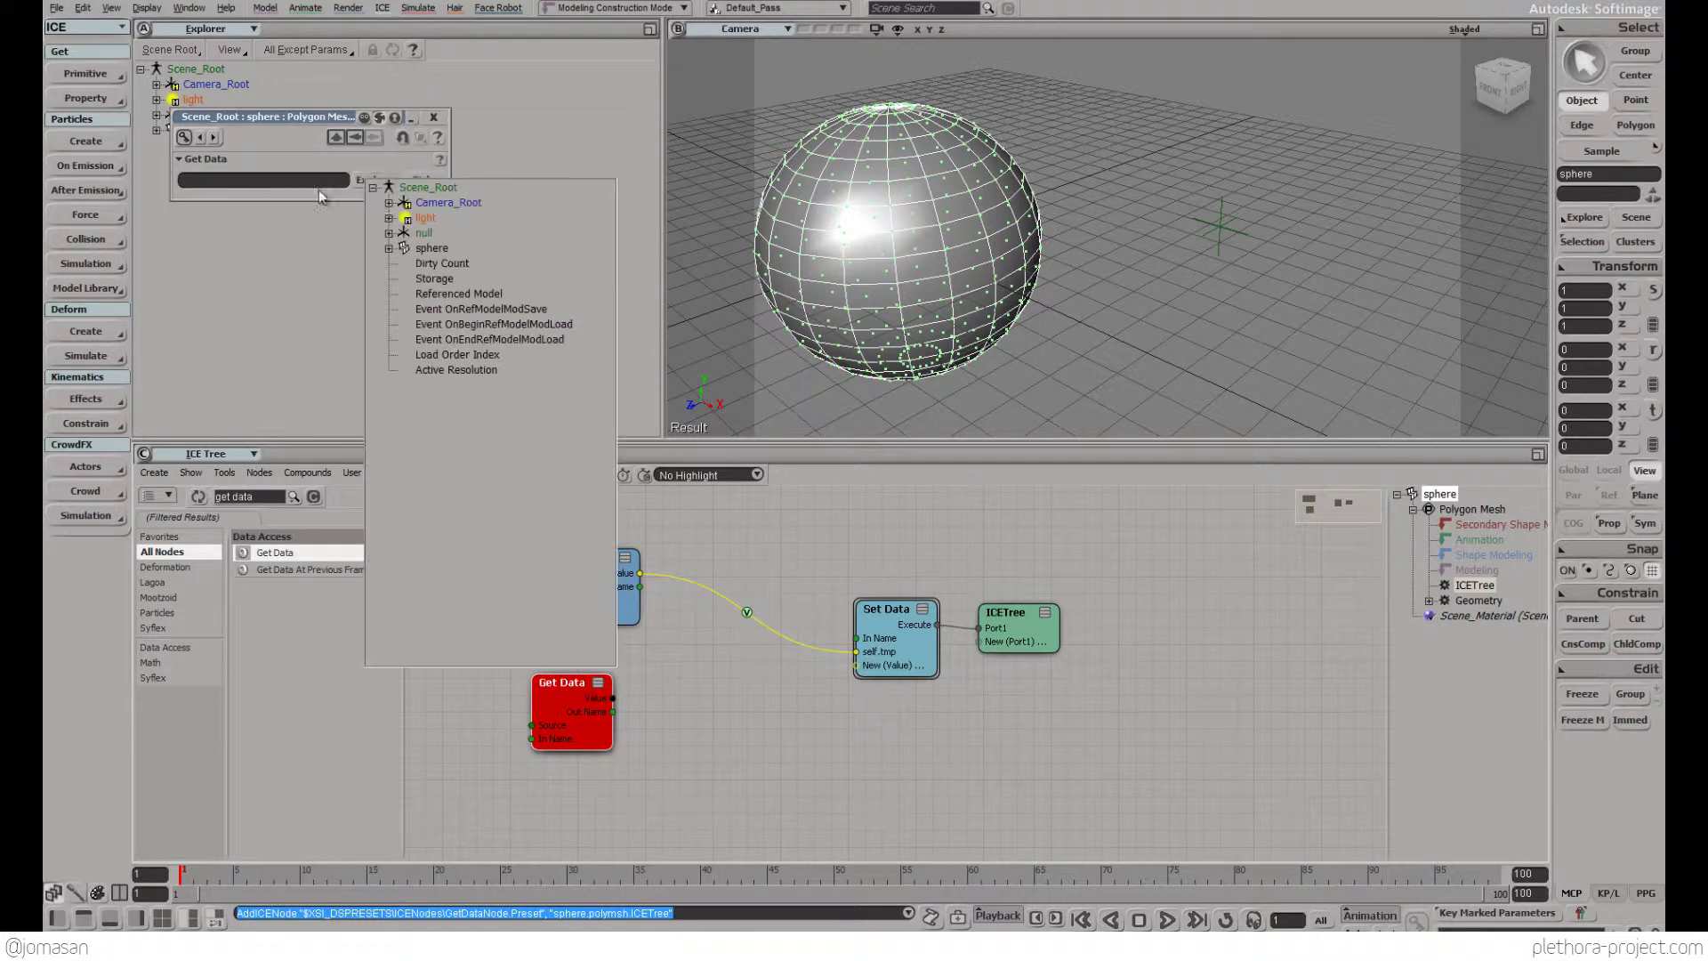
left_click(389, 233)
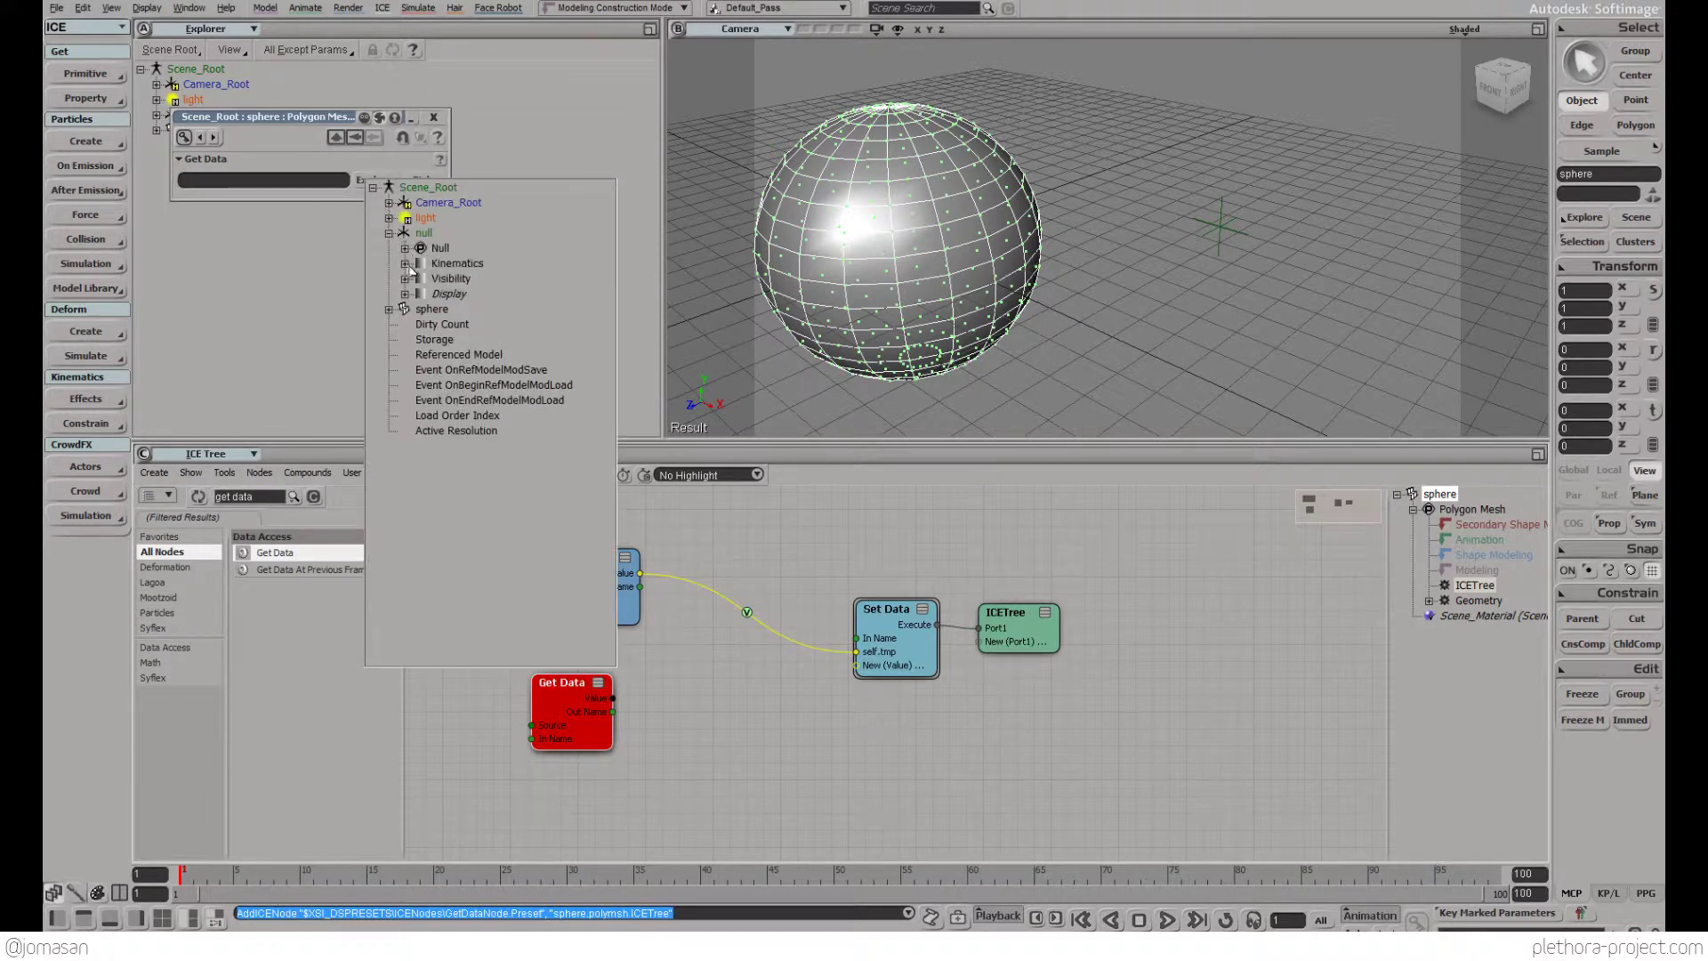
left_click(406, 264)
left_click(466, 285)
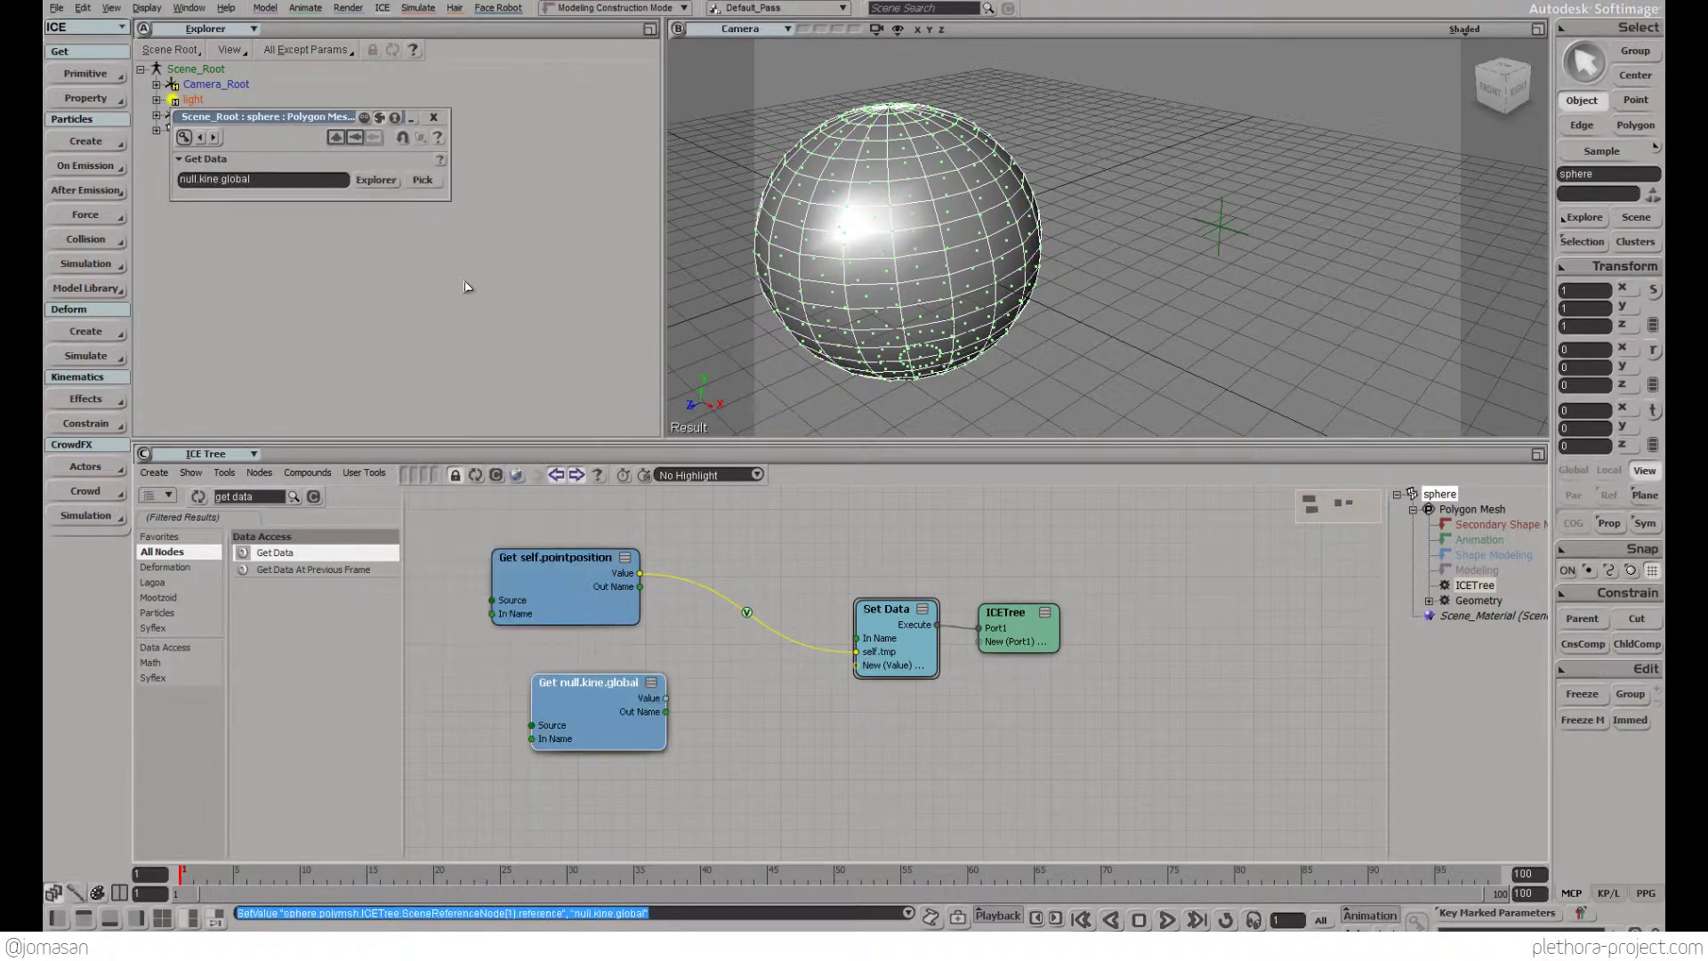
left_click(366, 179)
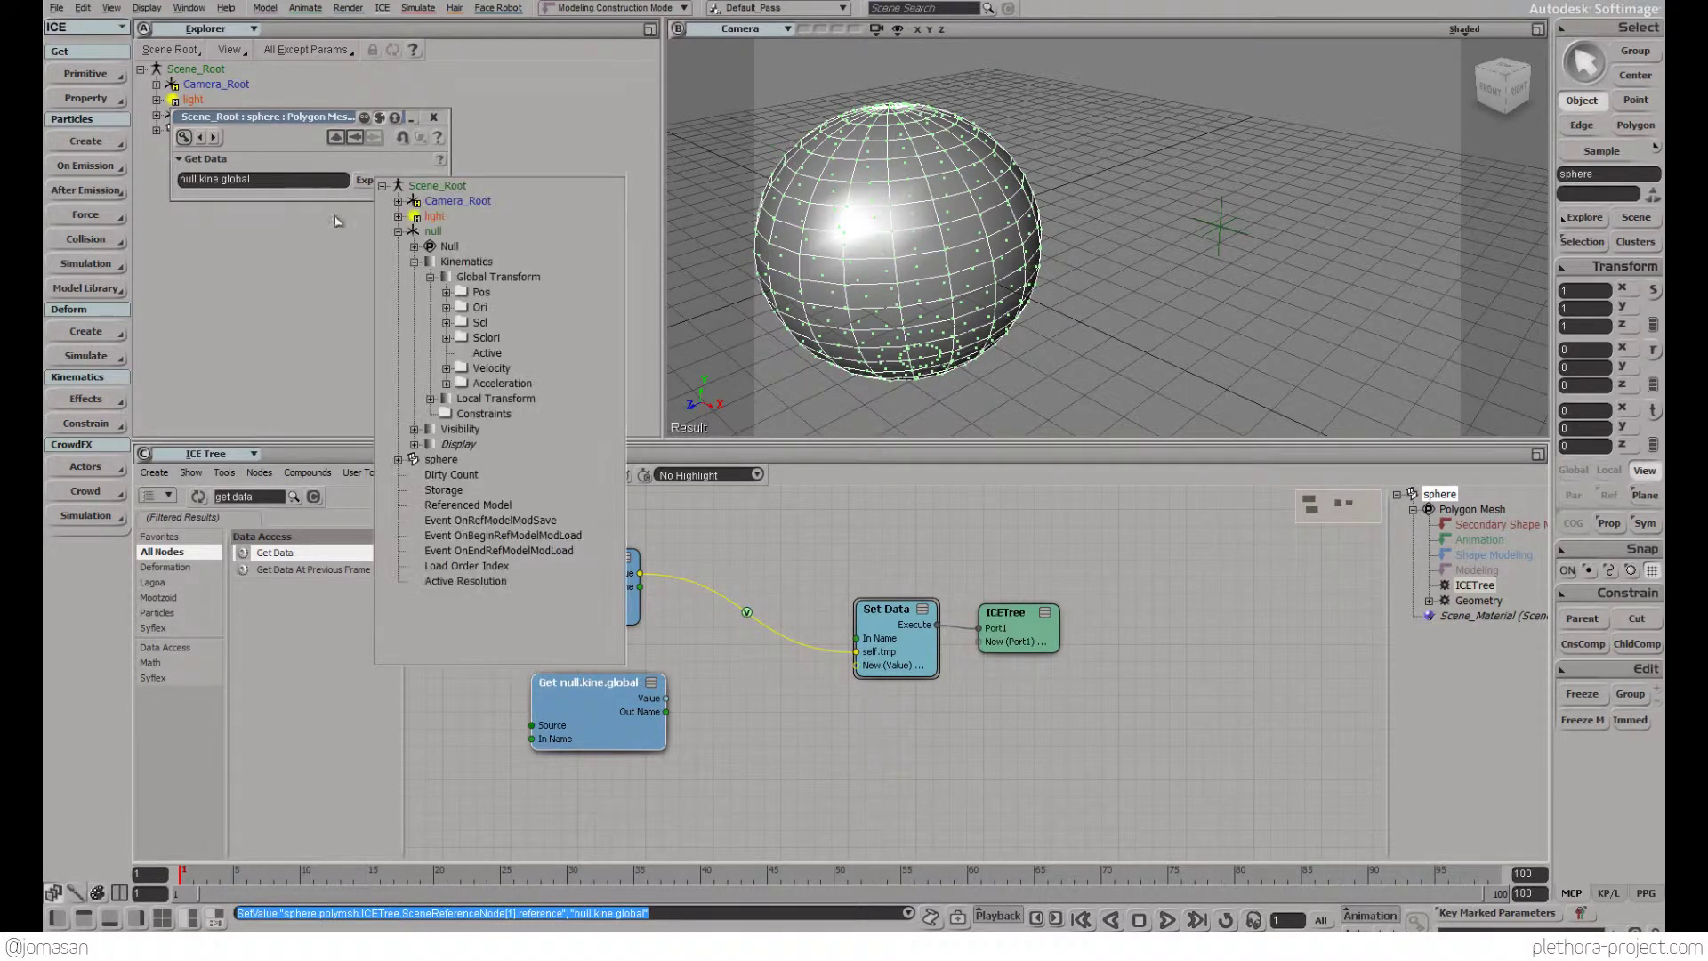
left_click(481, 293)
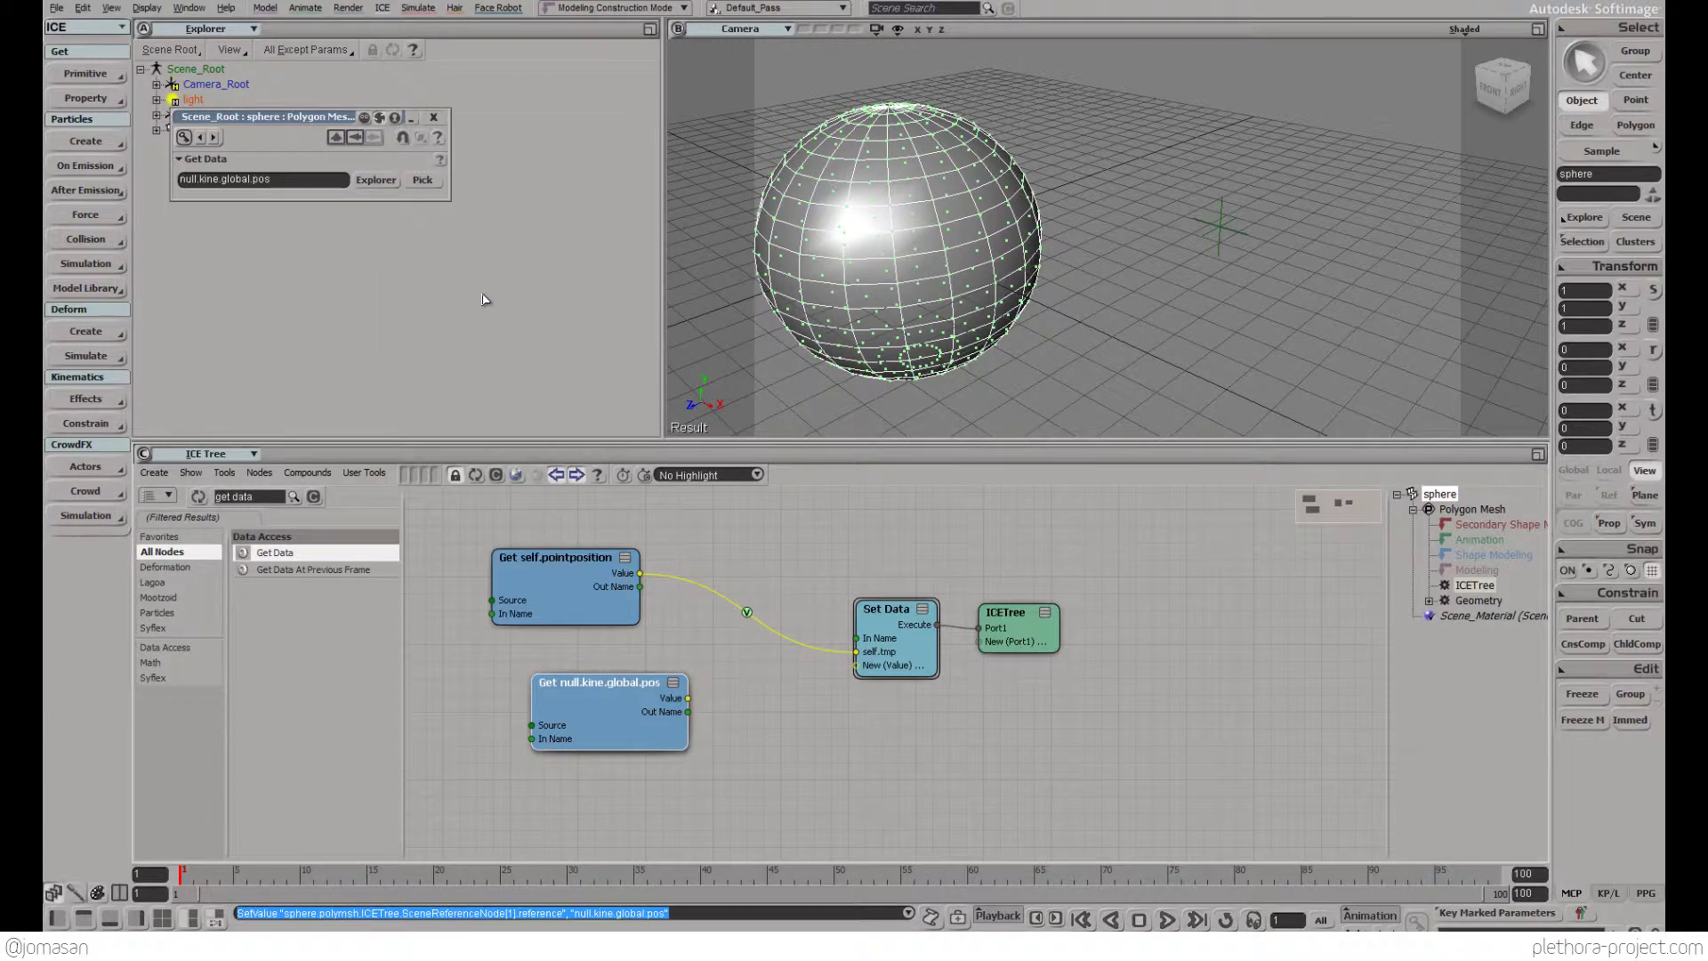
left_click(433, 117)
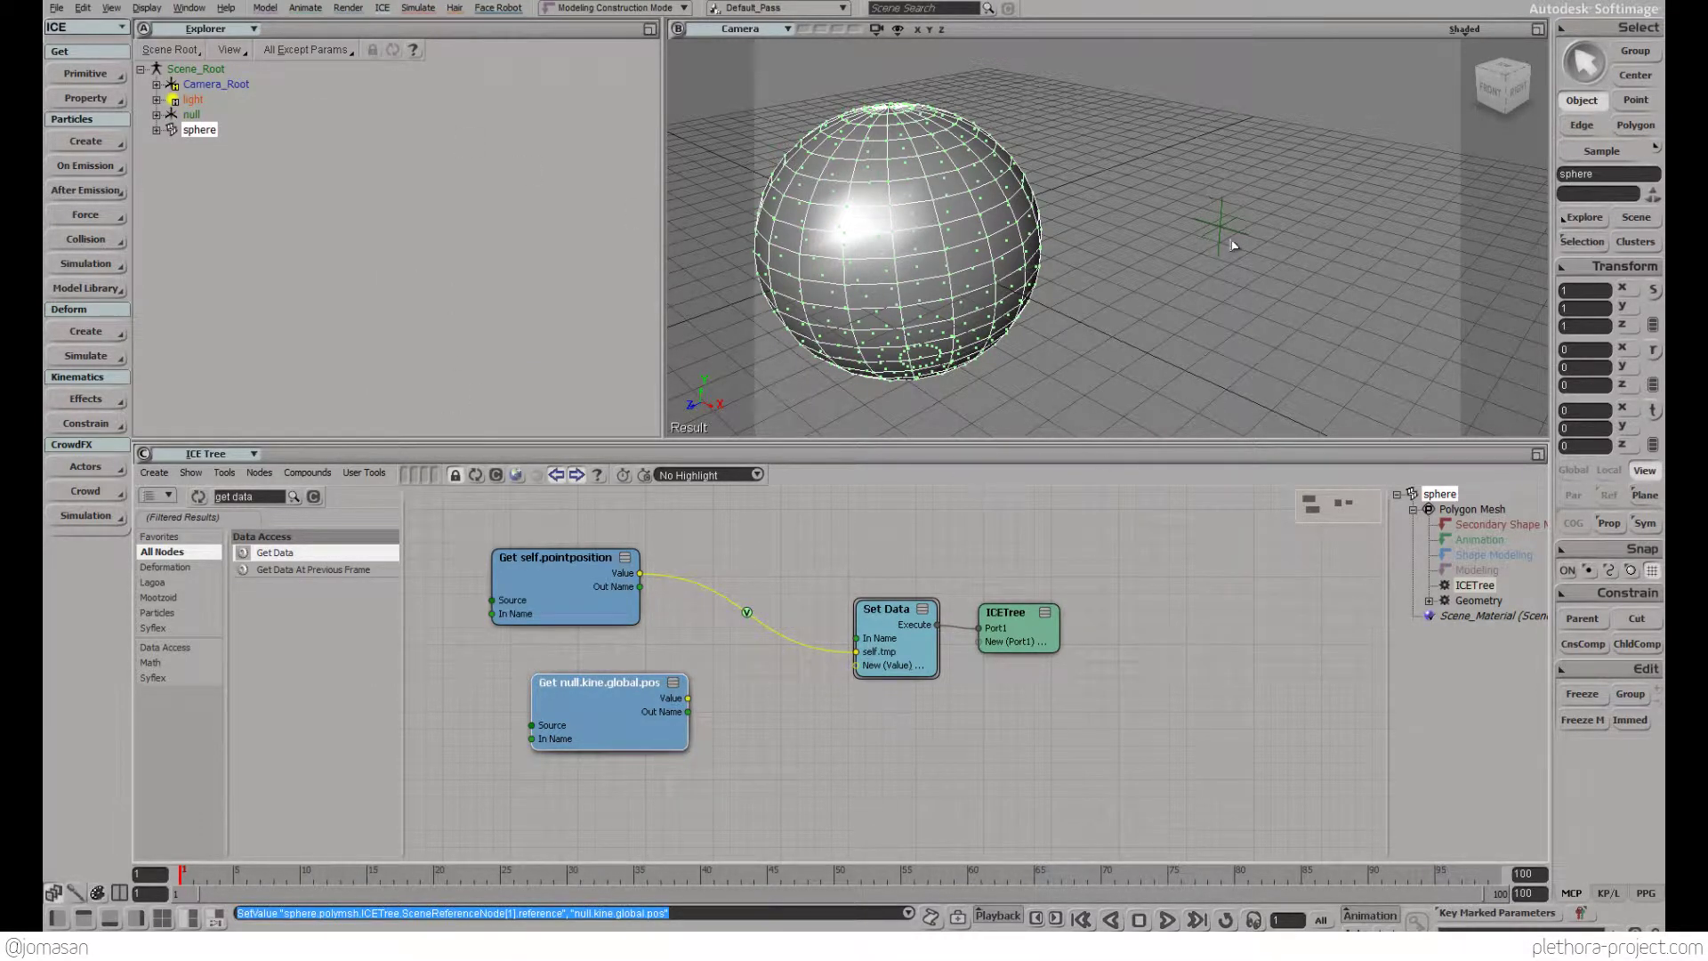
Add a Subtract node to the graph between the Get Data nodes and the Set Data node
left_click_drag(612, 712, 549, 703)
left_click(267, 504)
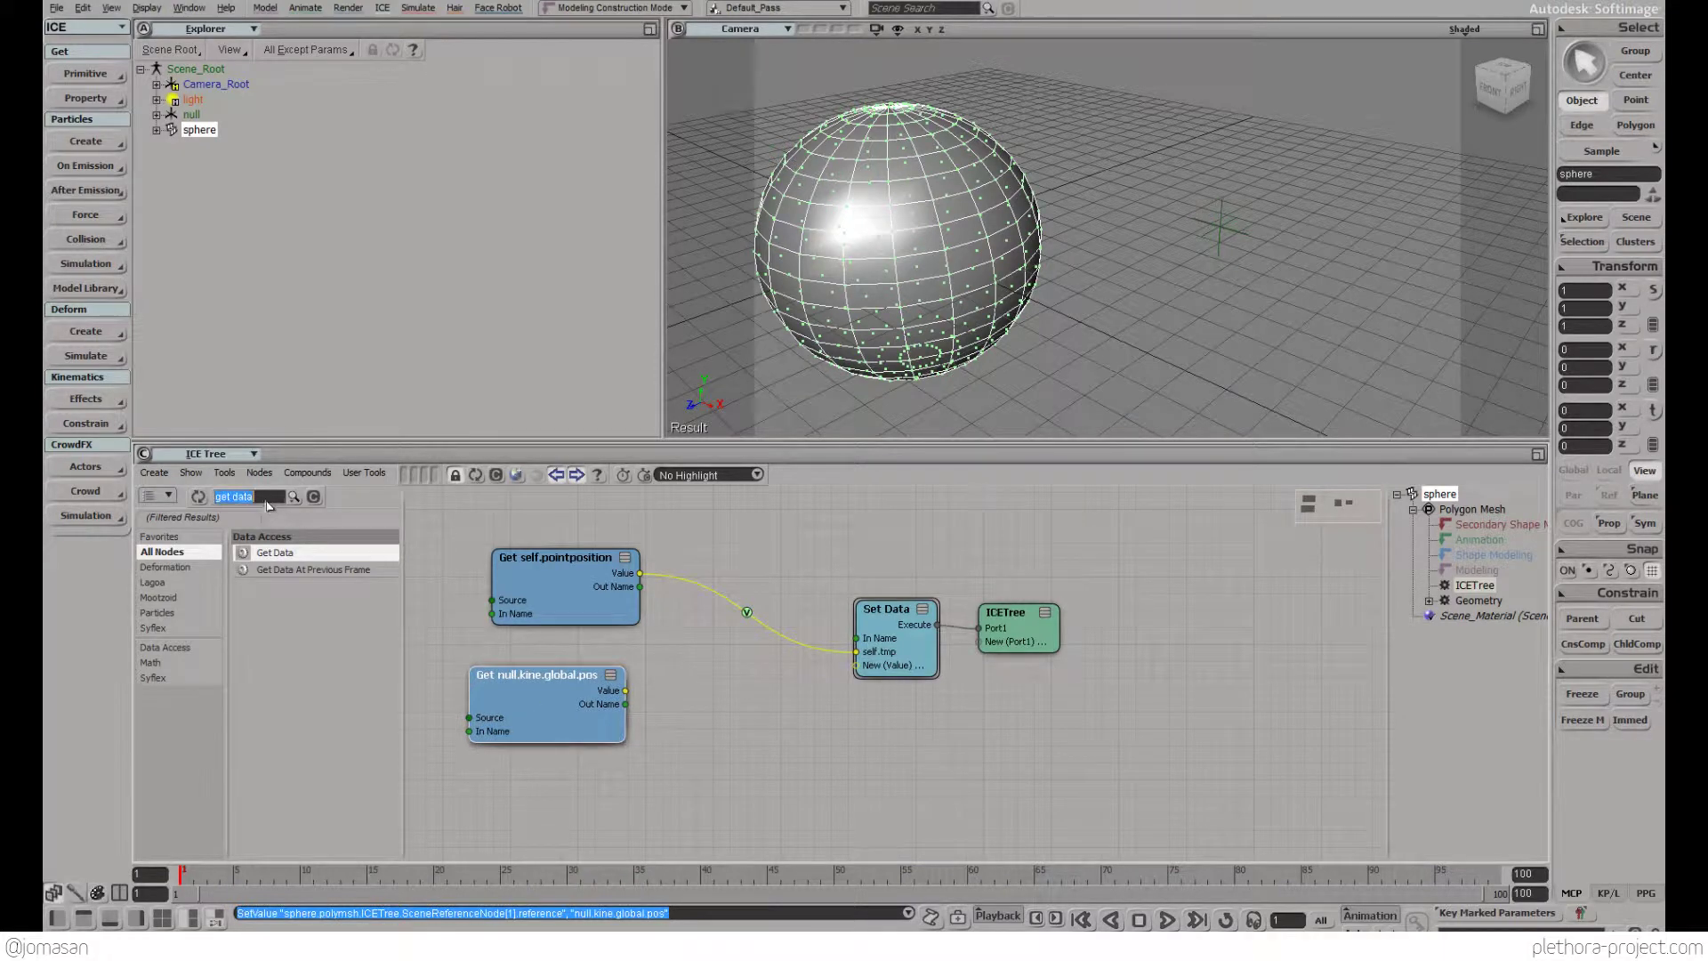
type("sub")
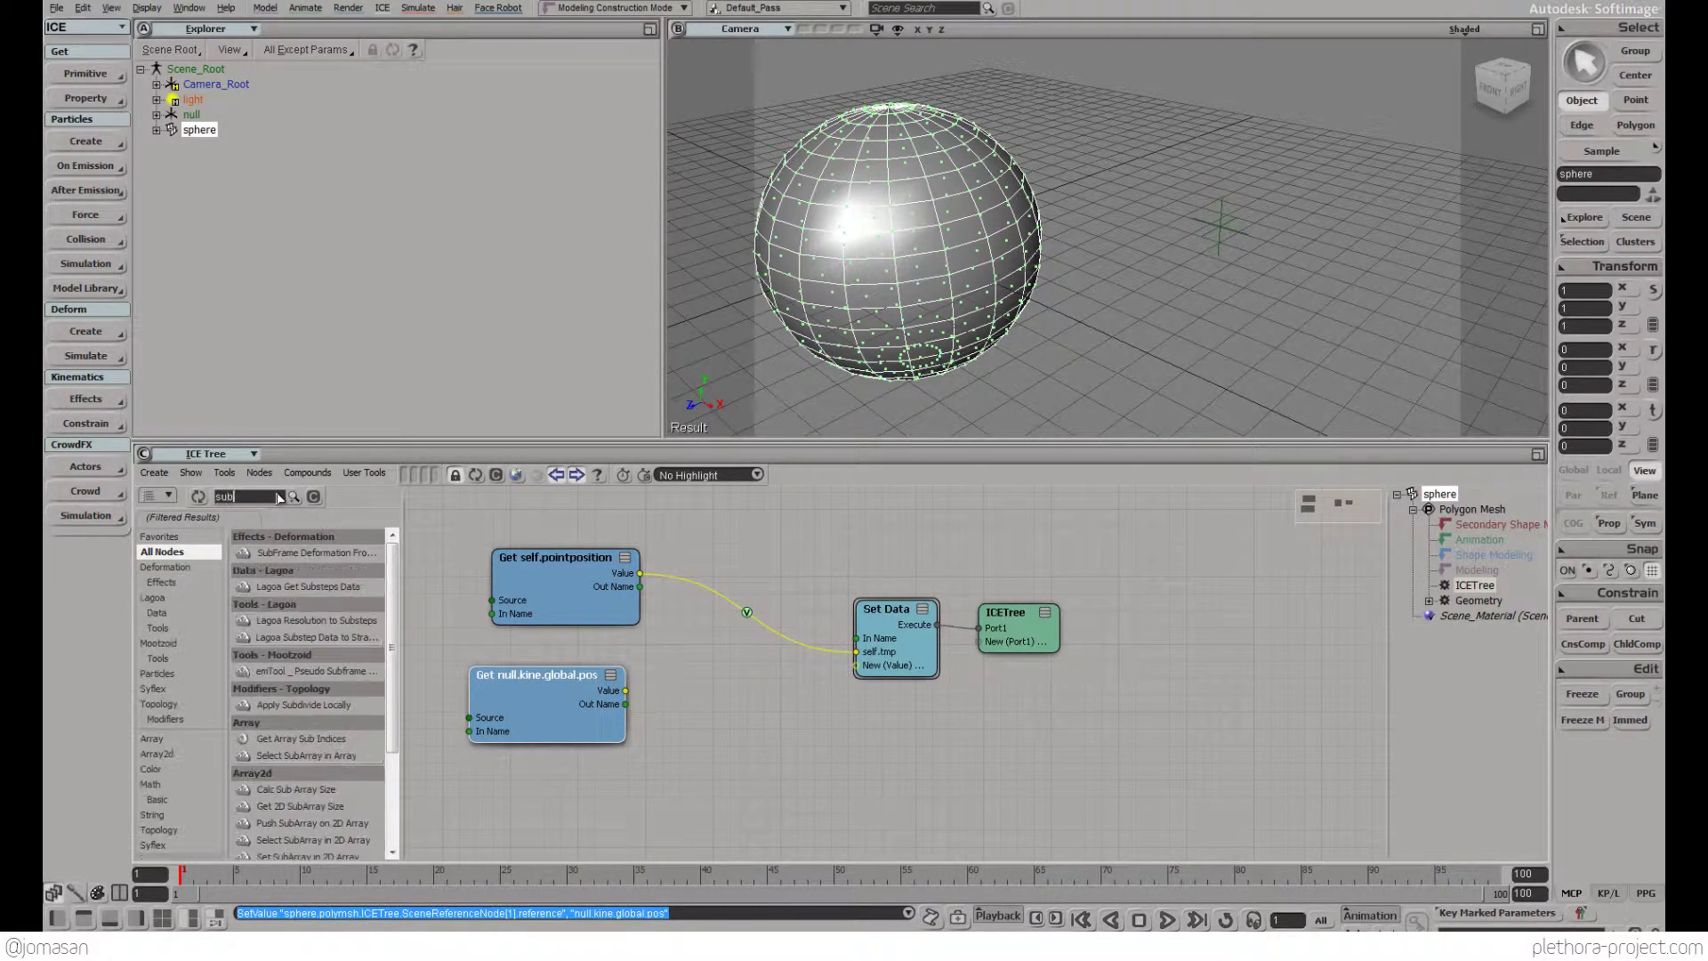
type("tr")
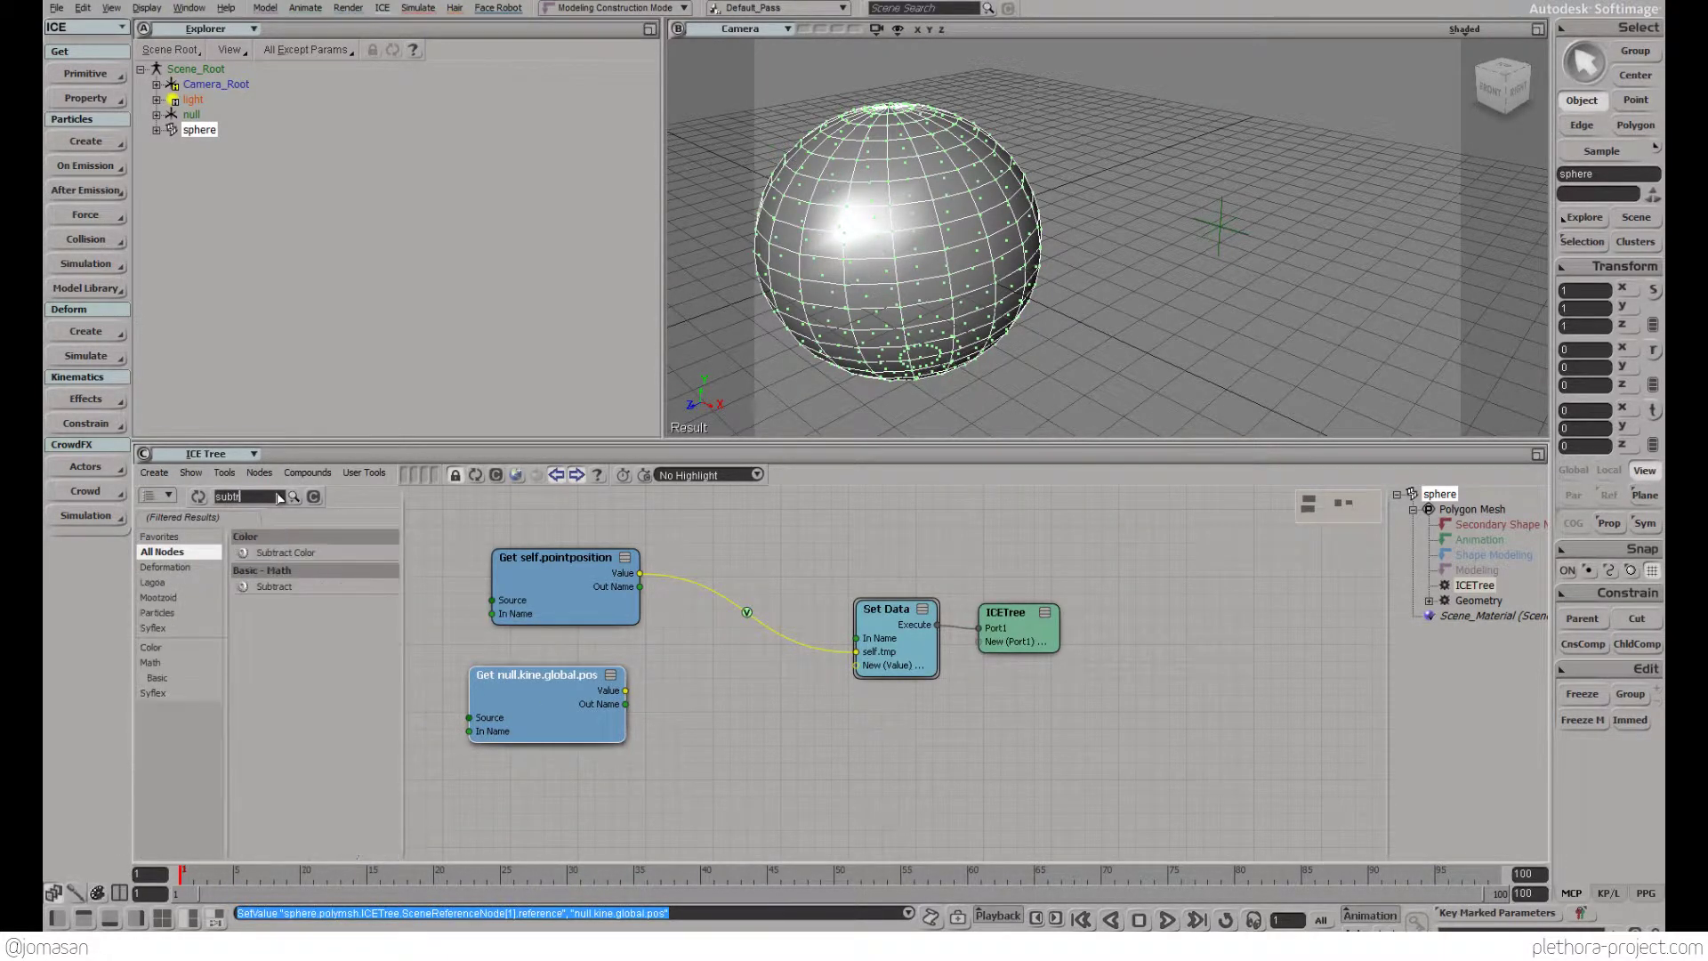
left_click_drag(273, 587, 730, 681)
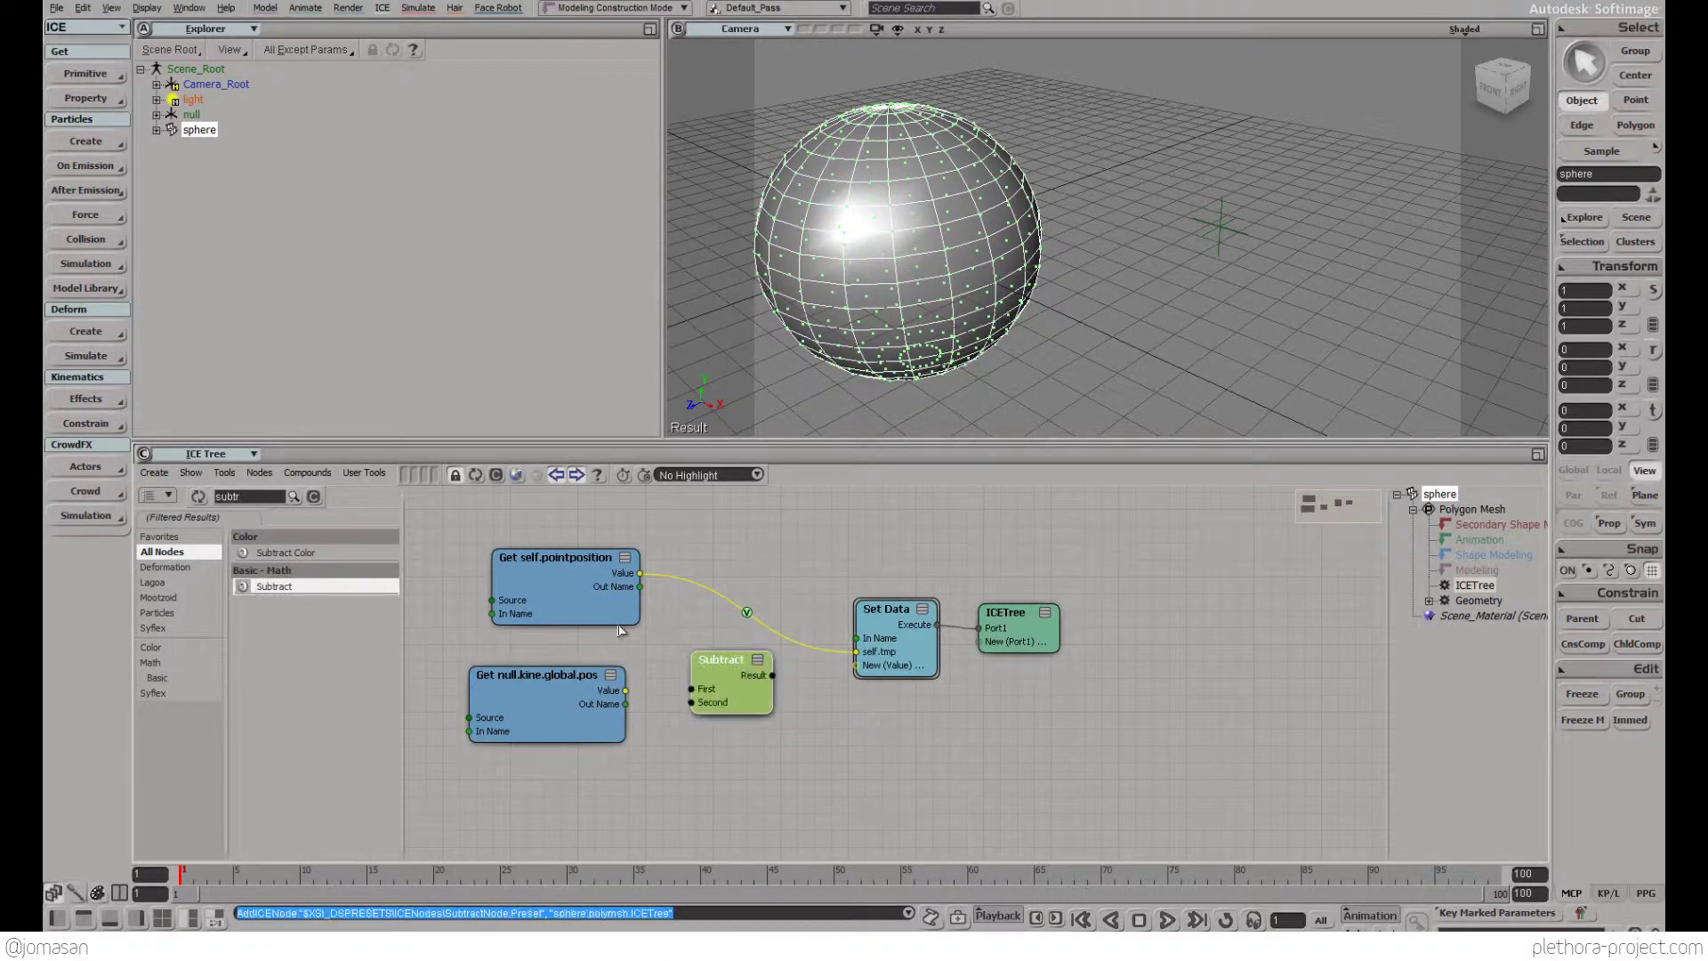
Connect the null's position to Subtract's First, the point position to Second, and the Subtract Result to self.tmp on Set Data
left_click_drag(586, 711, 588, 525)
left_click_drag(583, 611, 549, 697)
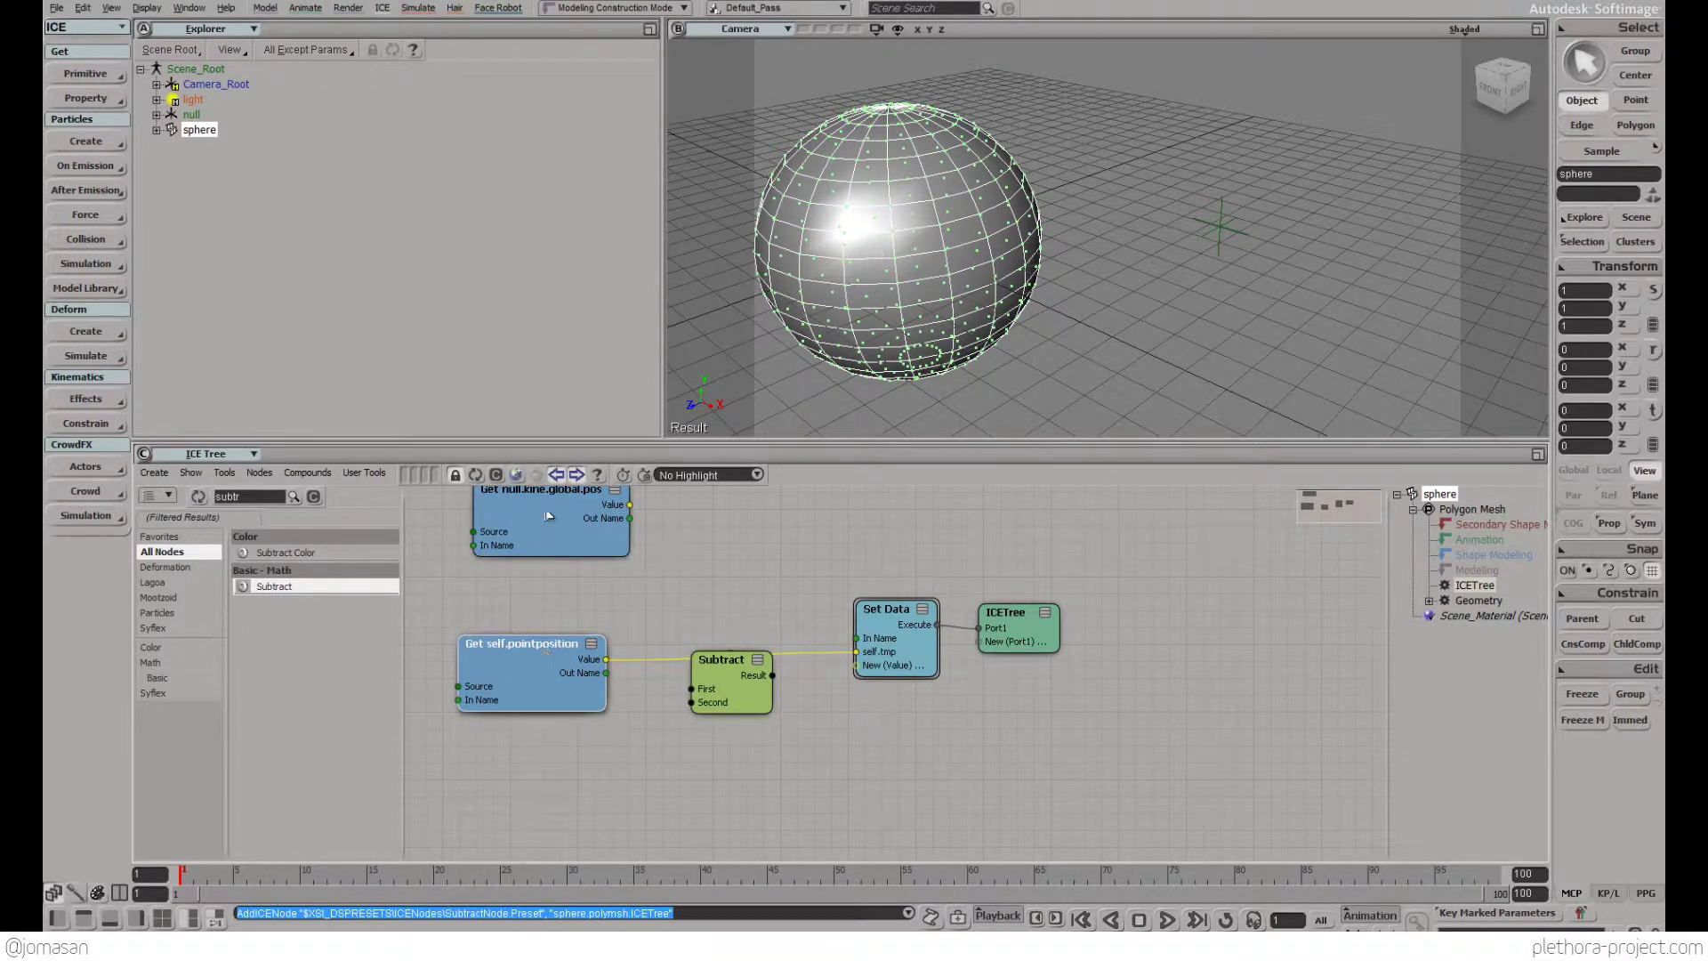
left_click_drag(578, 529, 678, 582)
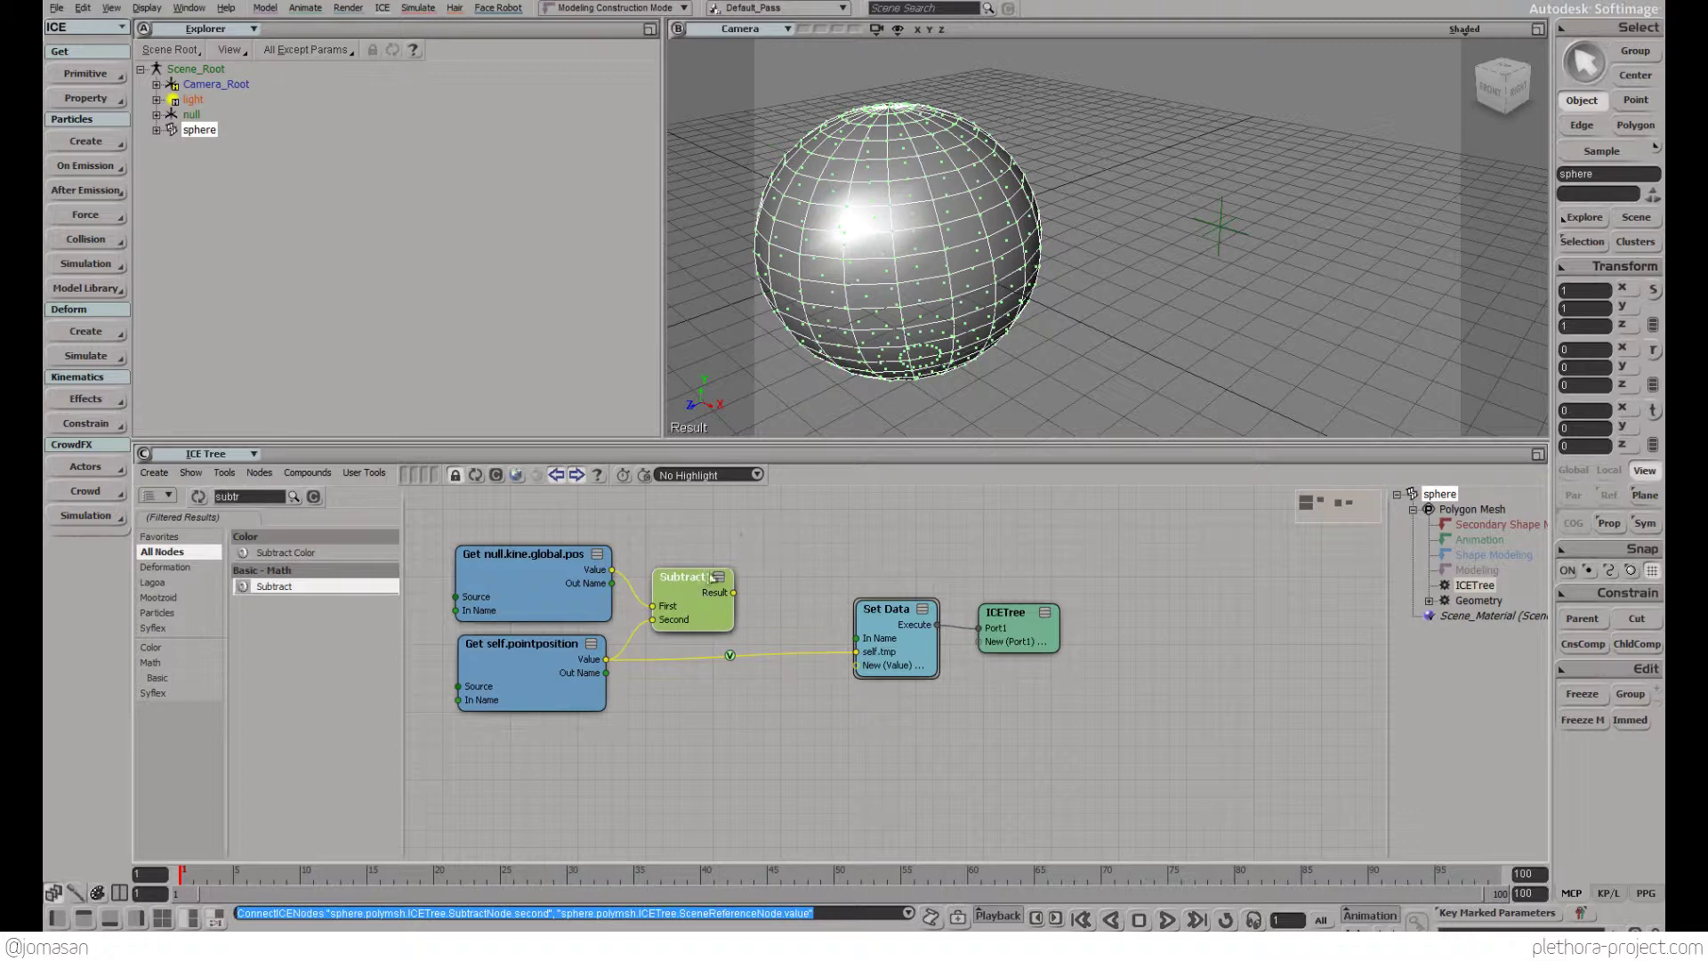
left_click(889, 663)
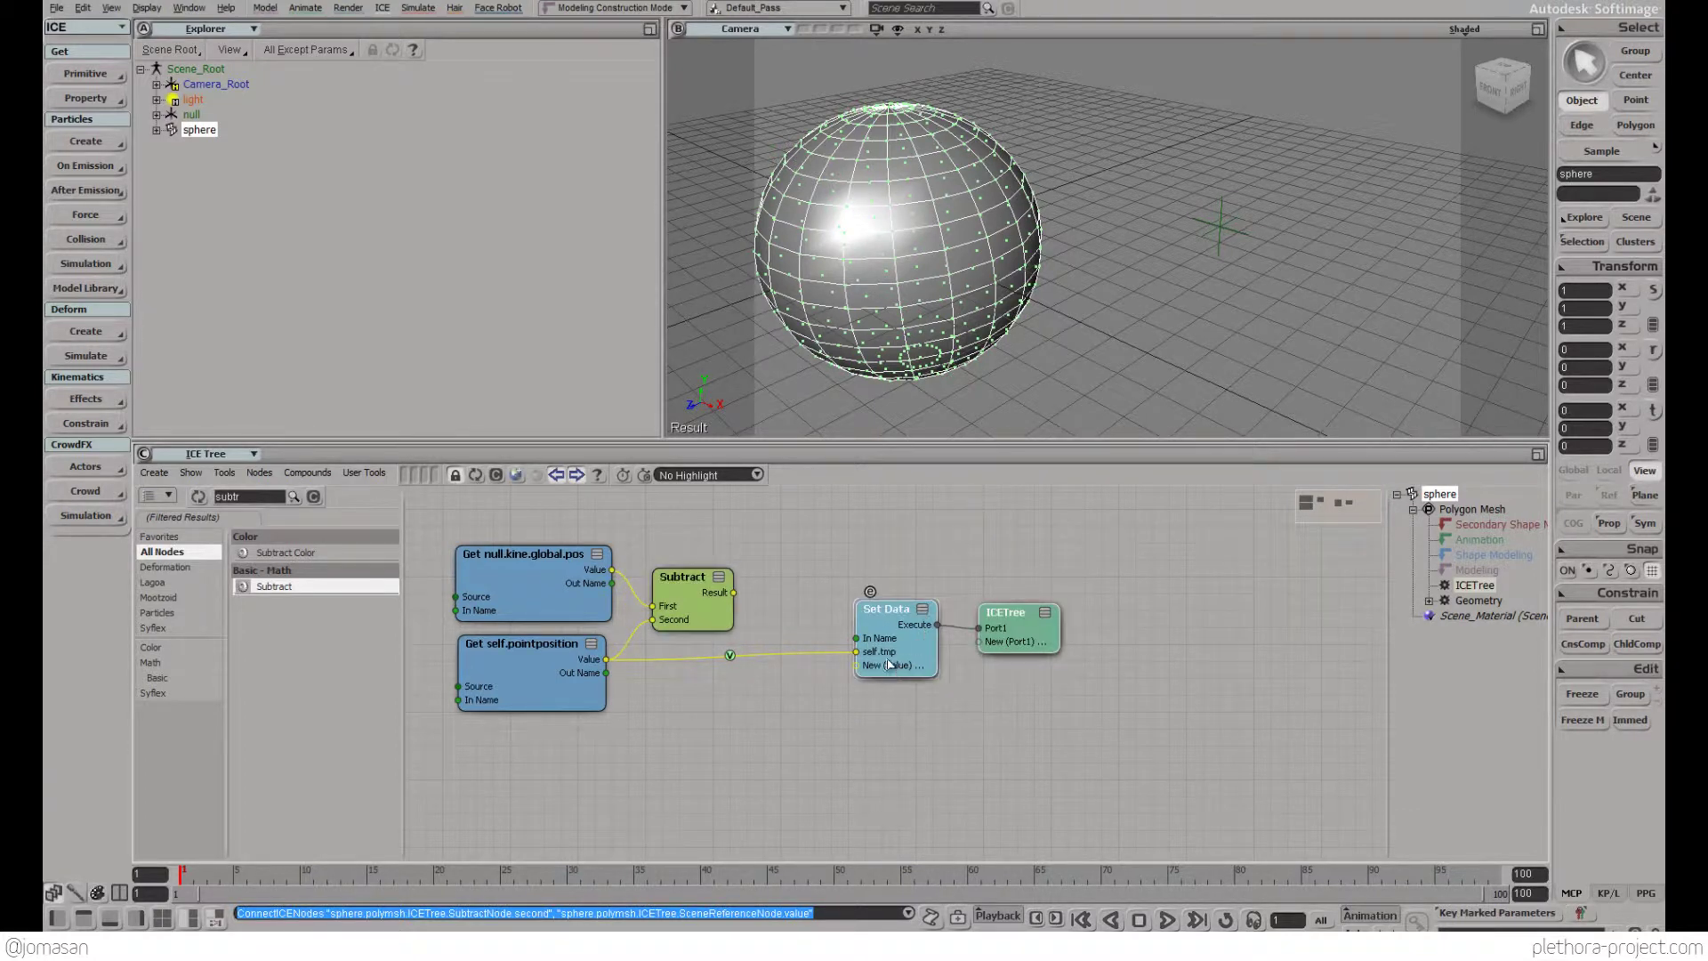
left_click_drag(889, 663, 1024, 639)
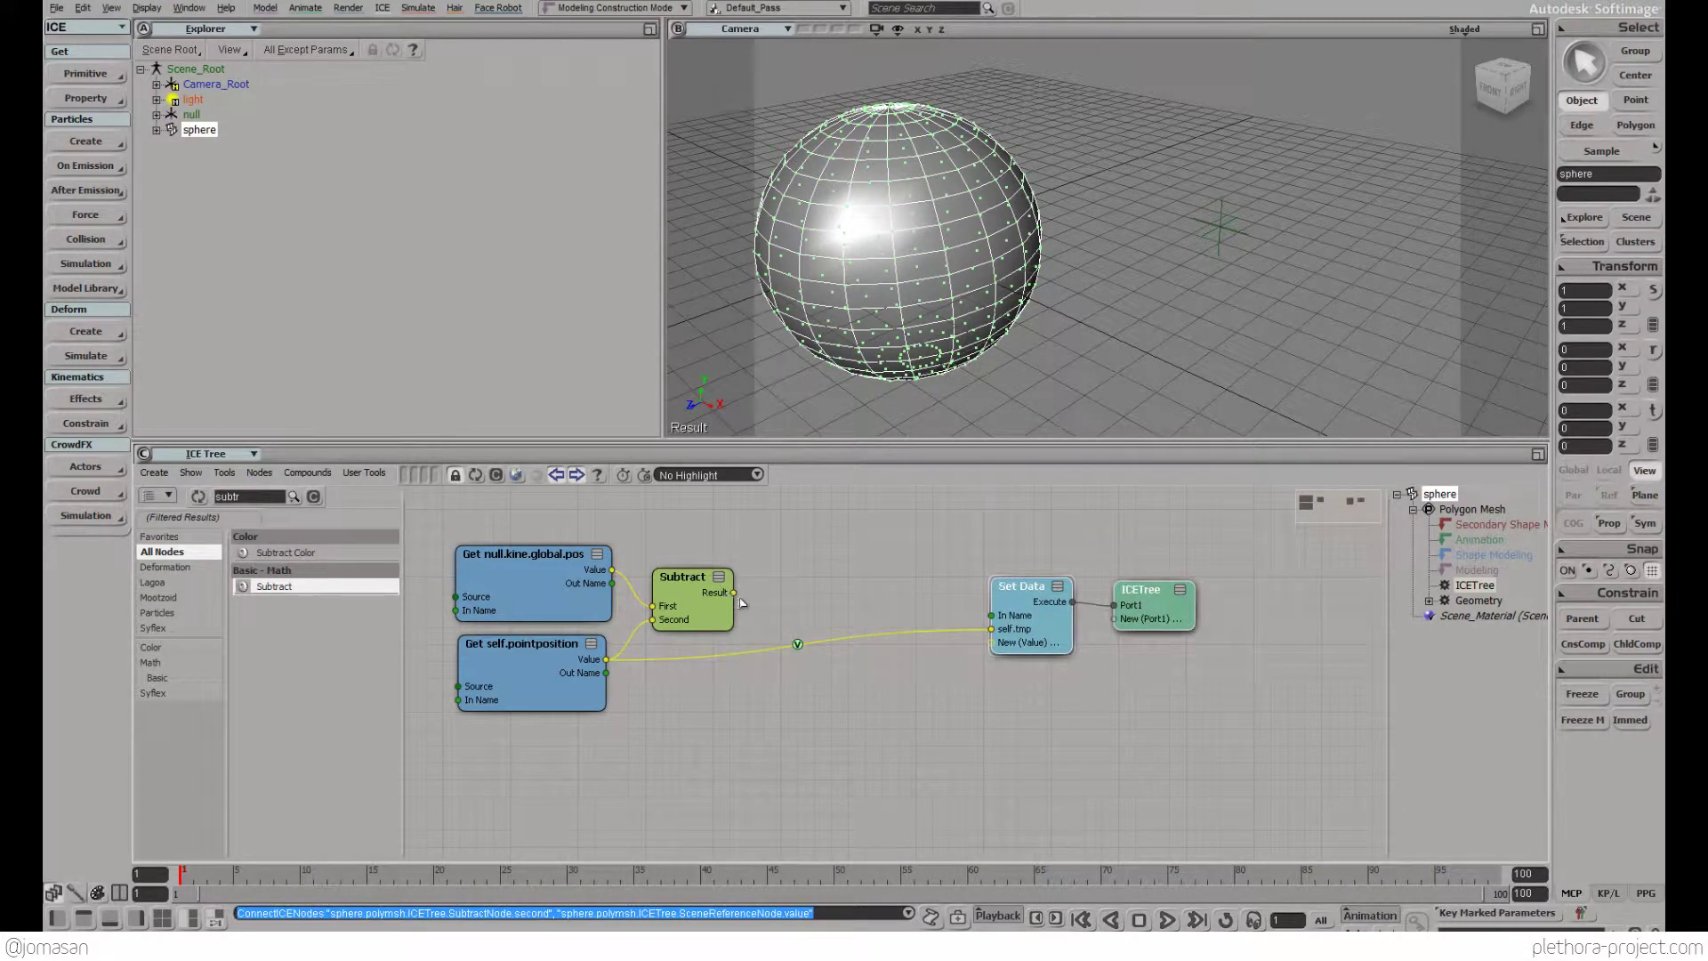
left_click_drag(739, 601, 991, 628)
Enable Show Values on the connection between Subtract and Set Data, displayed as lines
right_click(849, 614)
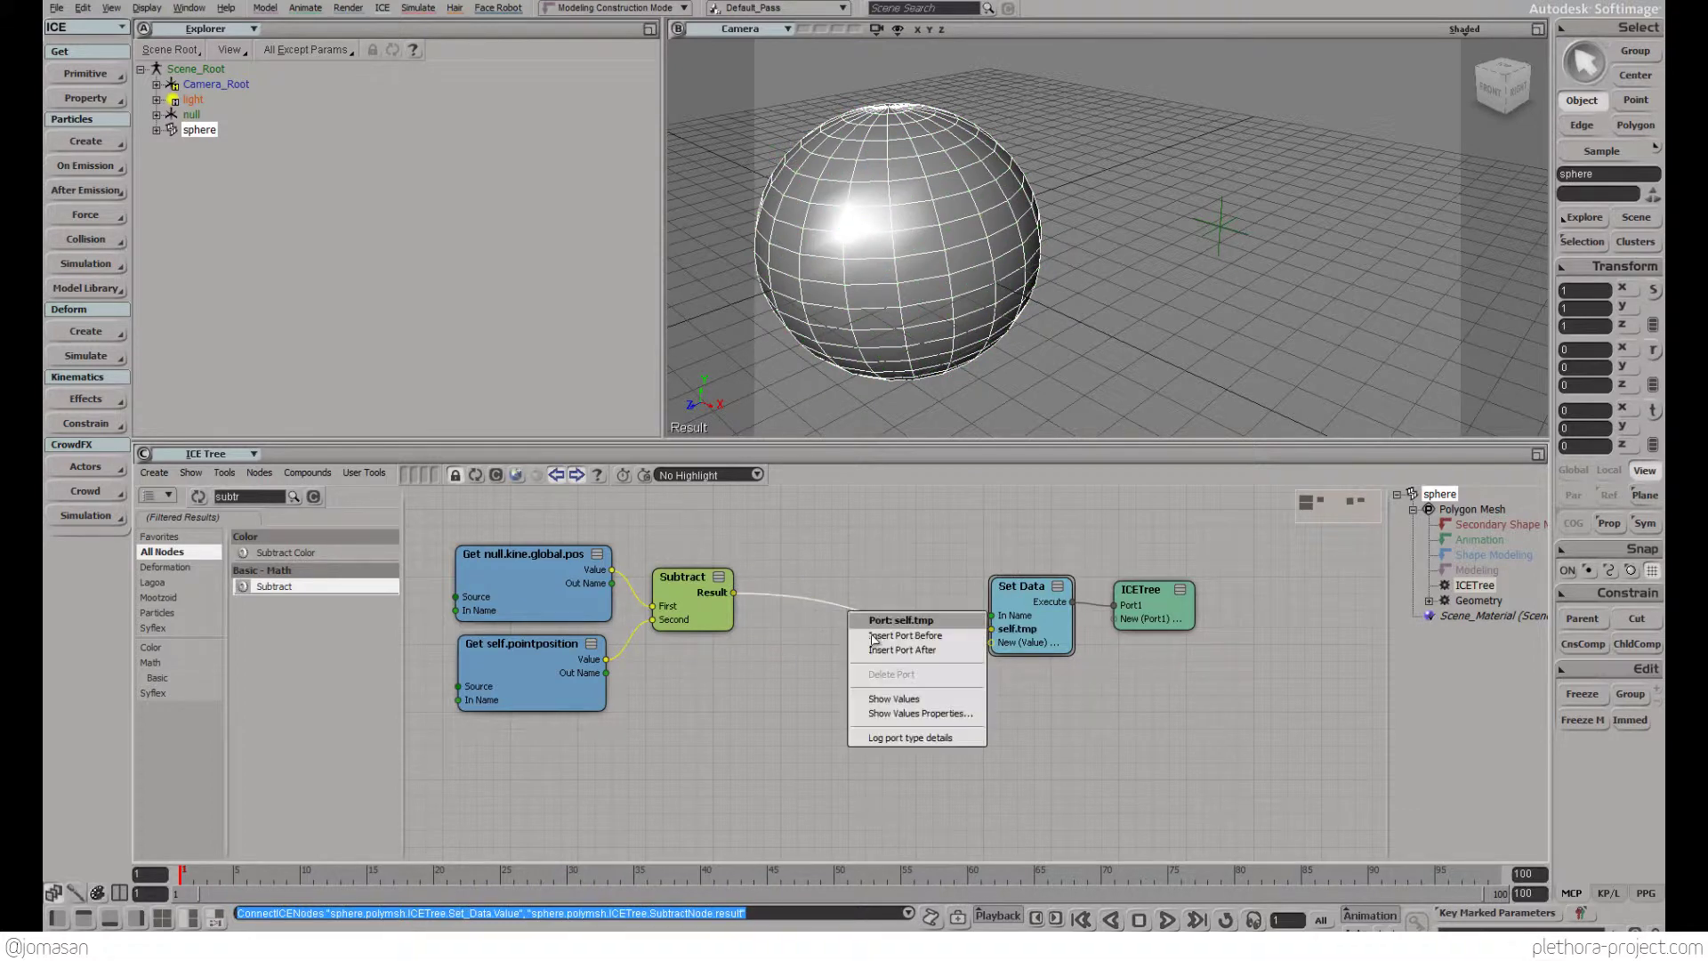
left_click(889, 698)
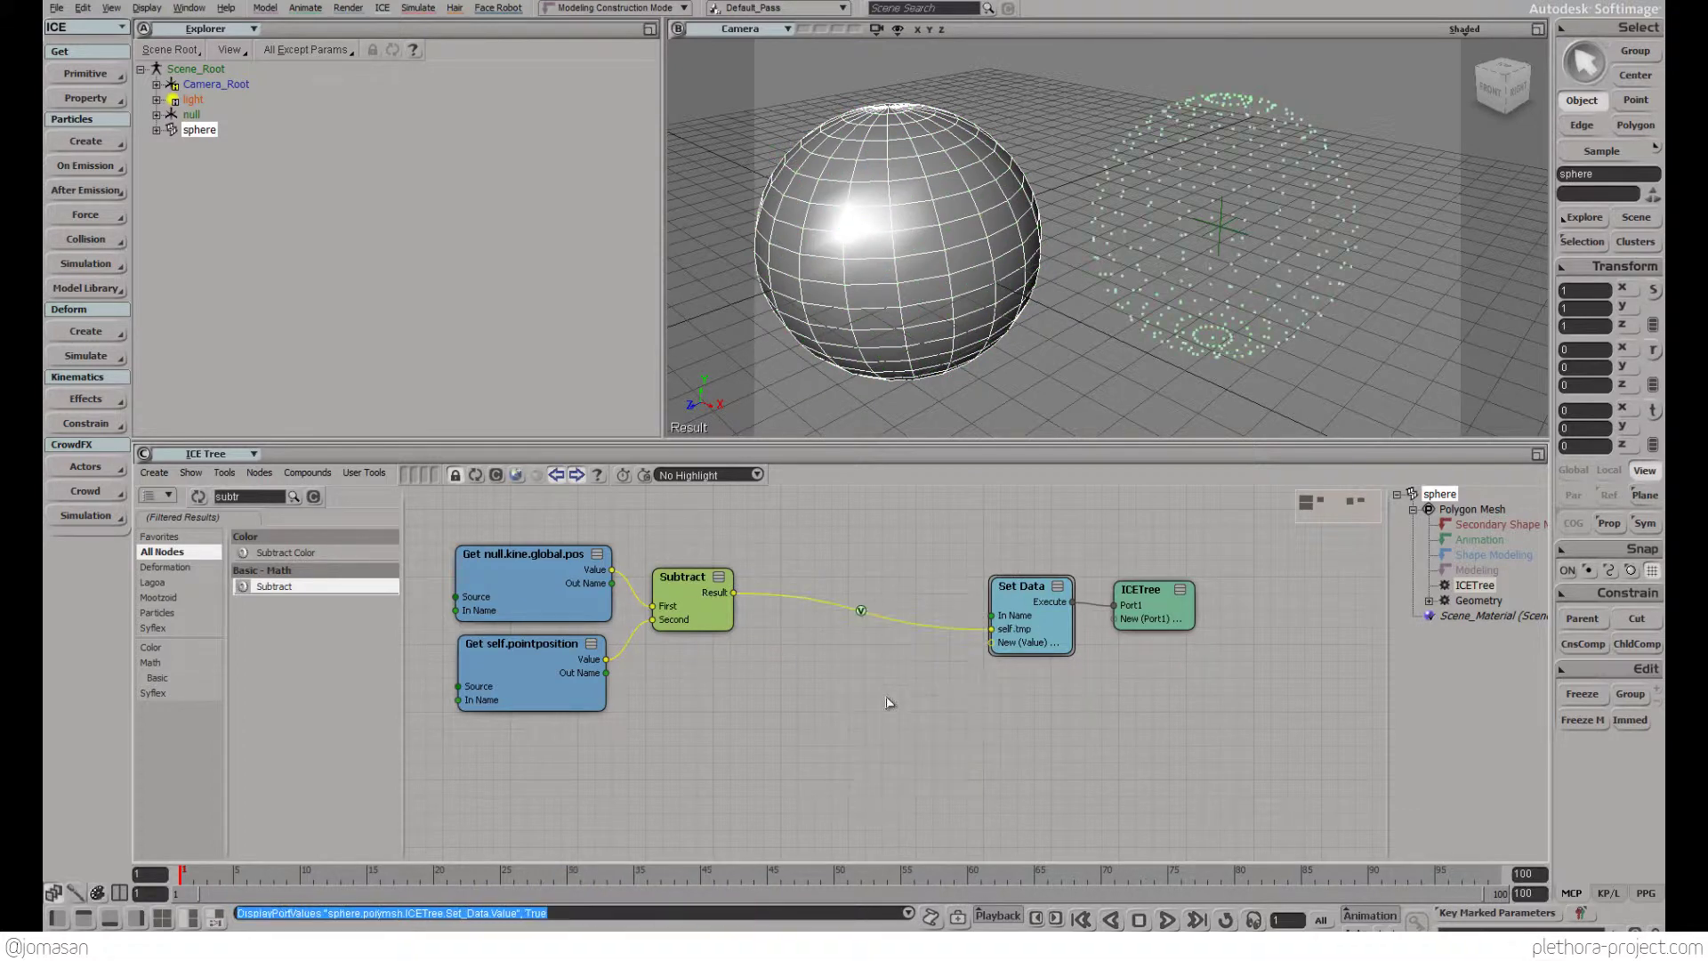
right_click(862, 616)
left_click(870, 620)
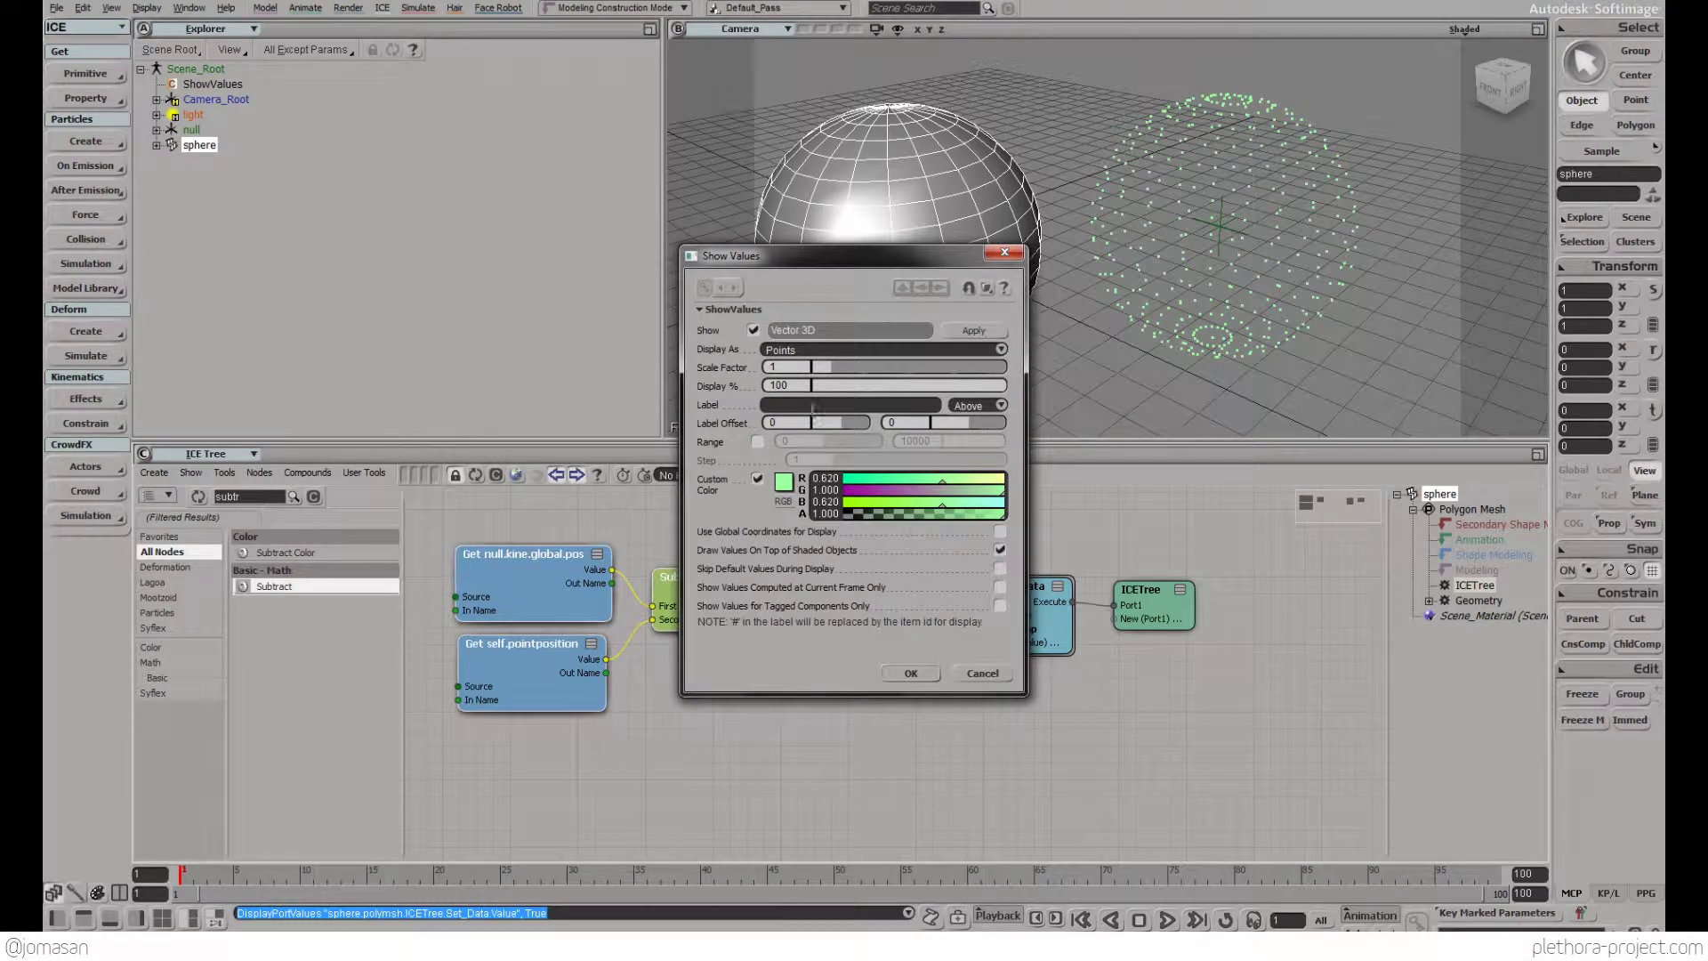
left_click(803, 350)
left_click(797, 398)
left_click(908, 673)
Select the null and move it away from the sphere to about X 7.08, Y 0.84, Z -8.19
left_click_drag(1267, 171, 1190, 284)
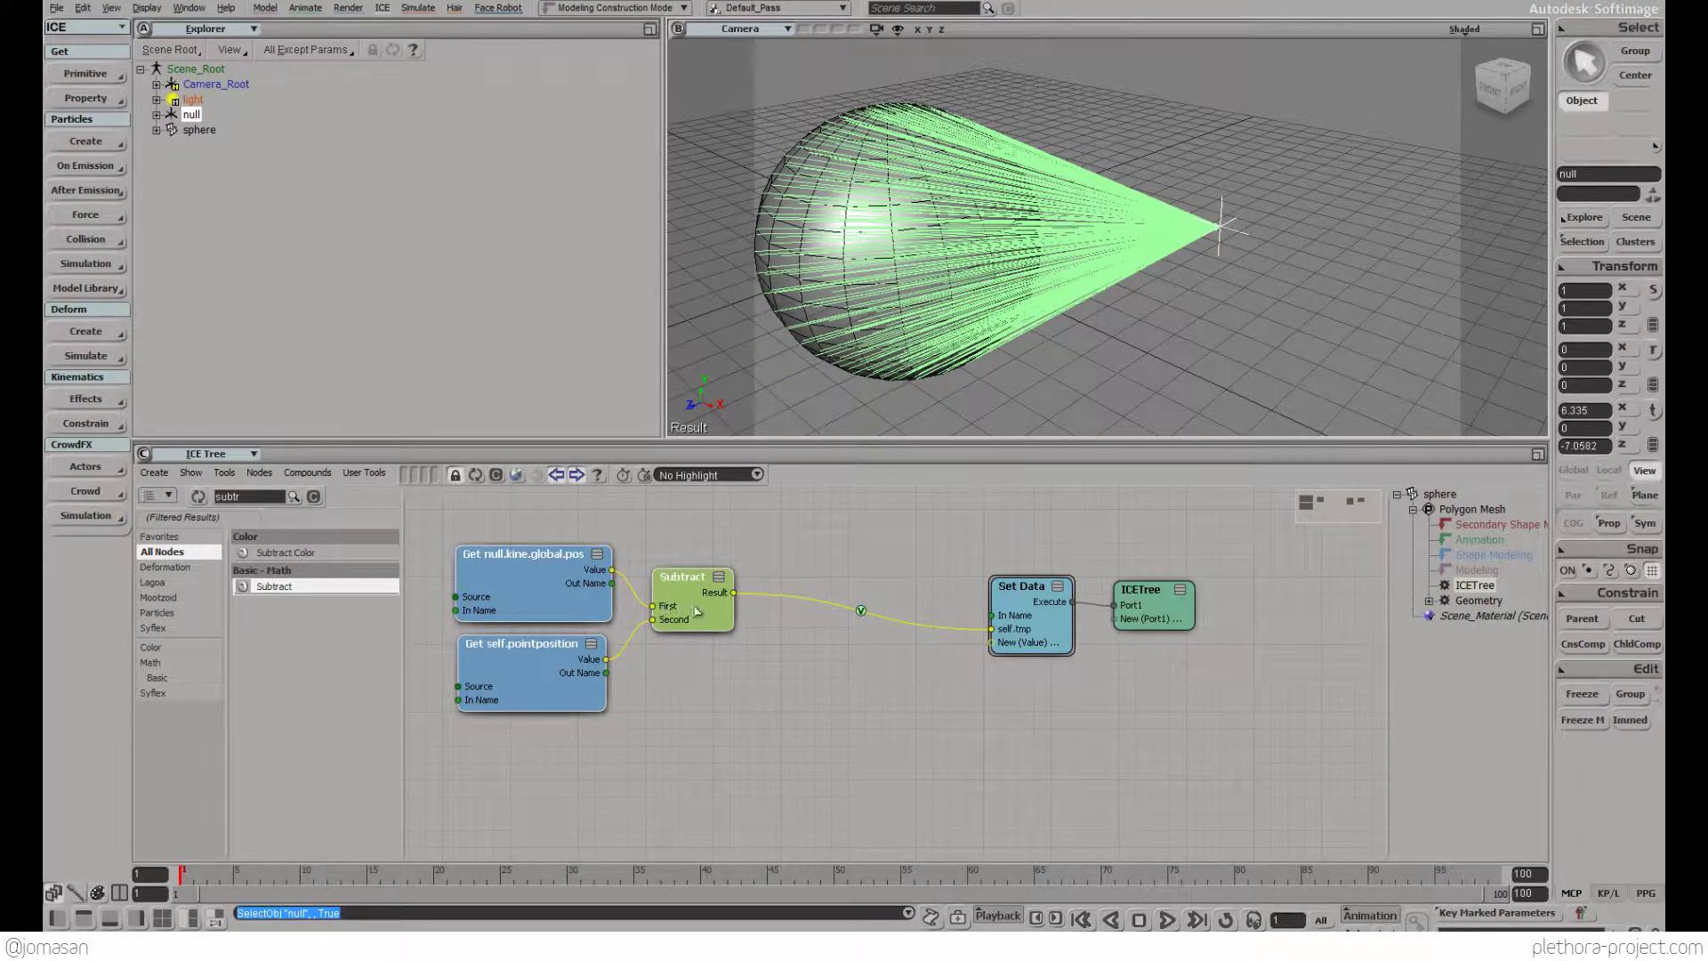
mouse_move(696, 611)
left_mouse_down()
mouse_move(715, 623)
mouse_move(702, 634)
left_mouse_up()
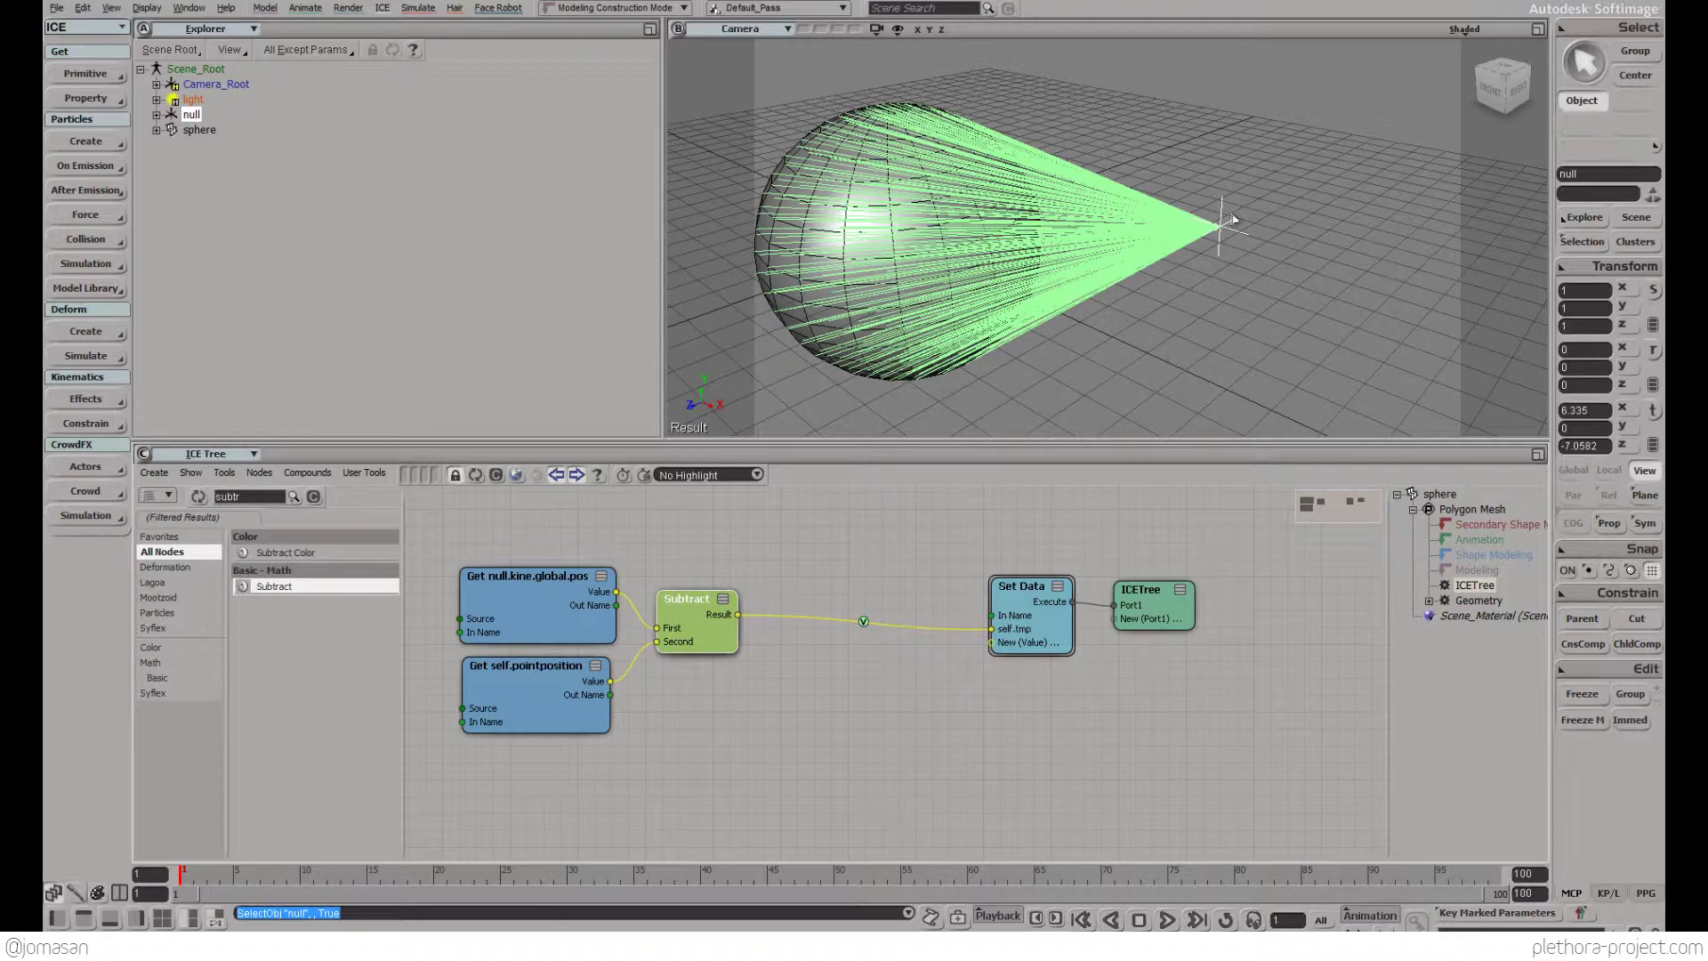
key("v")
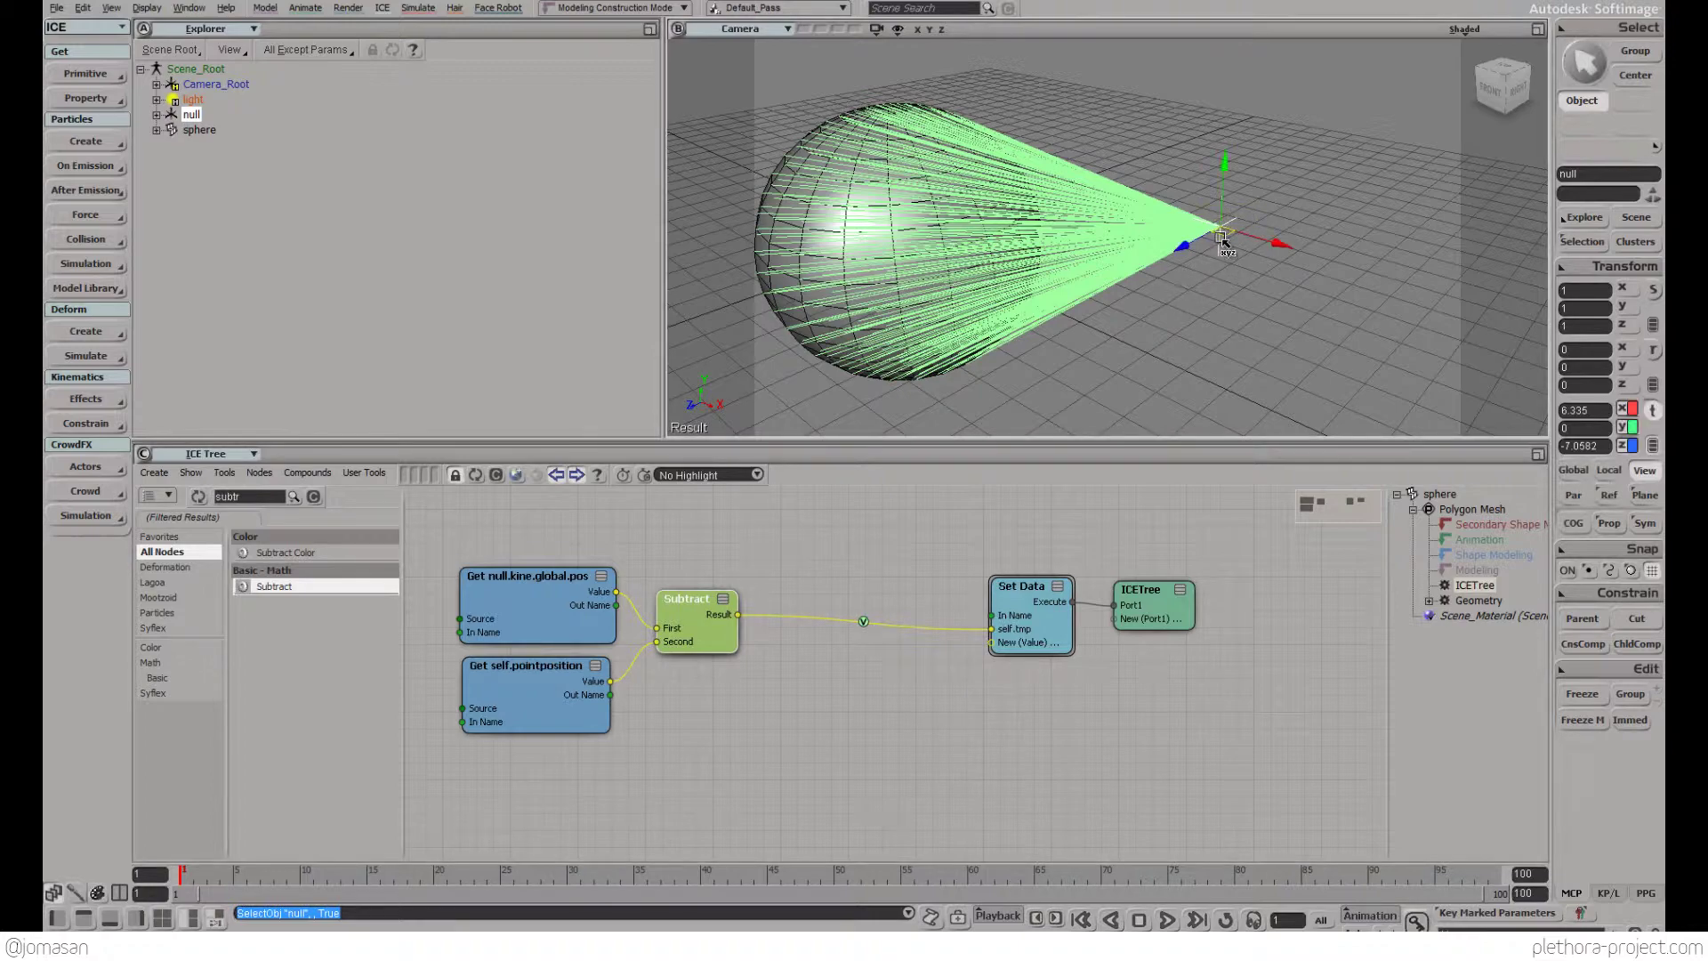
left_click_drag(1178, 300, 1262, 194)
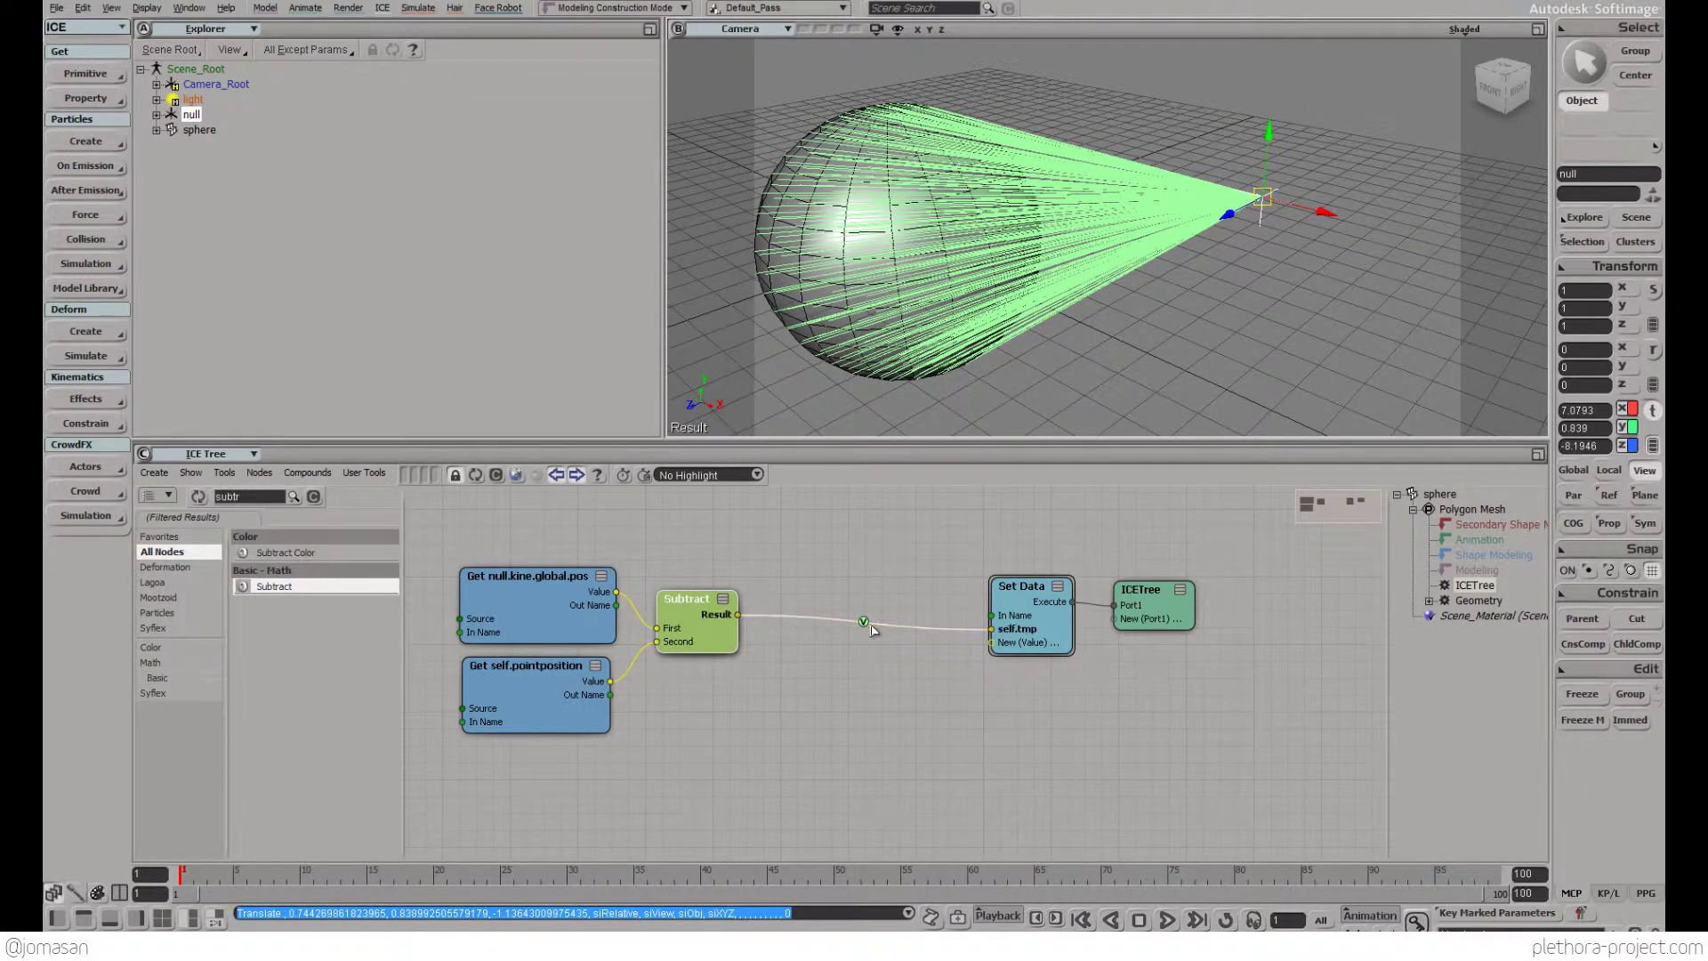
Disconnect the Subtract Result from self.tmp on Set Data and move the Subtract node higher in the graph
left_click_drag(939, 628, 920, 582)
left_click_drag(707, 635, 717, 571)
left_click(709, 673)
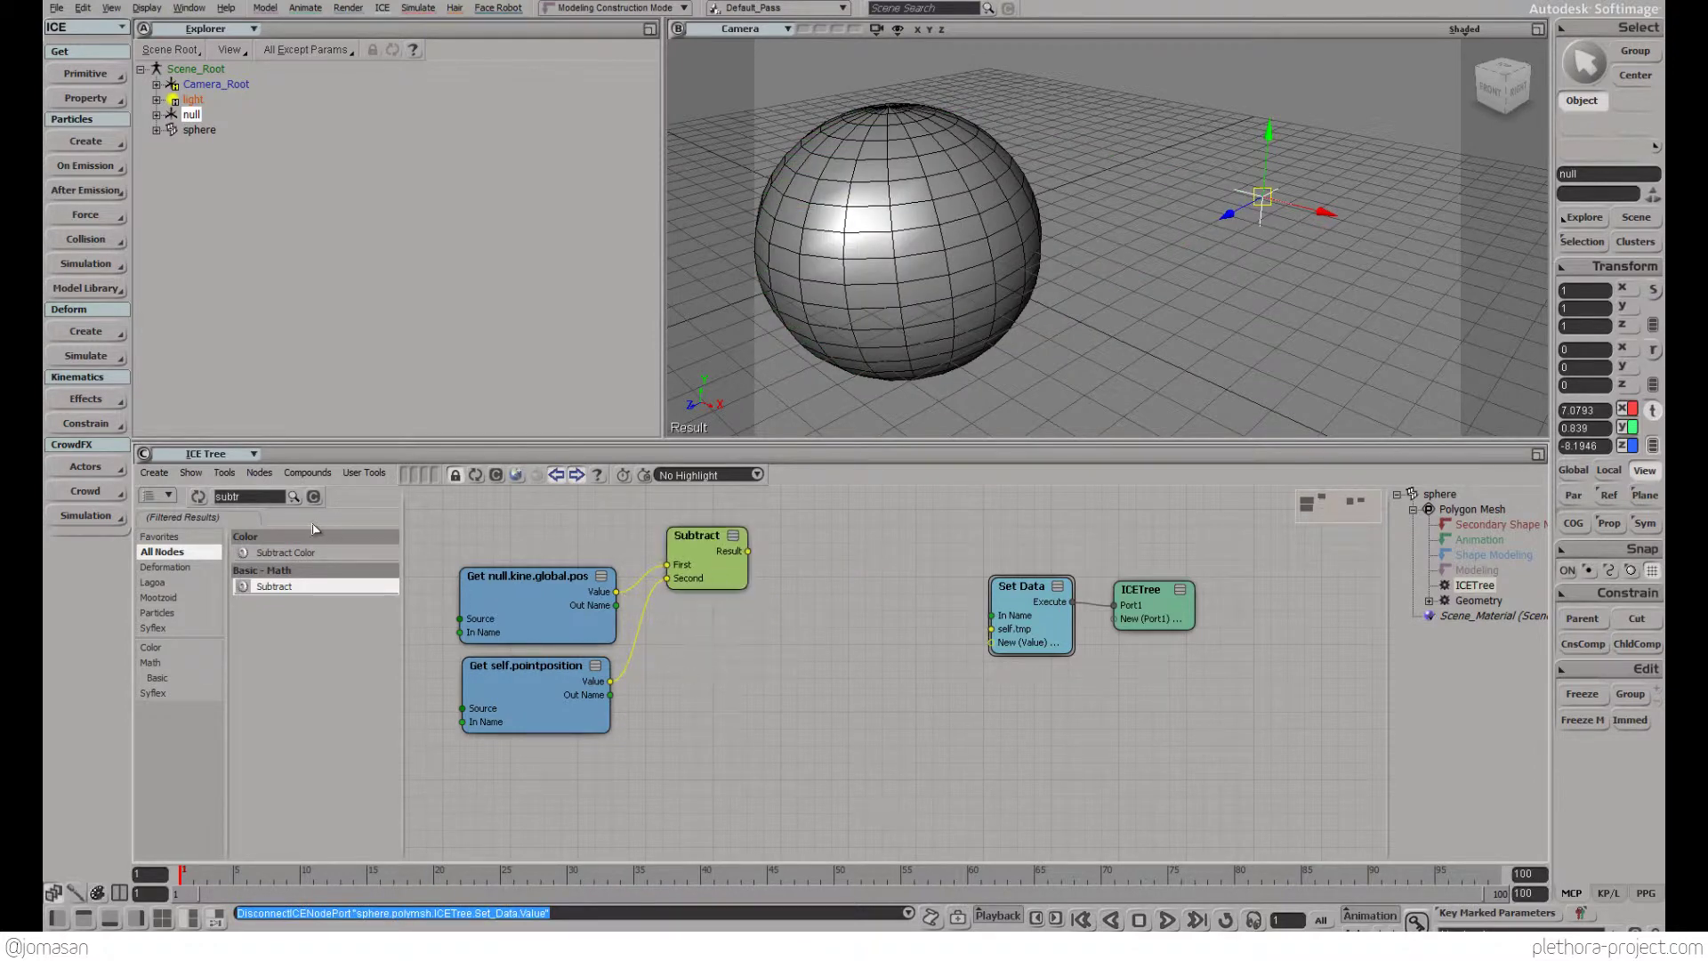
Add a Get Distance Between node below Subtract, with the null's position as First and the point position as Second
left_click(260, 500)
type("distance")
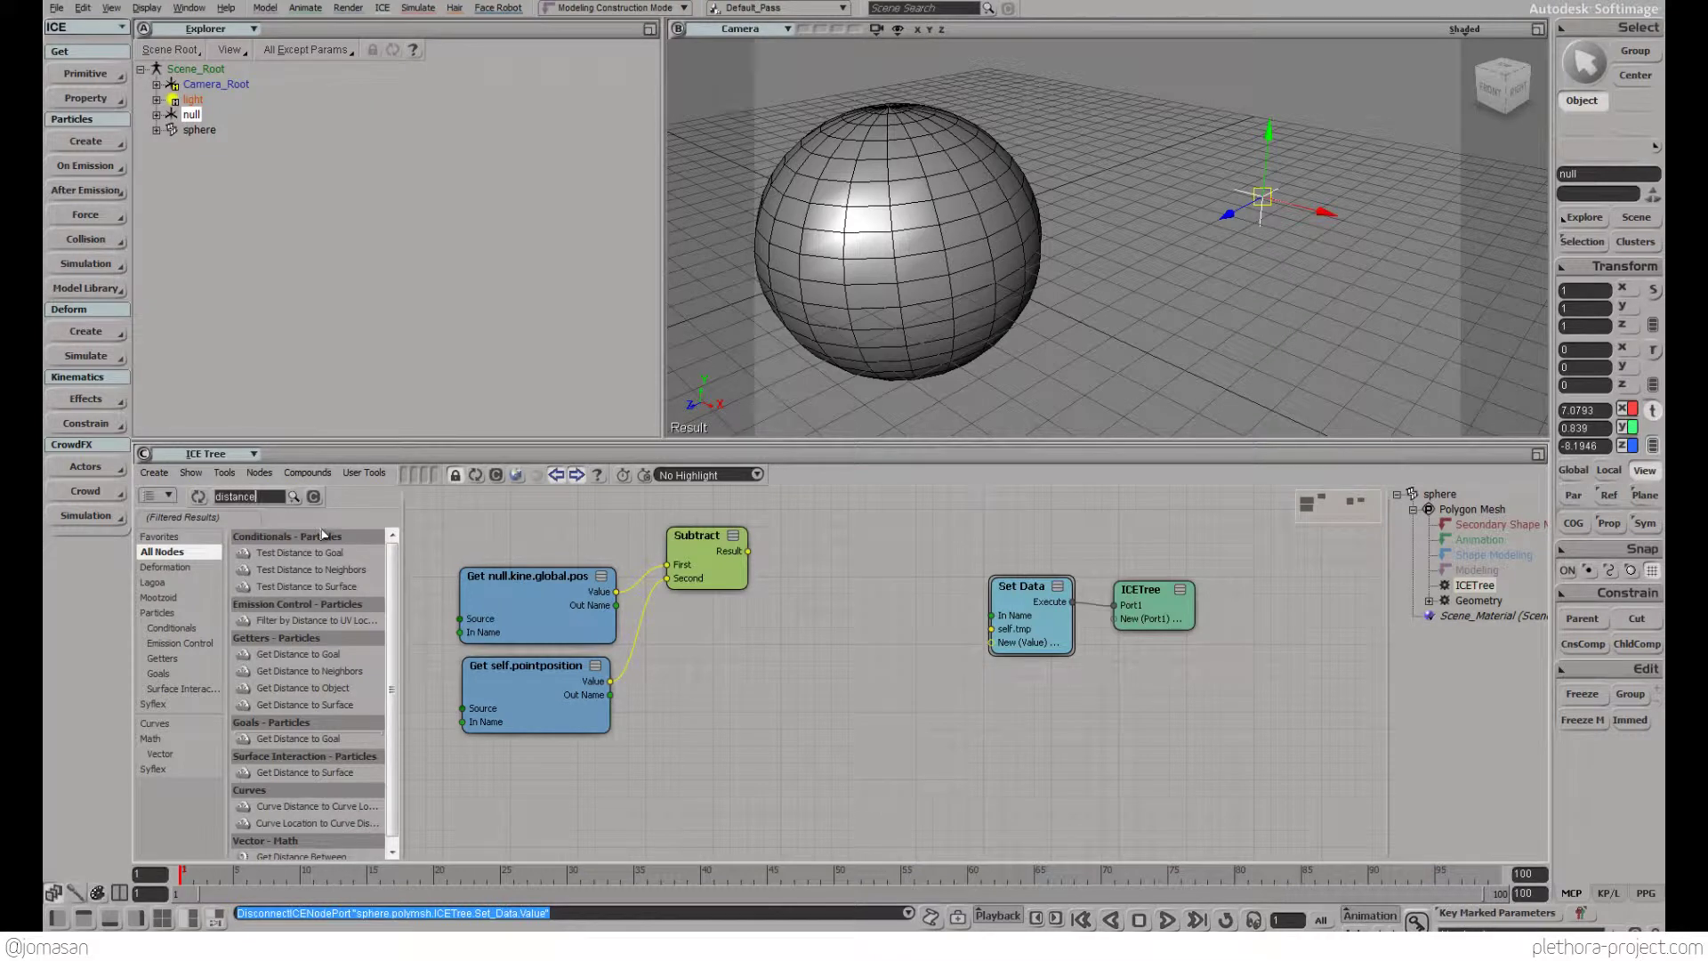
left_click_drag(294, 854, 676, 689)
left_click_drag(616, 593, 715, 717)
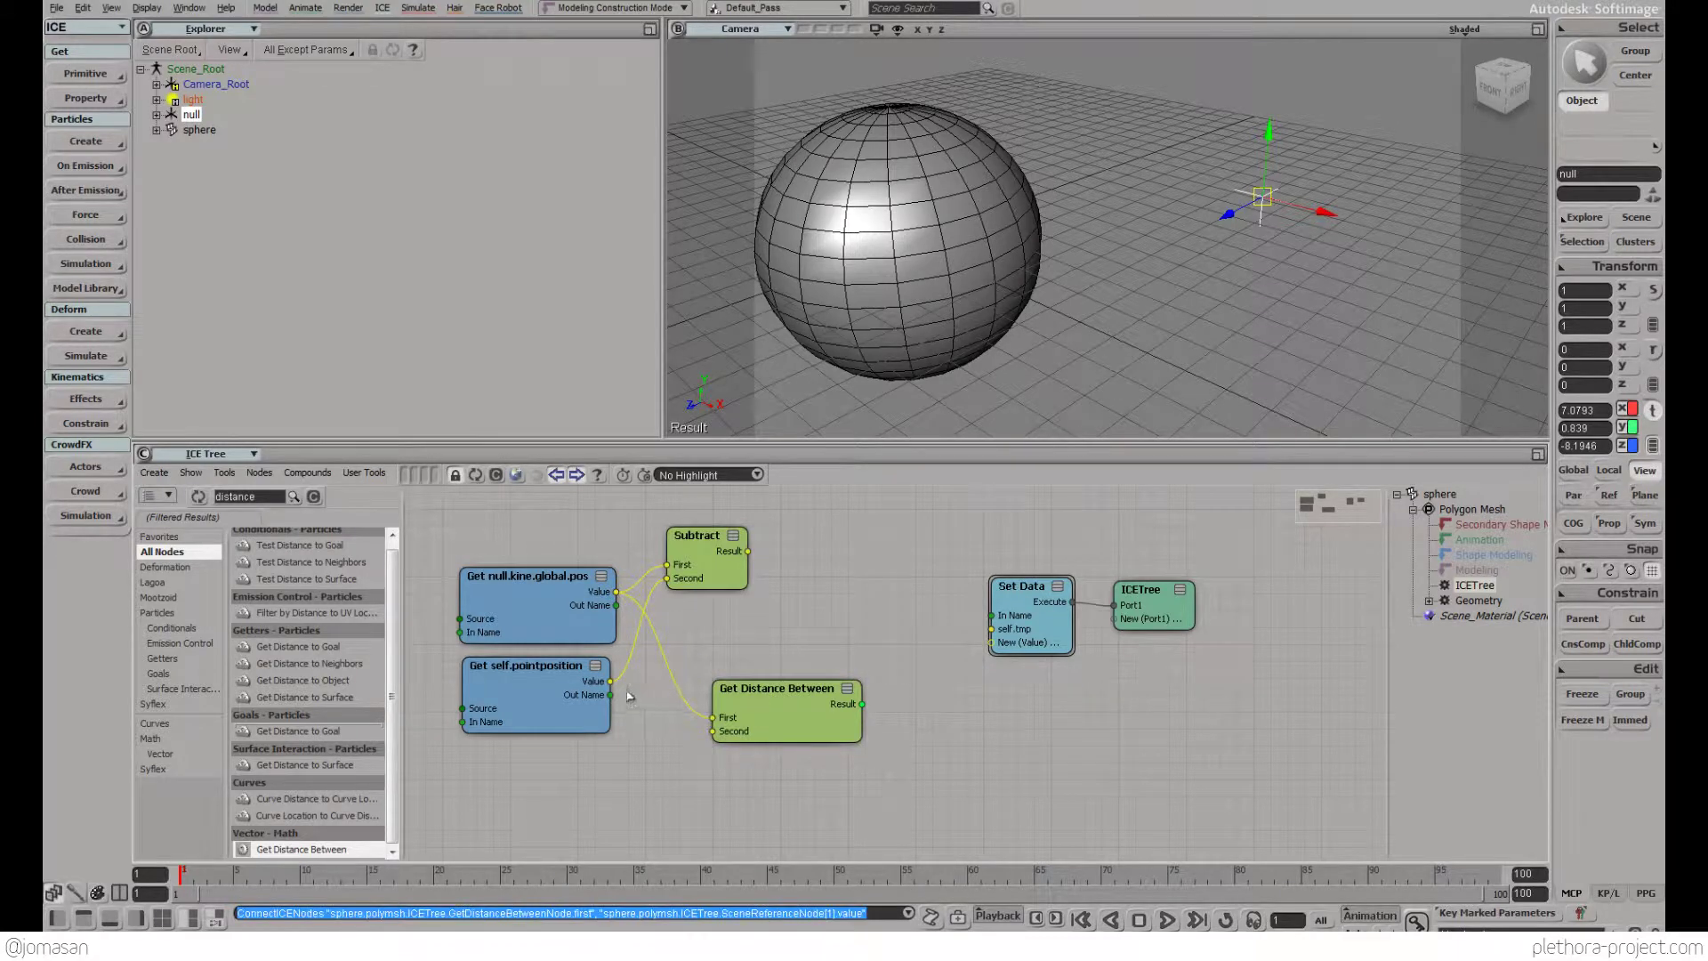
left_click_drag(610, 682, 714, 645)
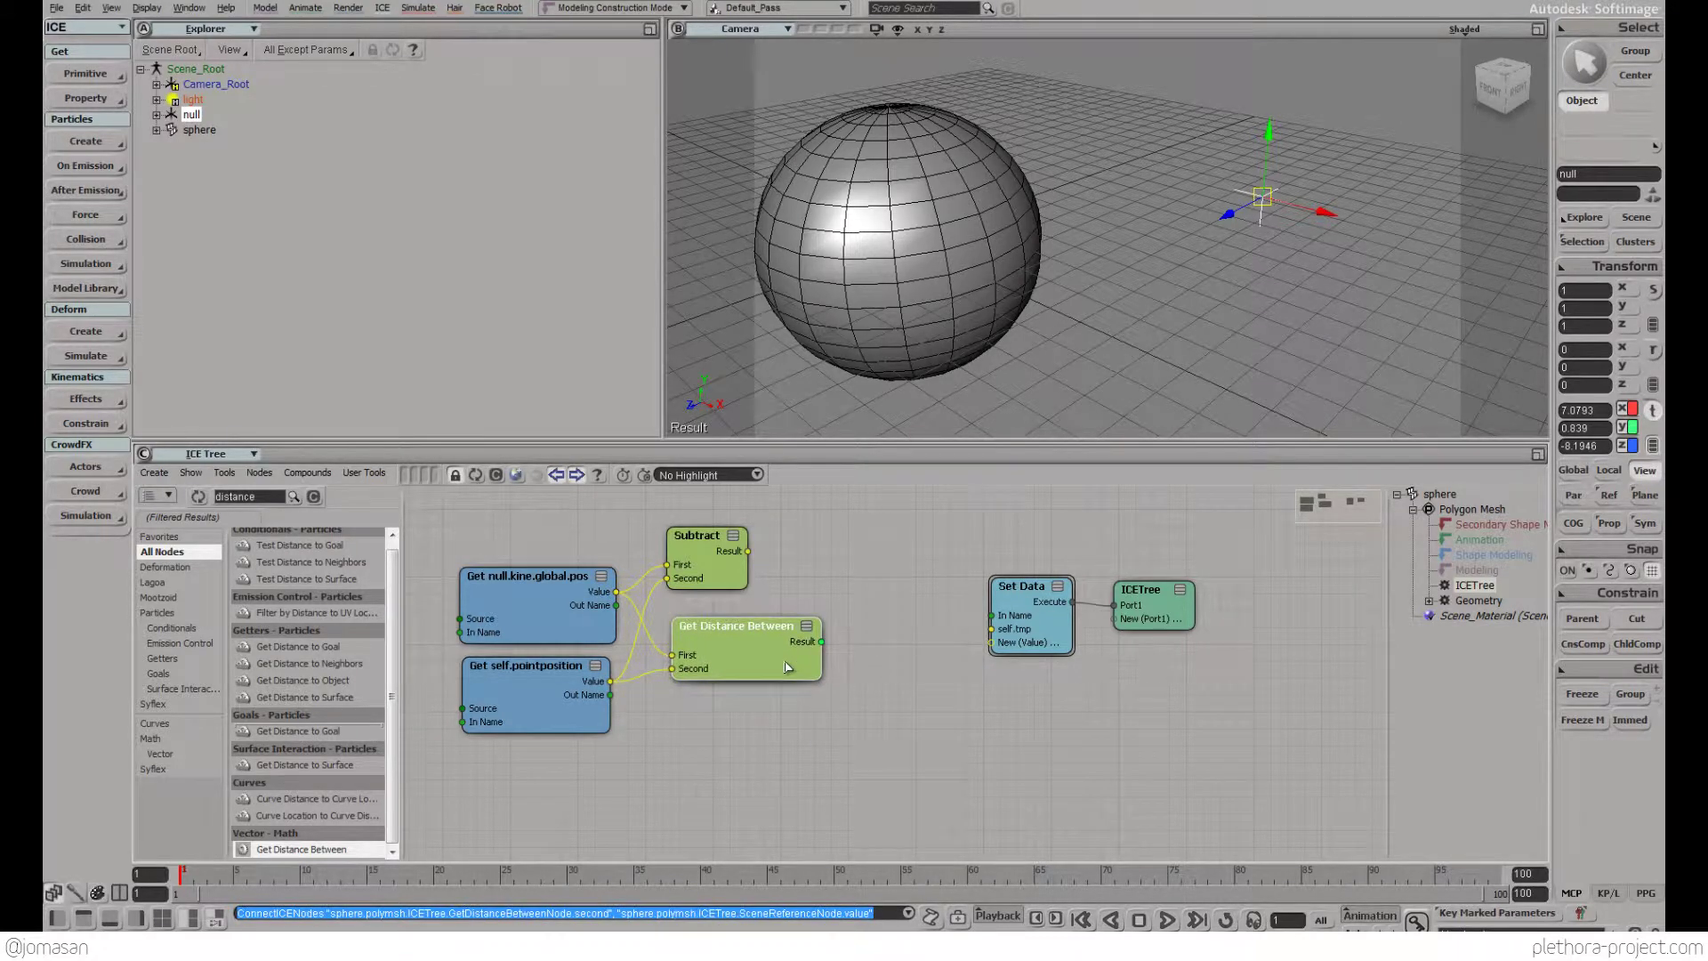
left_click_drag(797, 652, 803, 744)
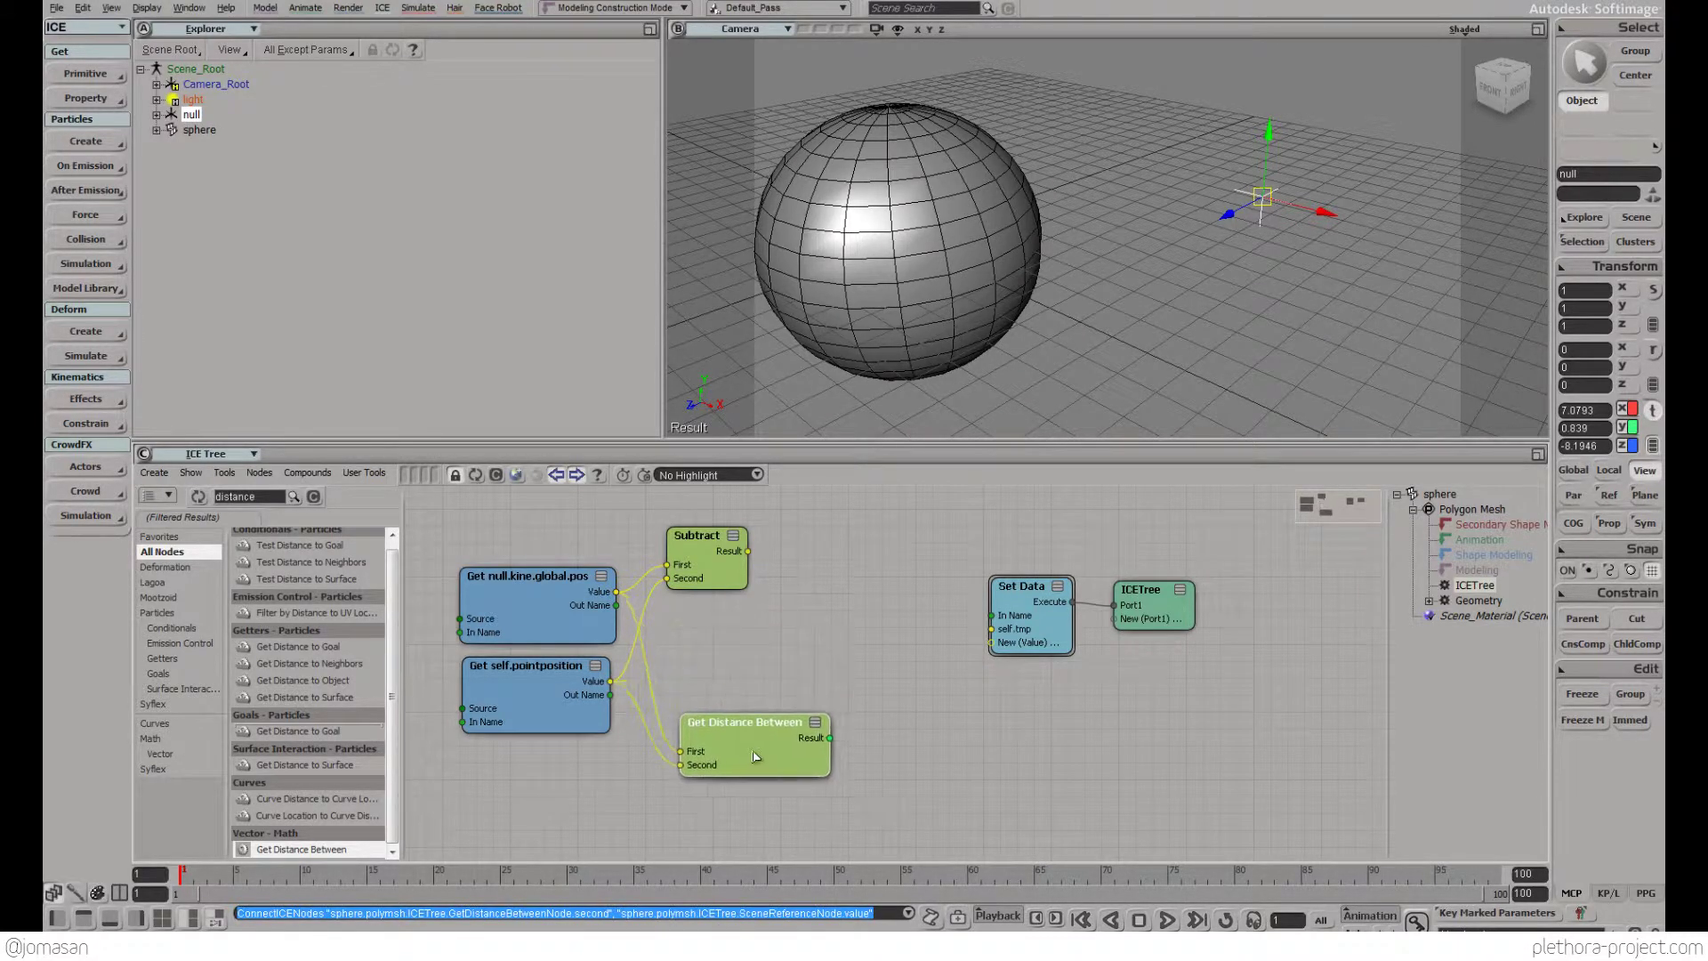
mouse_move(826, 668)
middle_mouse_down()
mouse_move(831, 618)
mouse_move(831, 641)
middle_mouse_up()
left_click_drag(762, 727, 754, 701)
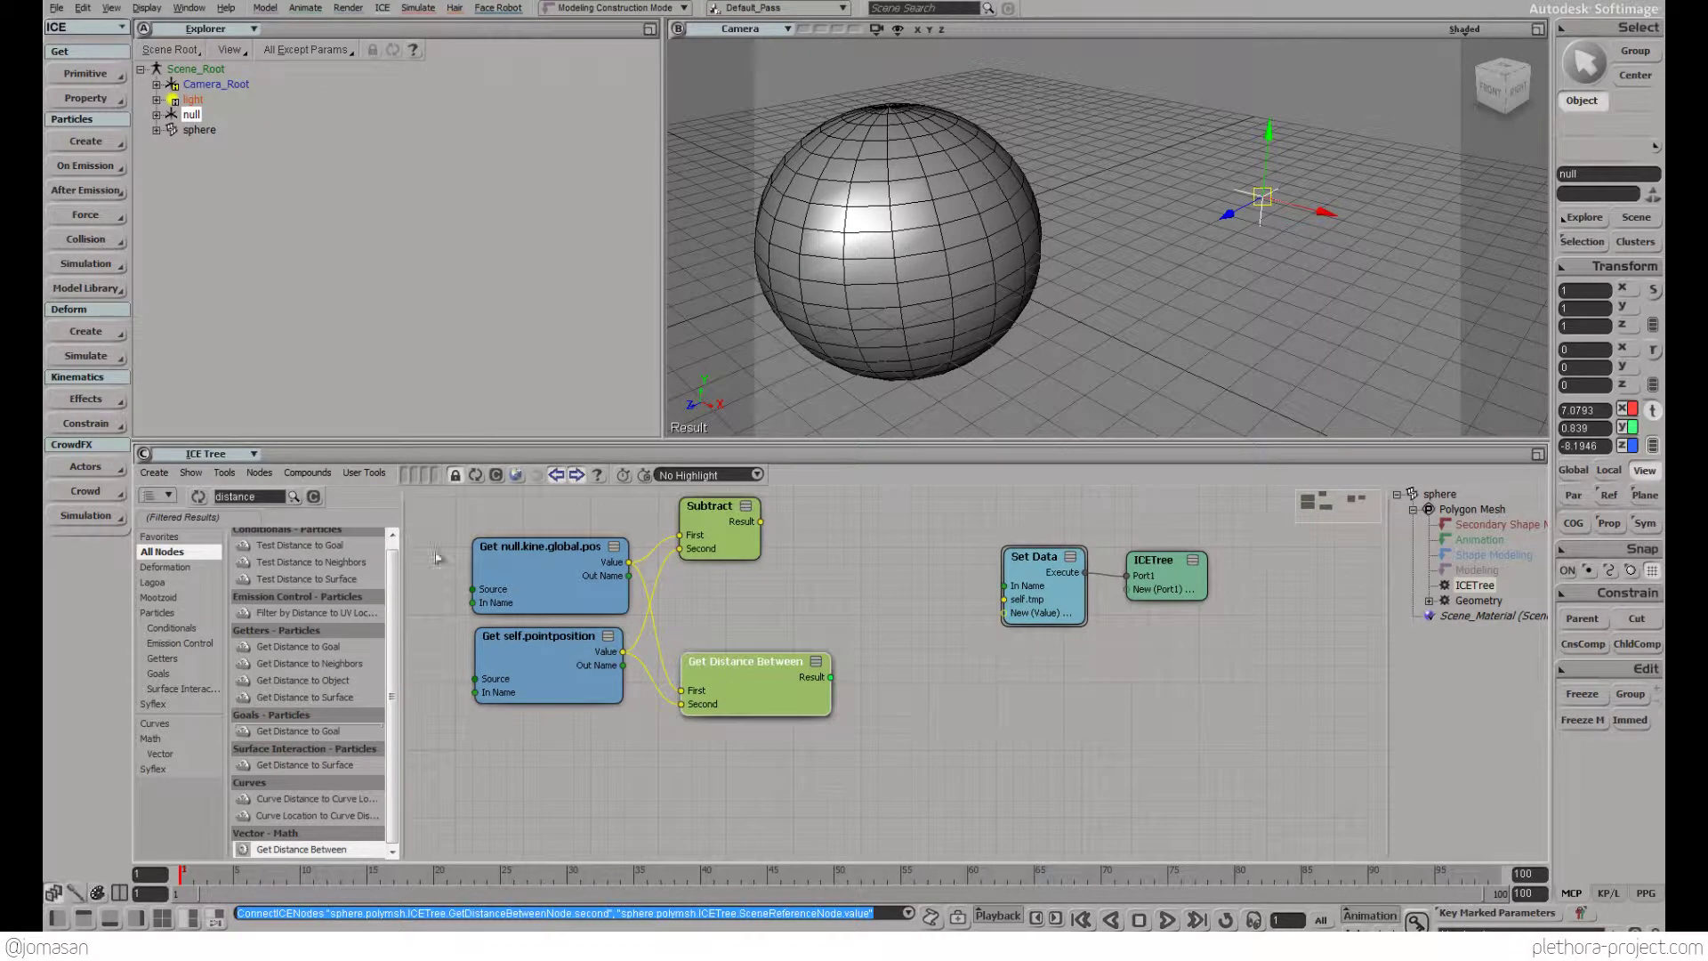
Add an If node and a Less Than node, feeding the distance into Less Than's First and its Result into the If Condition
double_click(258, 499)
type("if")
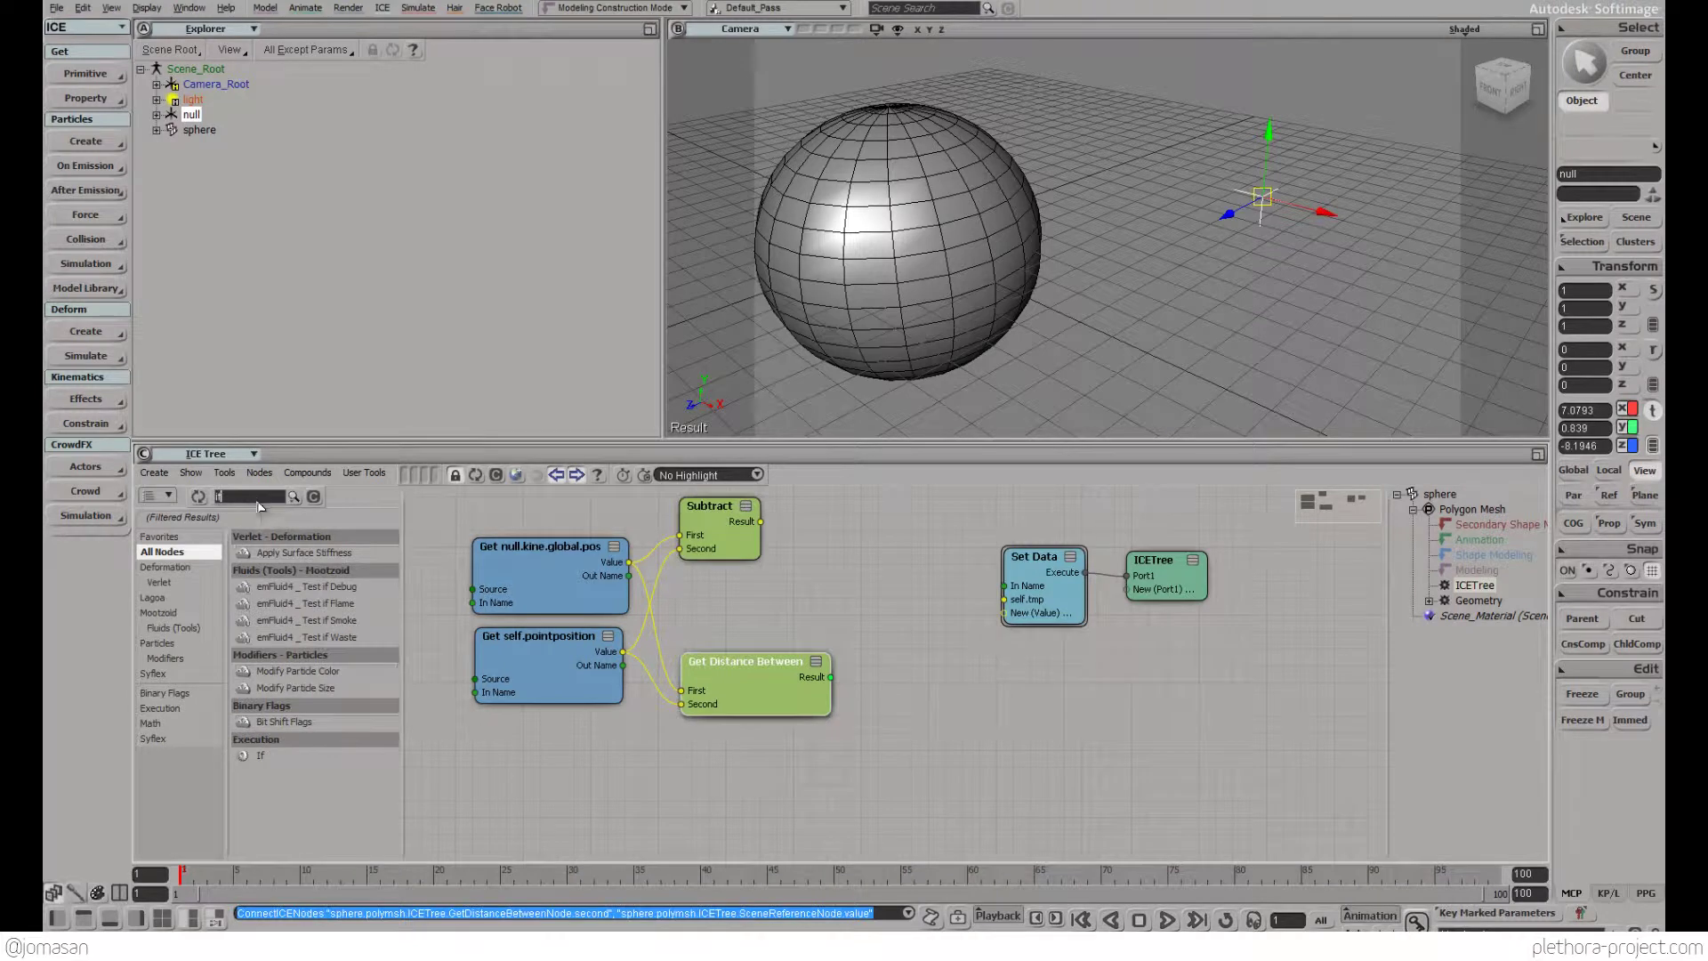
left_click_drag(283, 765, 921, 676)
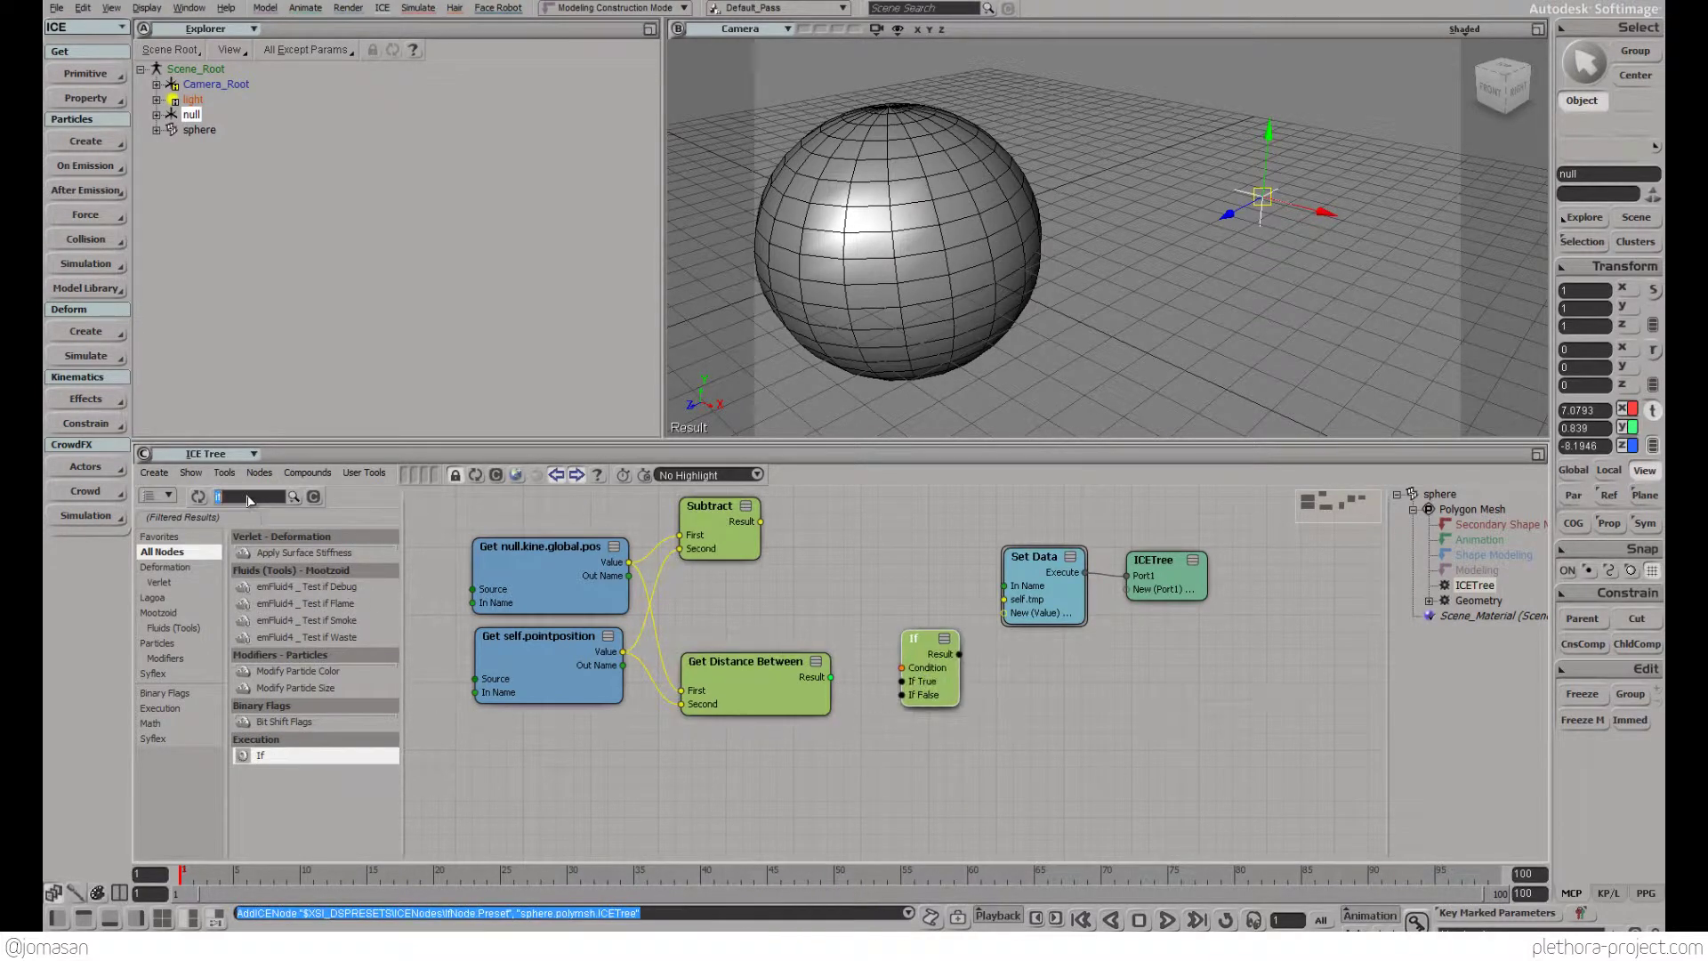
type("<")
left_click_drag(284, 552, 893, 773)
left_click_drag(902, 755, 903, 668)
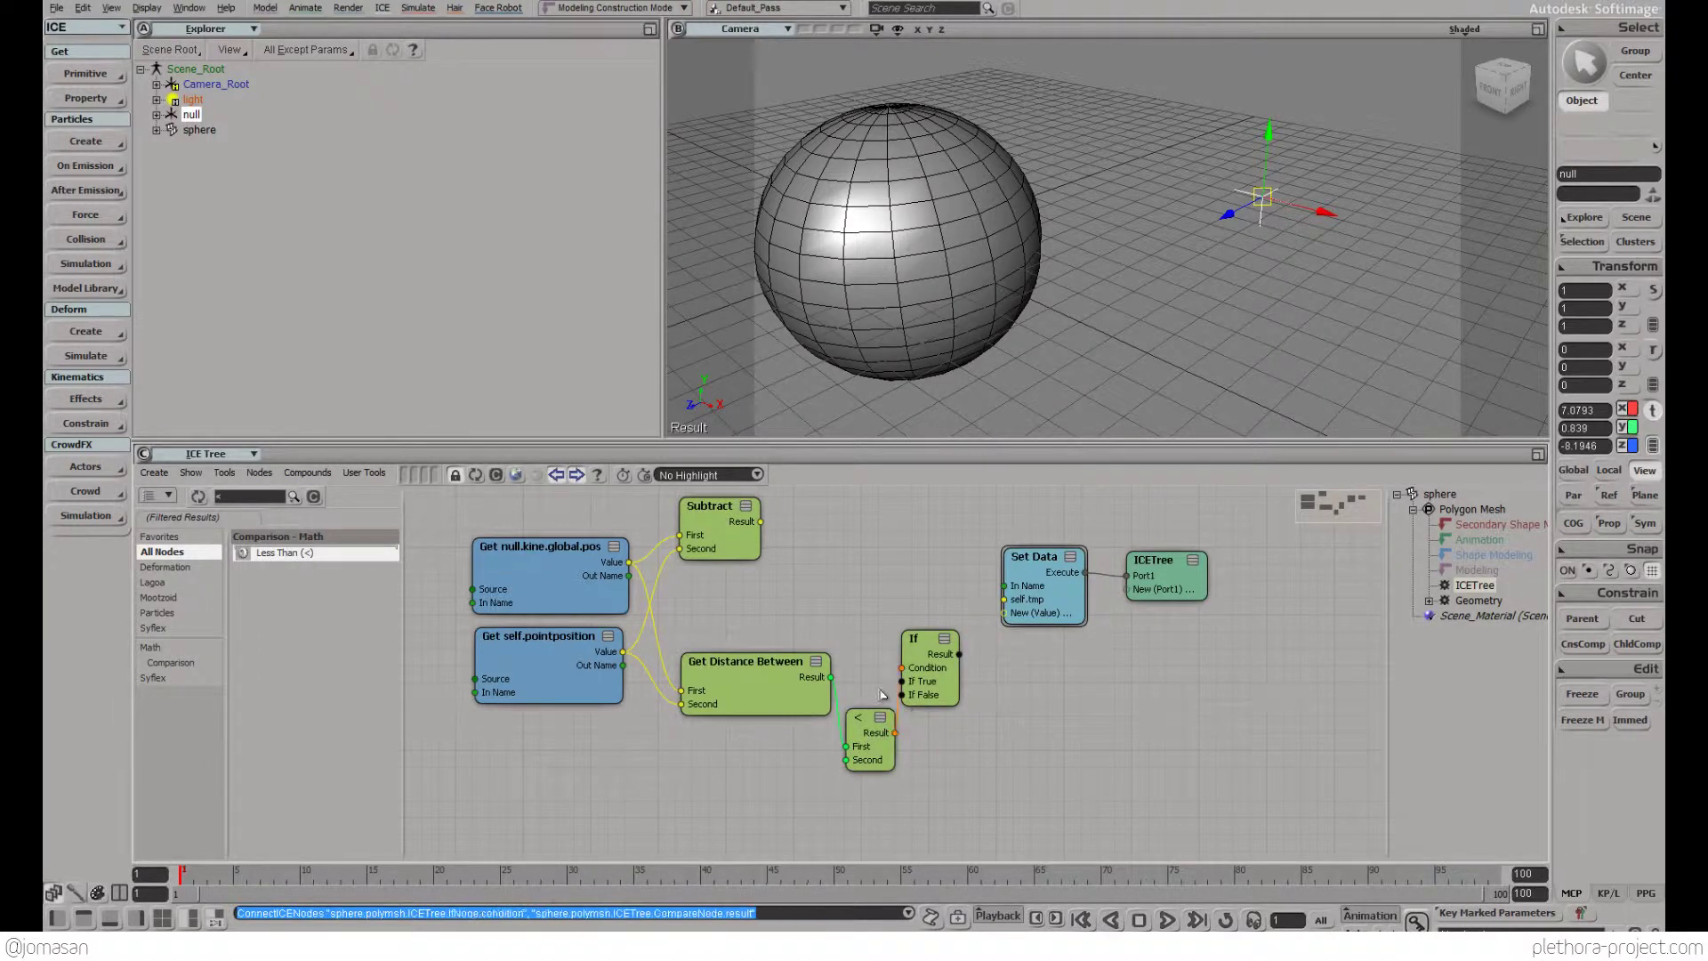
Add a Scalar node below Get Distance Between and connect its Result to the Less Than node's Second input
type("scala")
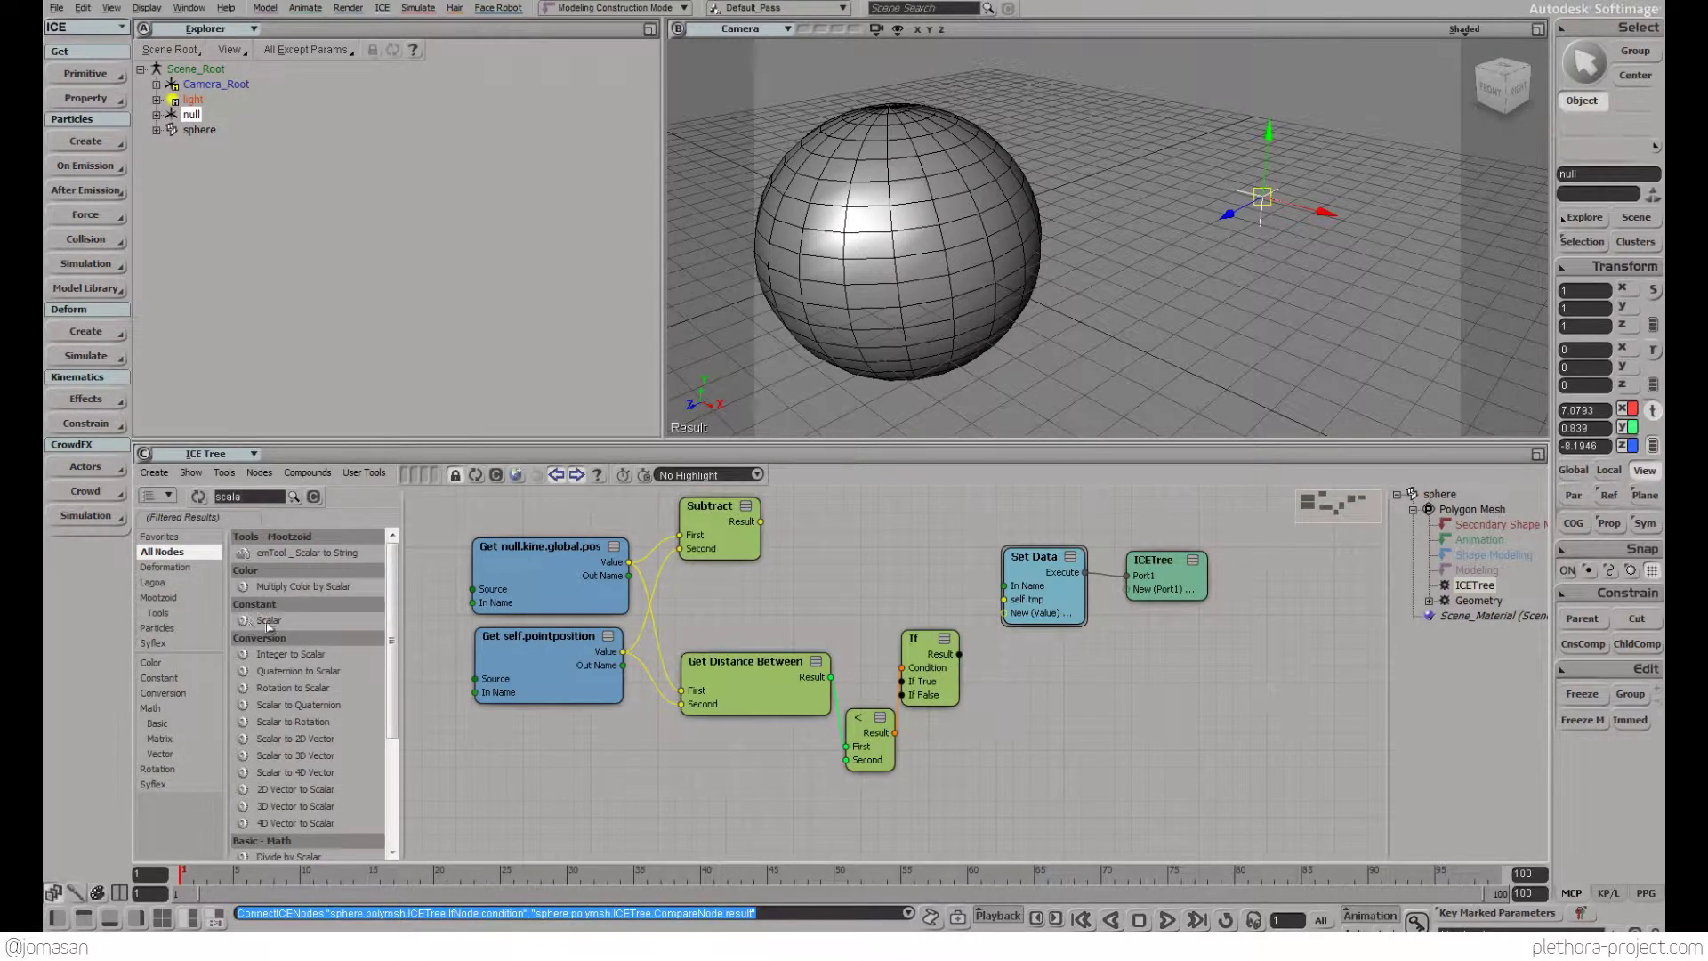
left_click_drag(268, 622, 725, 768)
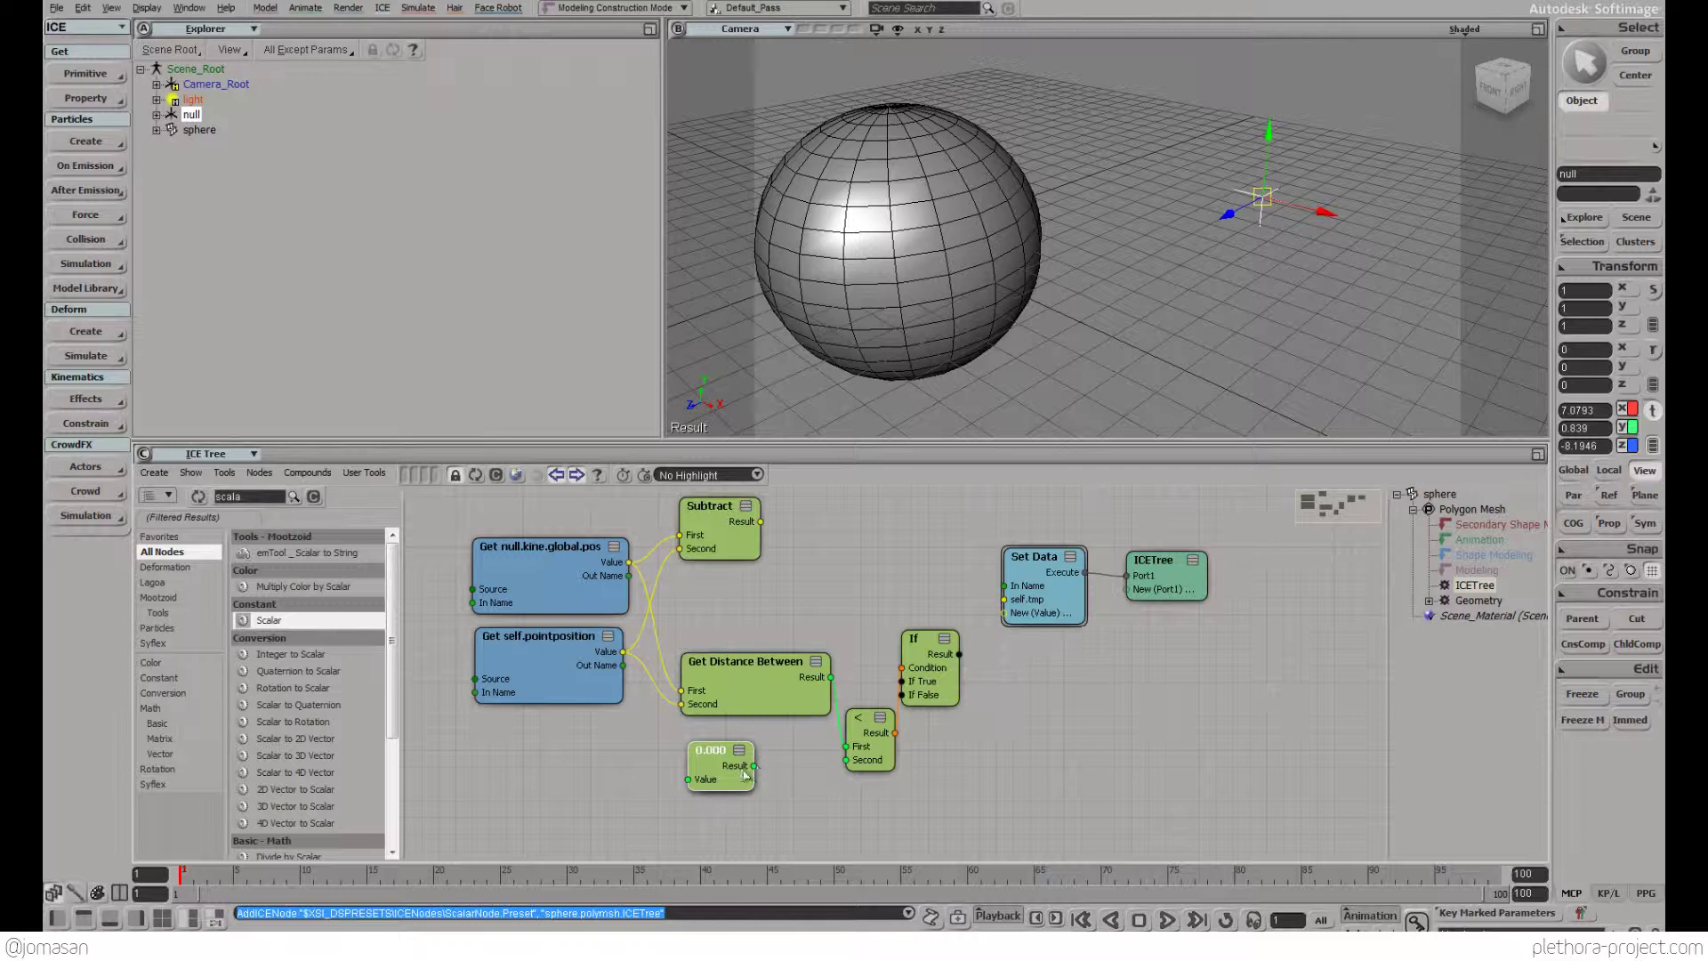
double_click(729, 776)
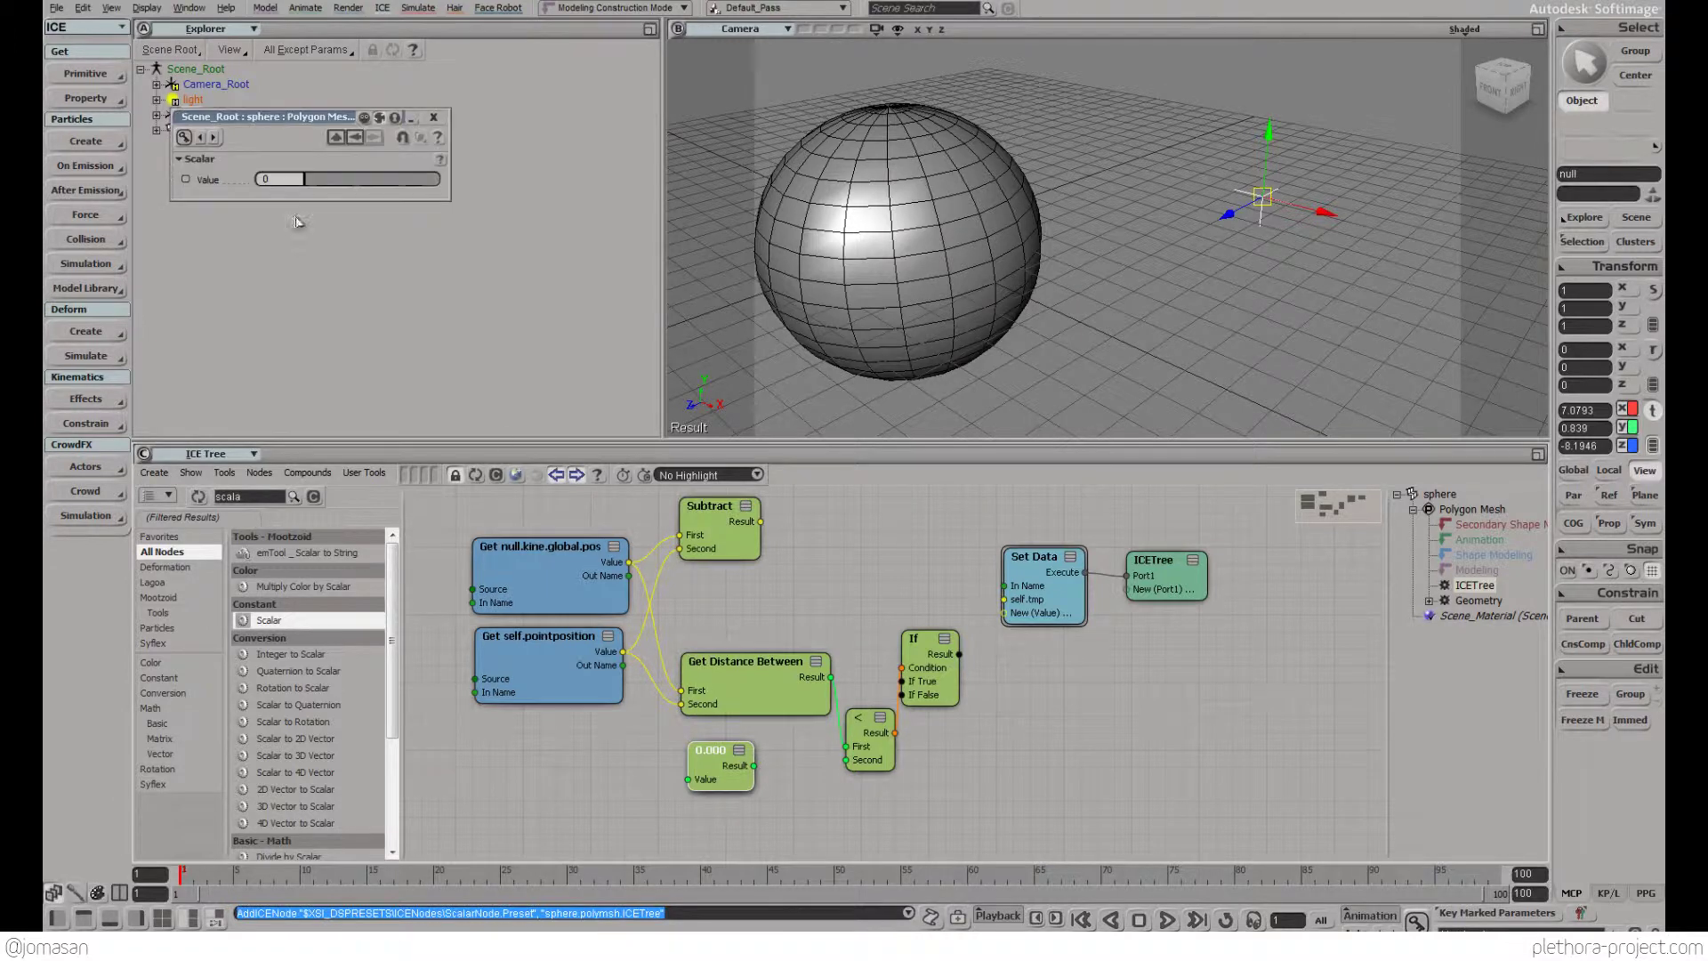
left_click(433, 117)
left_click_drag(754, 767, 864, 734)
left_click_drag(926, 672, 939, 678)
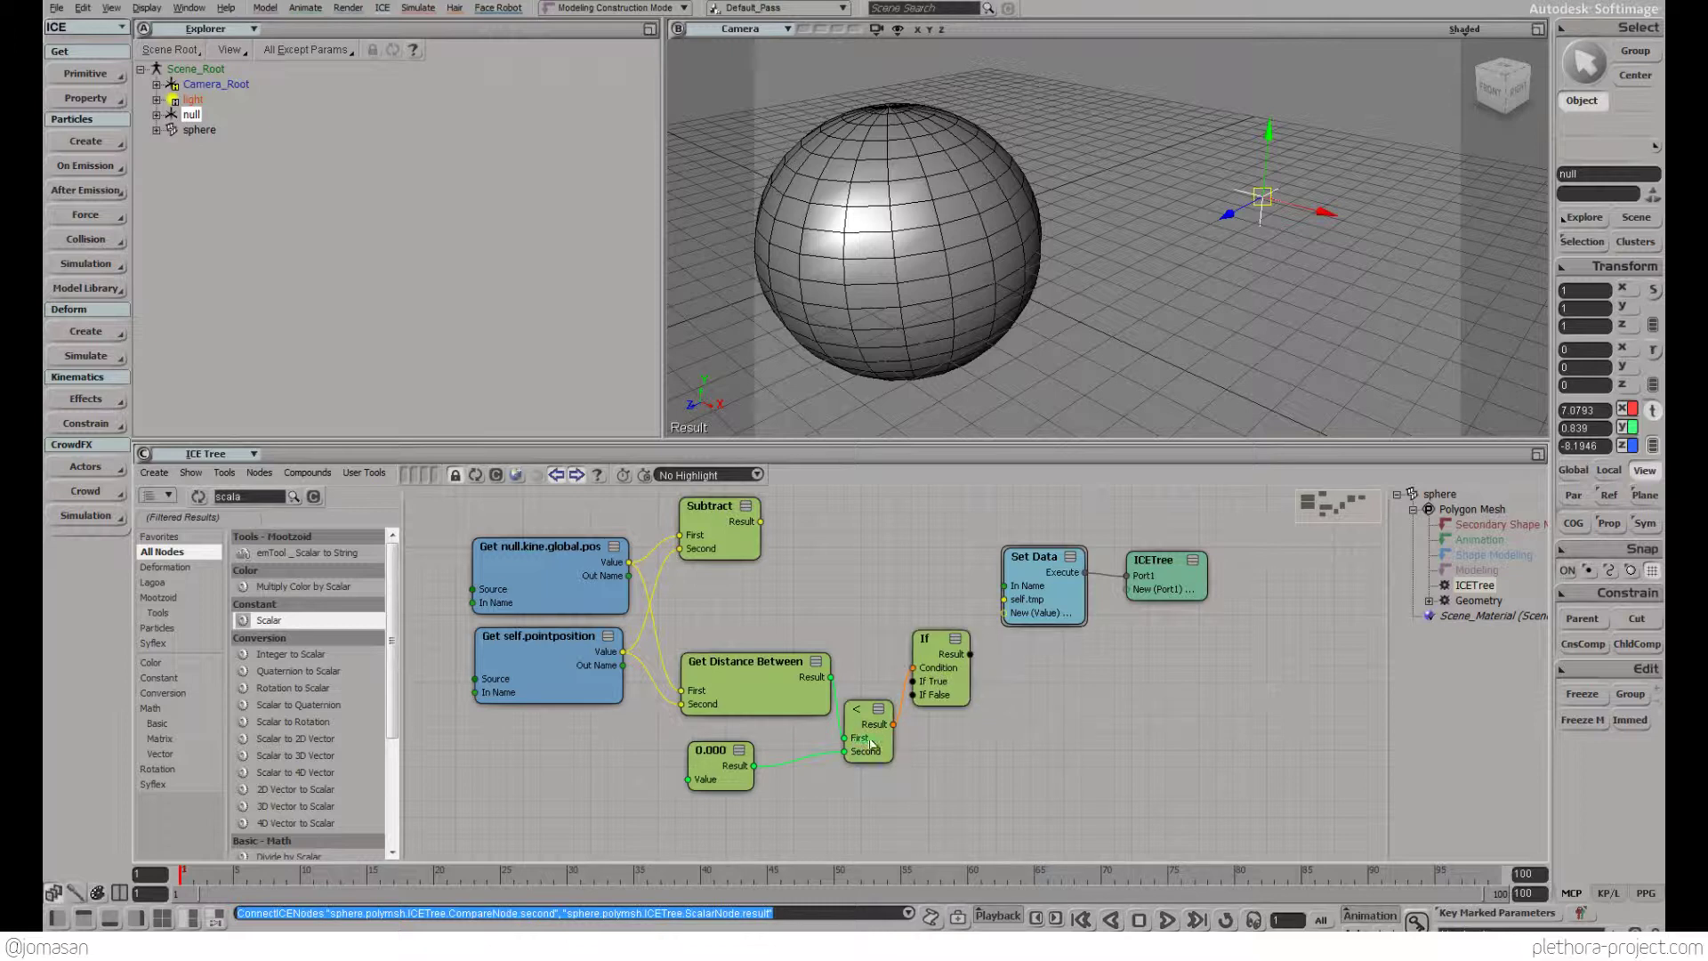
left_click_drag(869, 744, 921, 696)
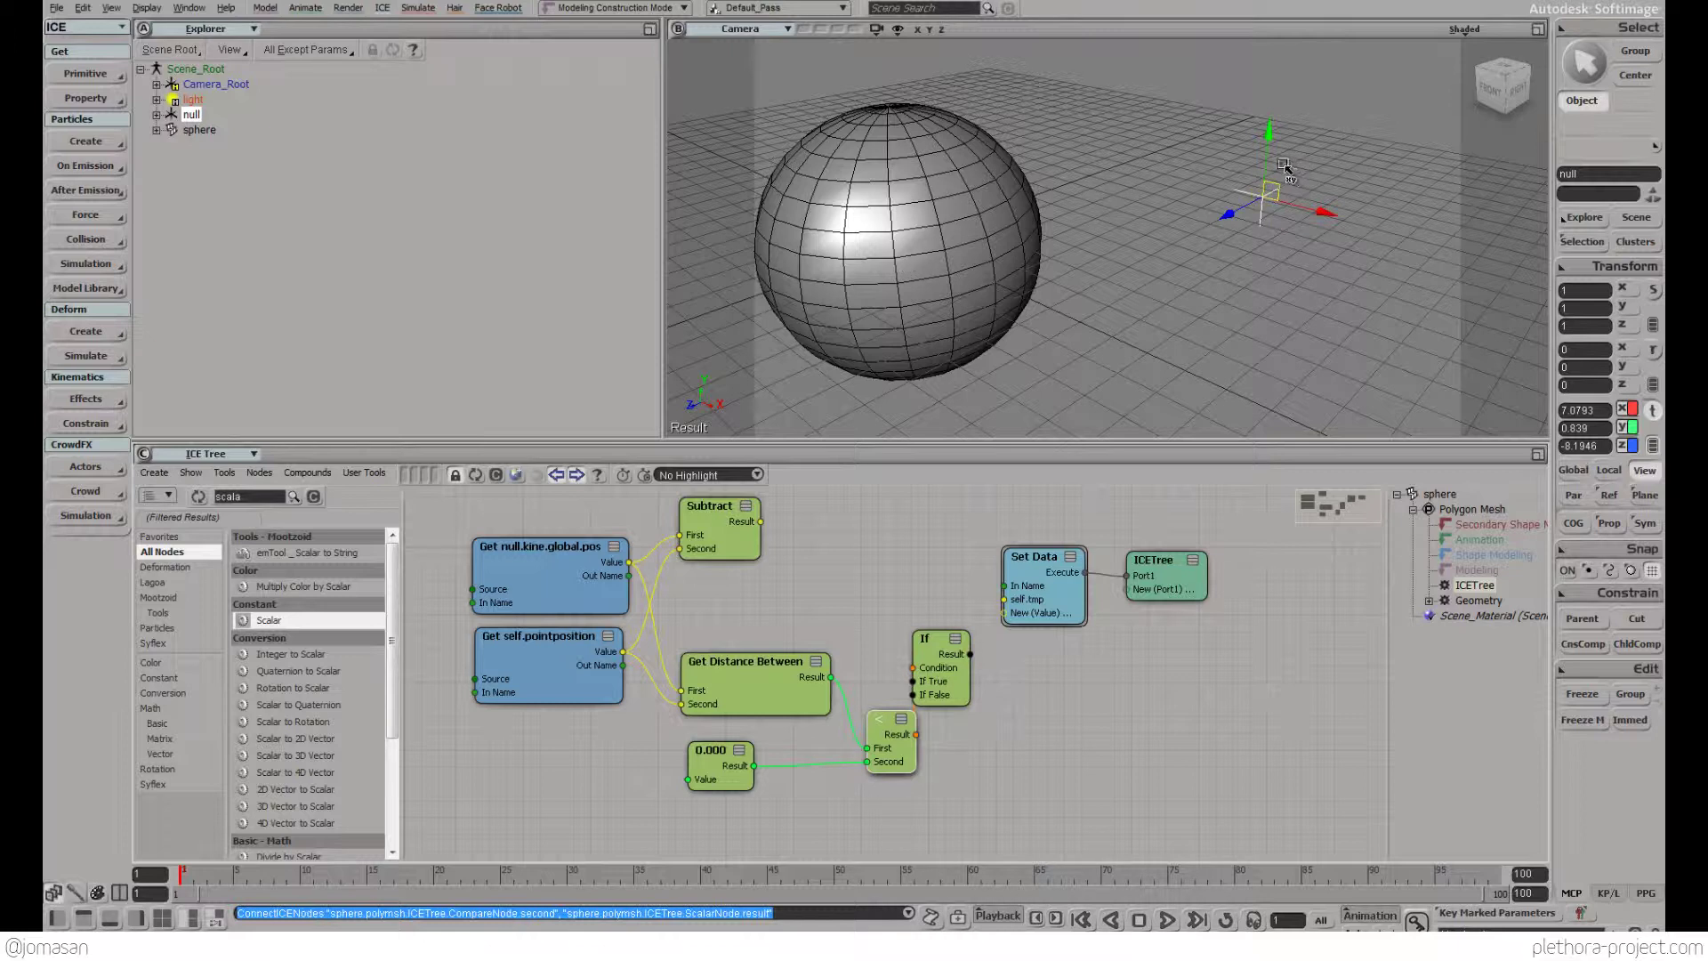
Set the Scalar node's value to about 1.635 and move the If node clear of the Less Than node
double_click(716, 756)
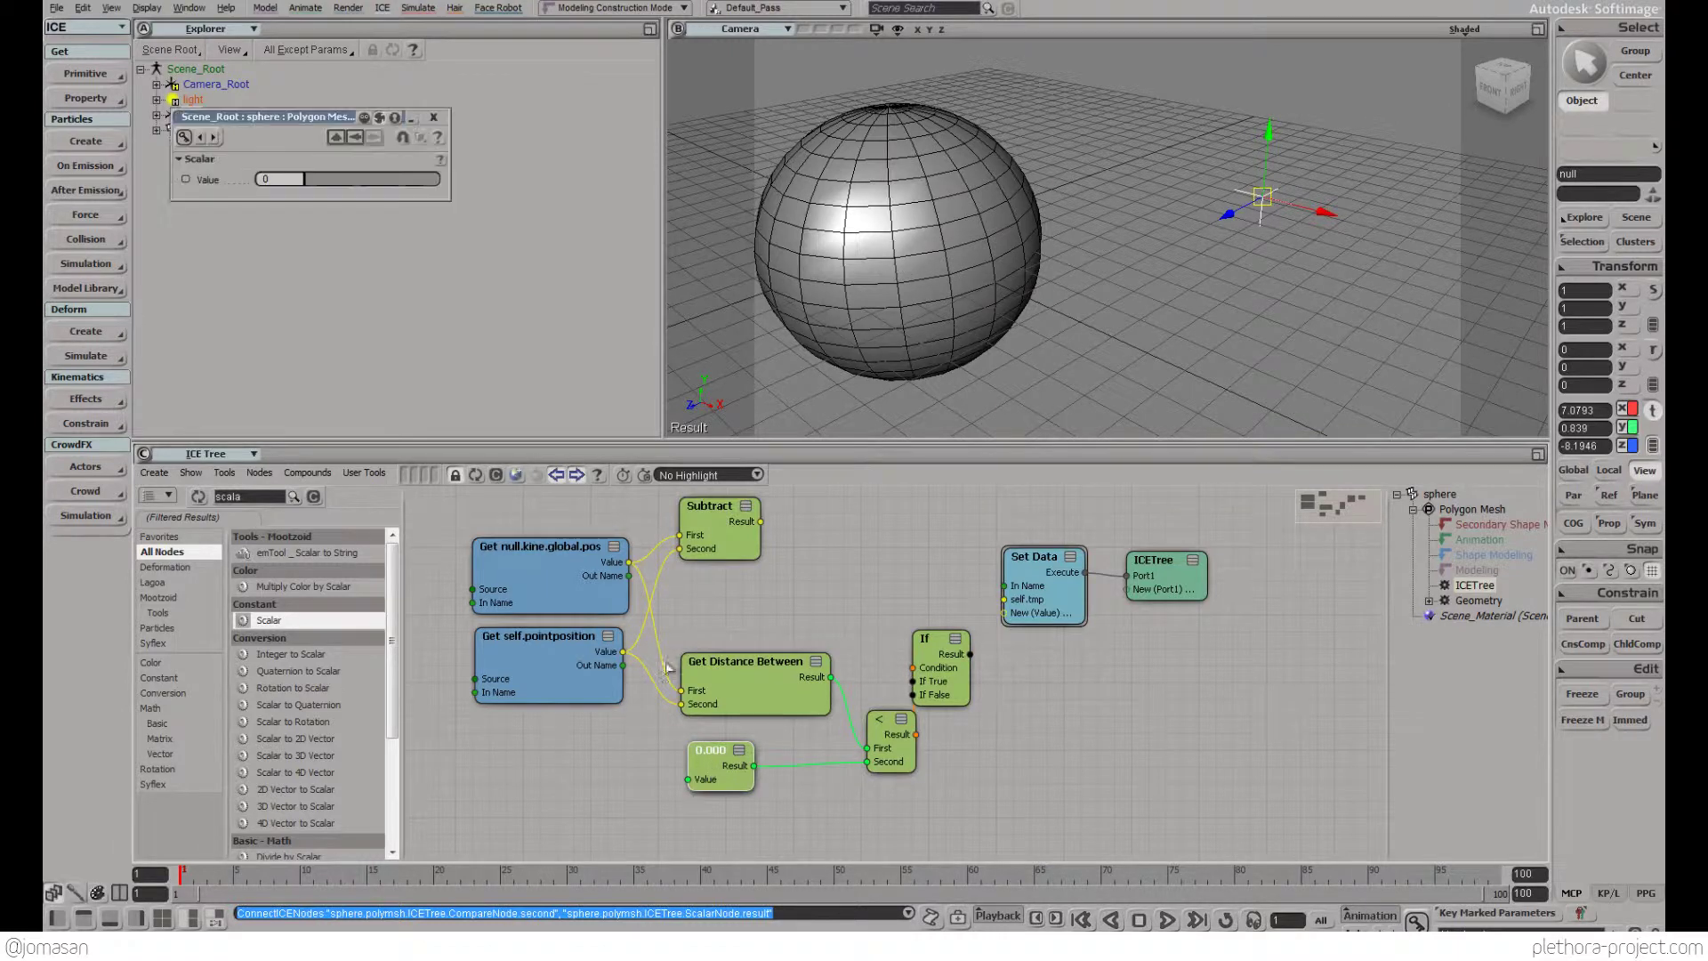
left_click_drag(324, 180, 328, 179)
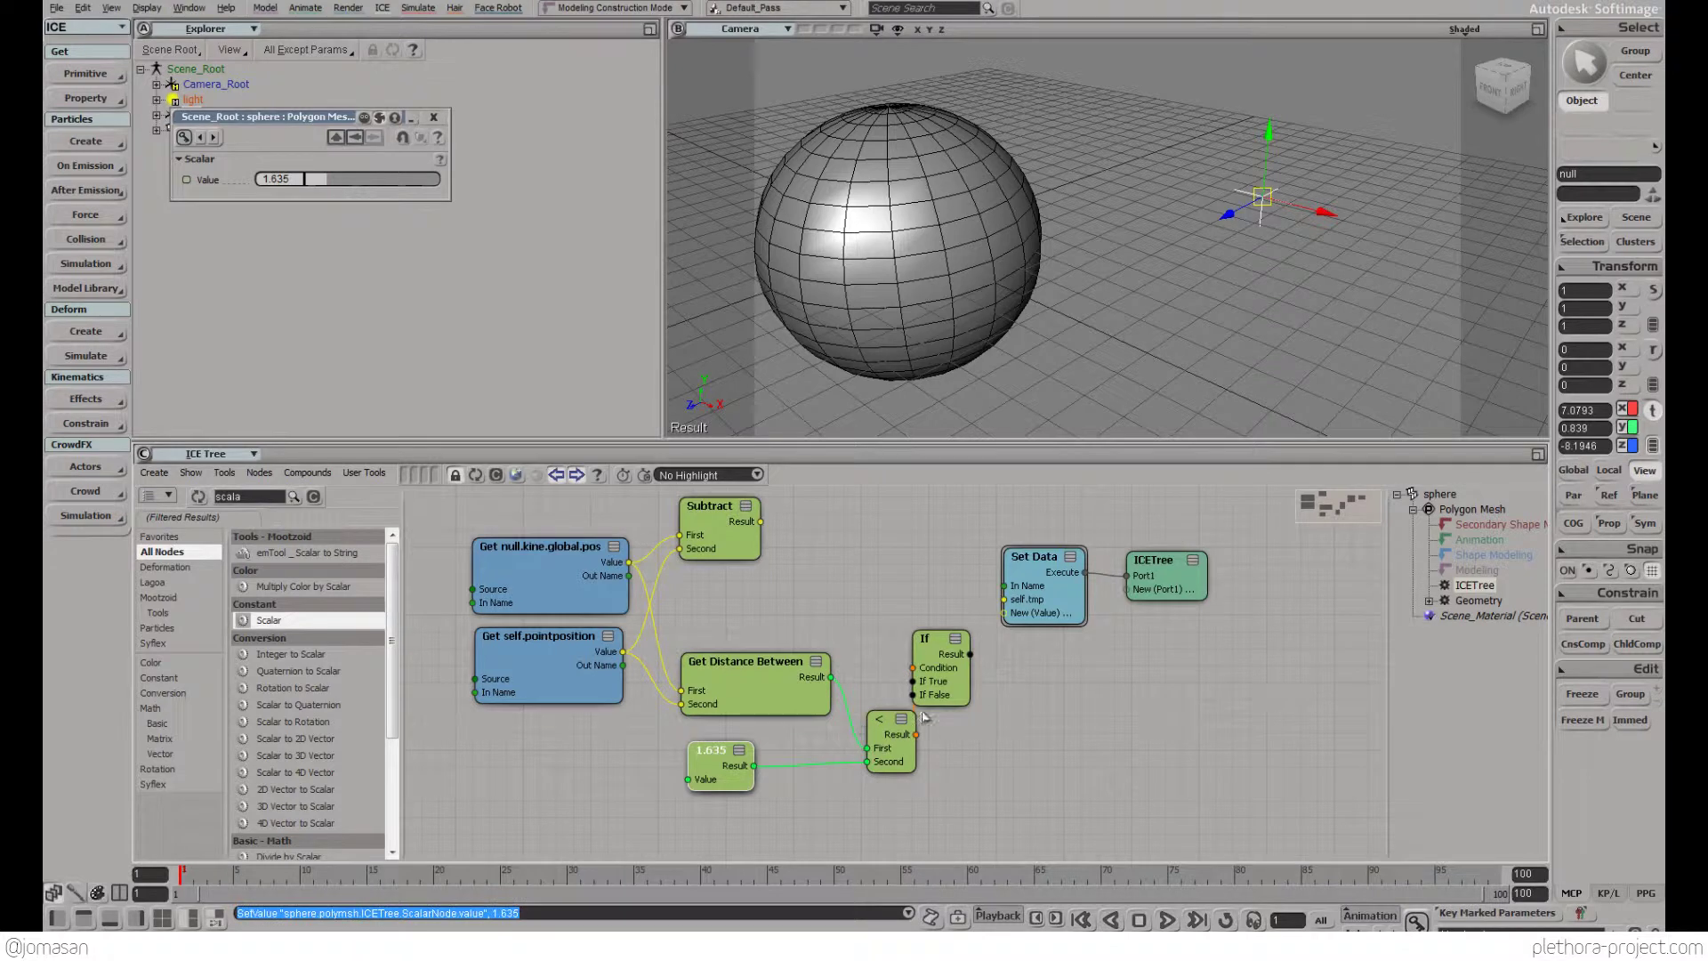
left_click_drag(952, 694, 987, 708)
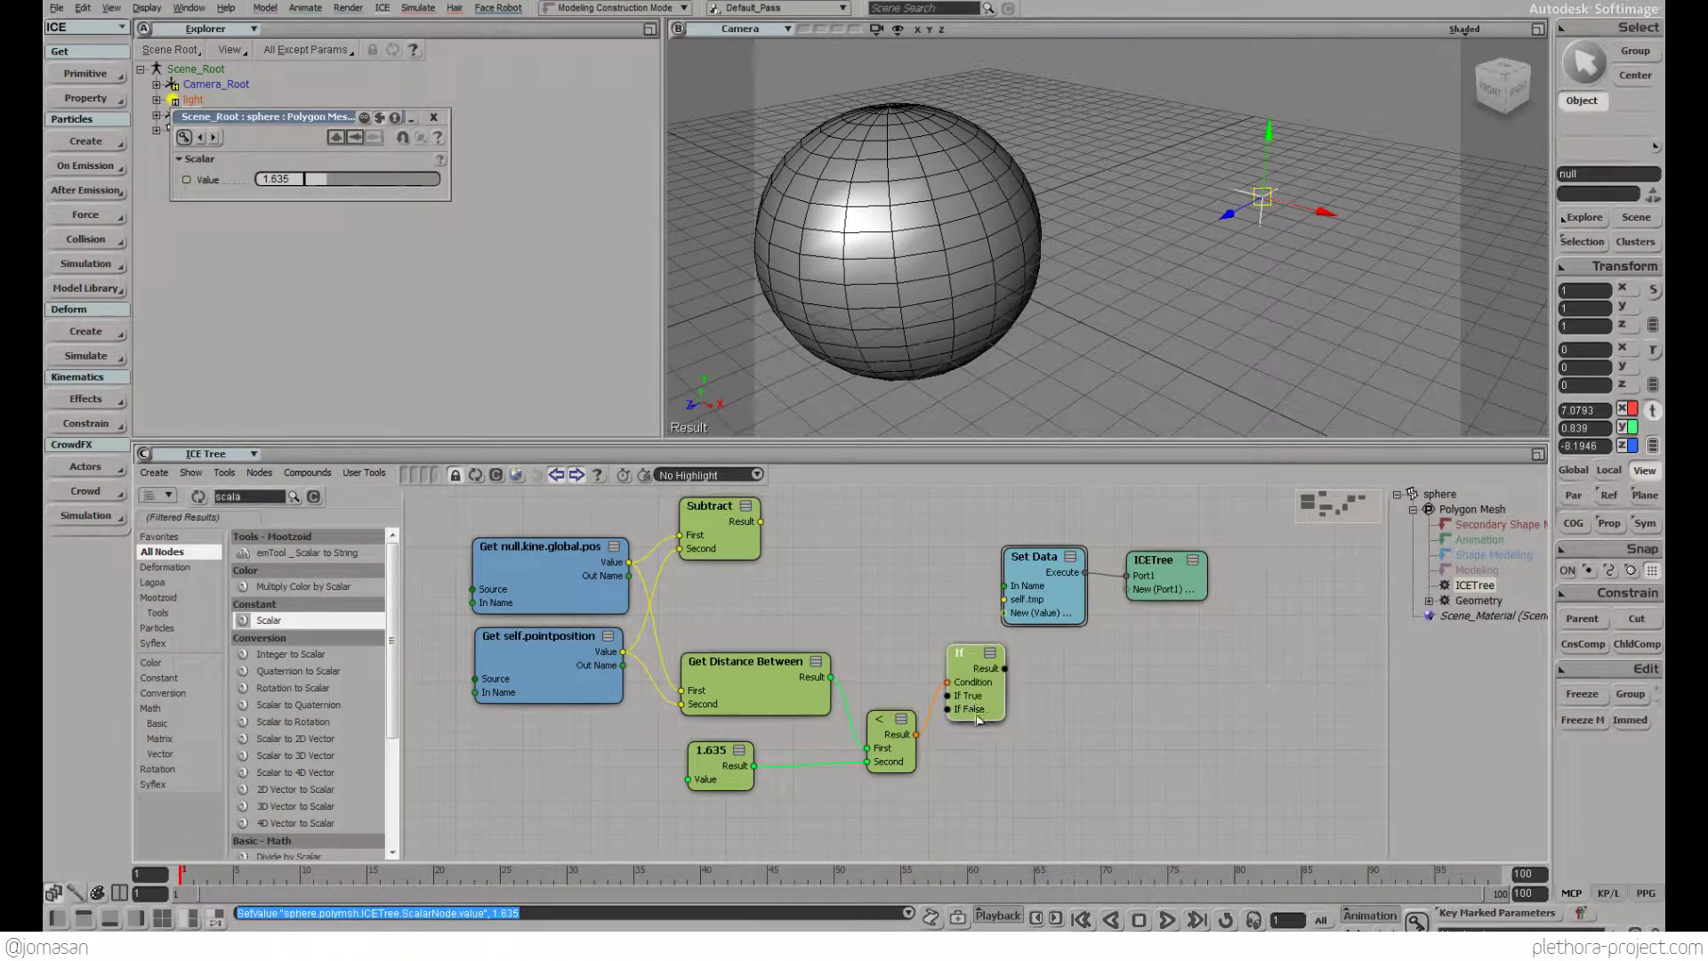
Add a second Set Data node below the Less Than node and connect its Execute output to If True
left_click_drag(1052, 599, 1115, 531)
key("s")
double_click(266, 501)
type("s")
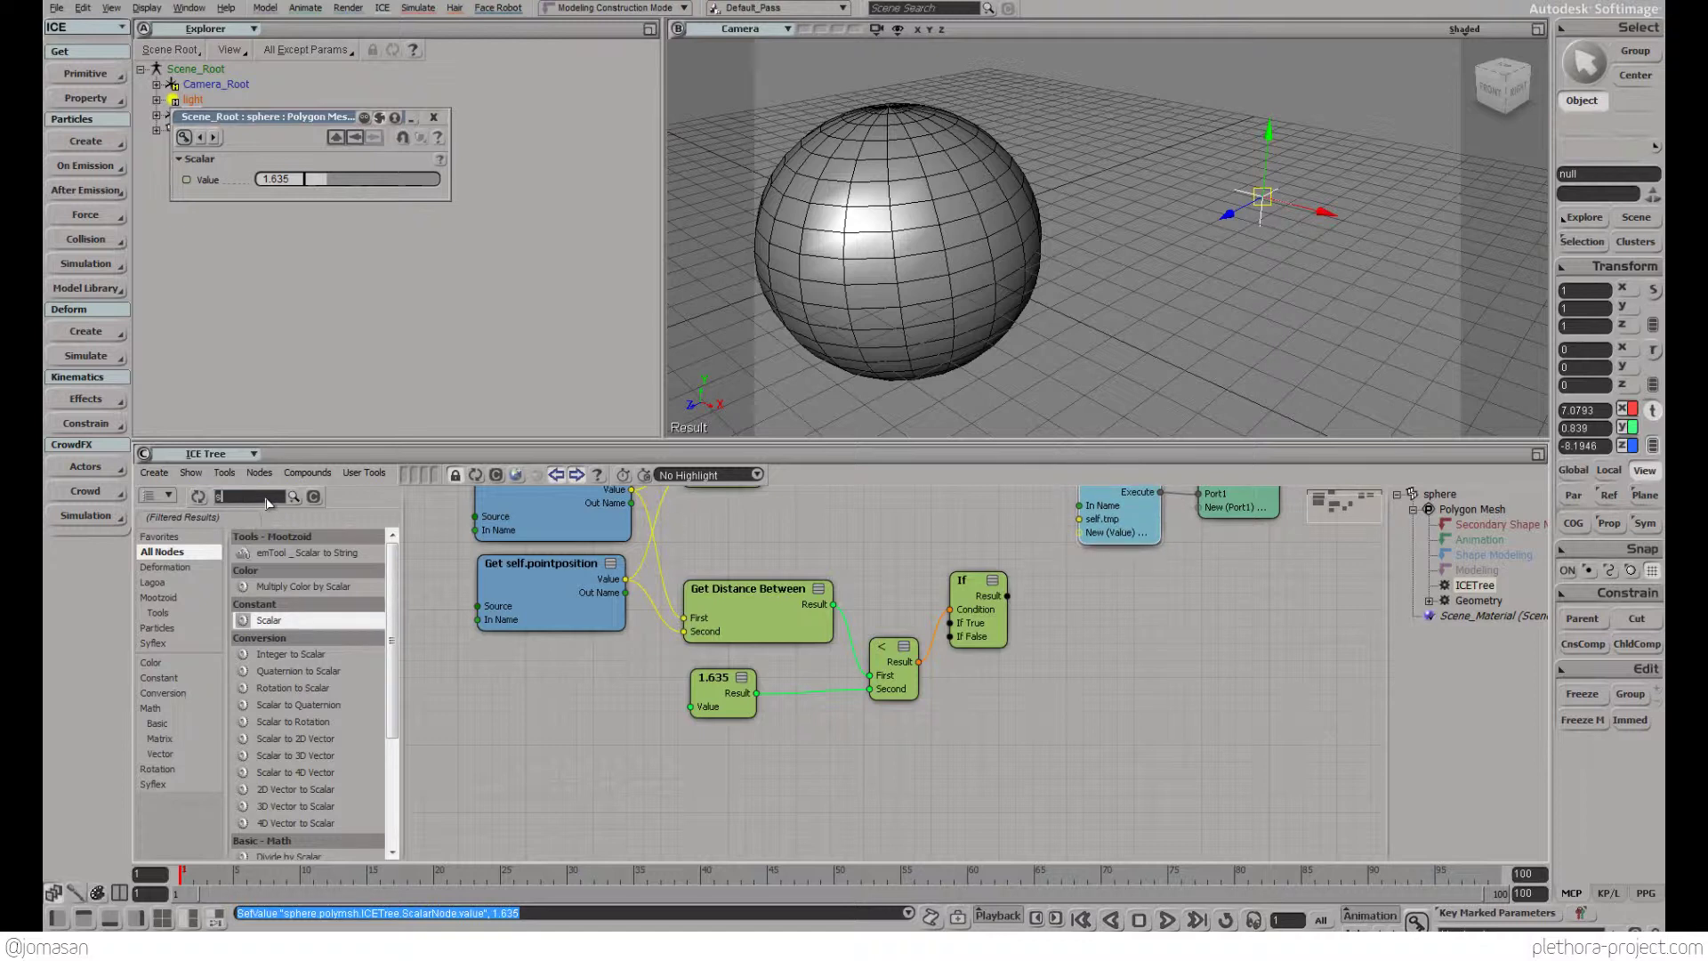
type("et data")
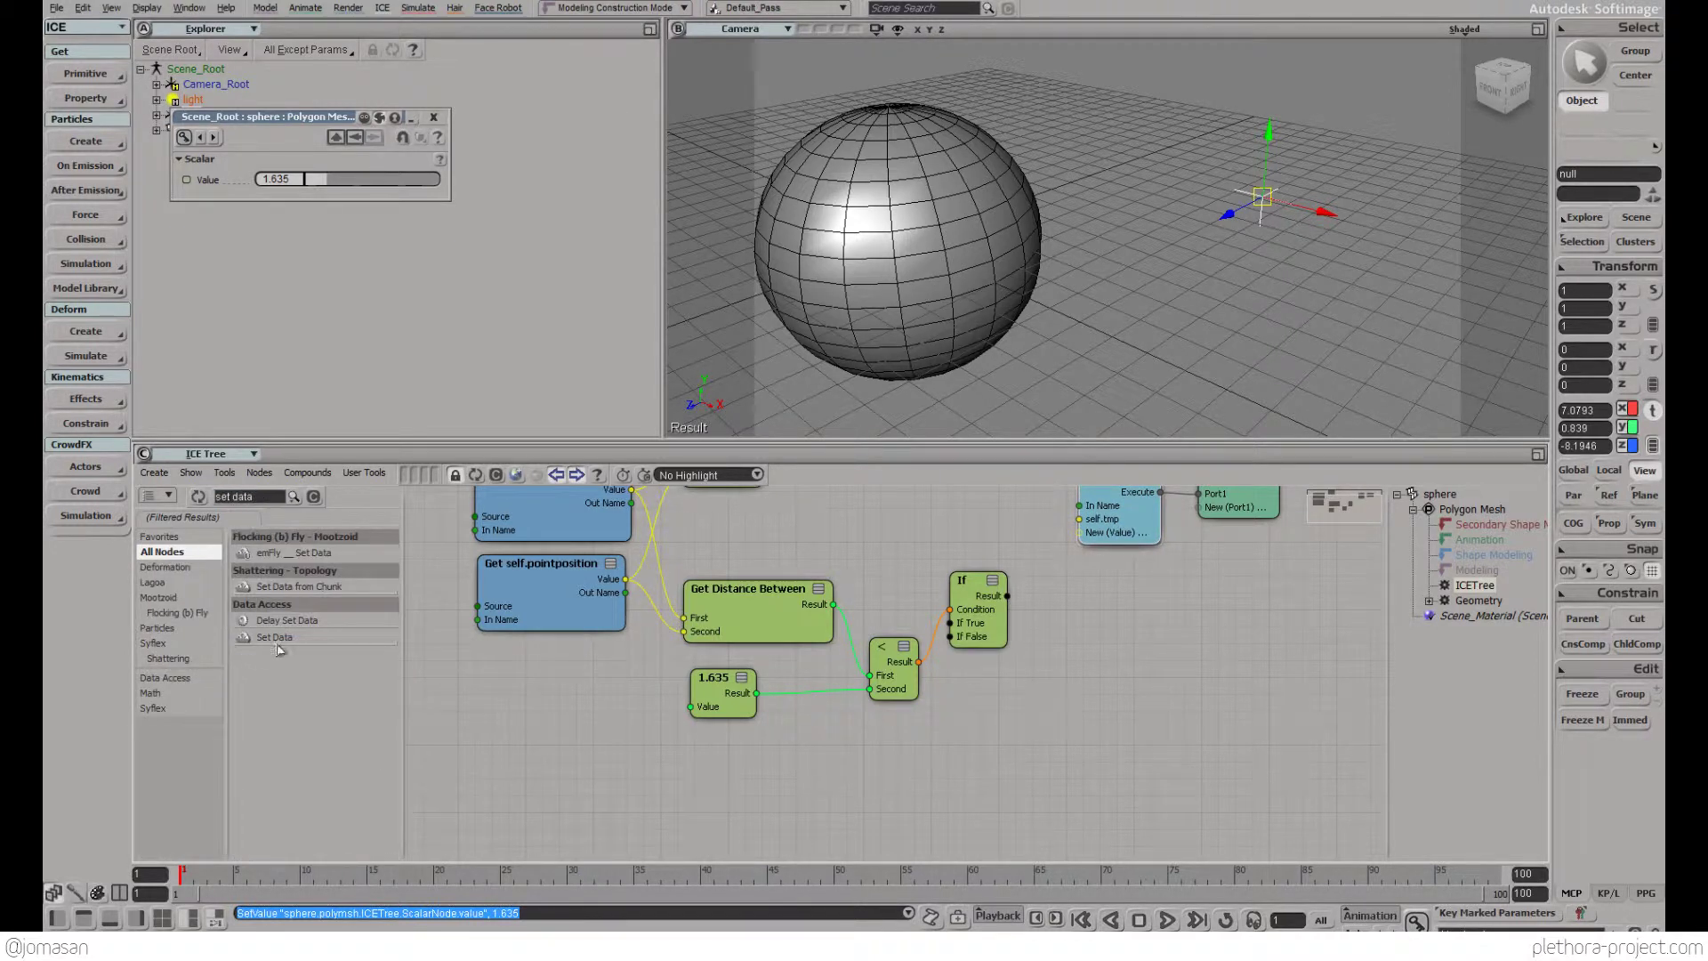
left_click_drag(278, 651, 934, 738)
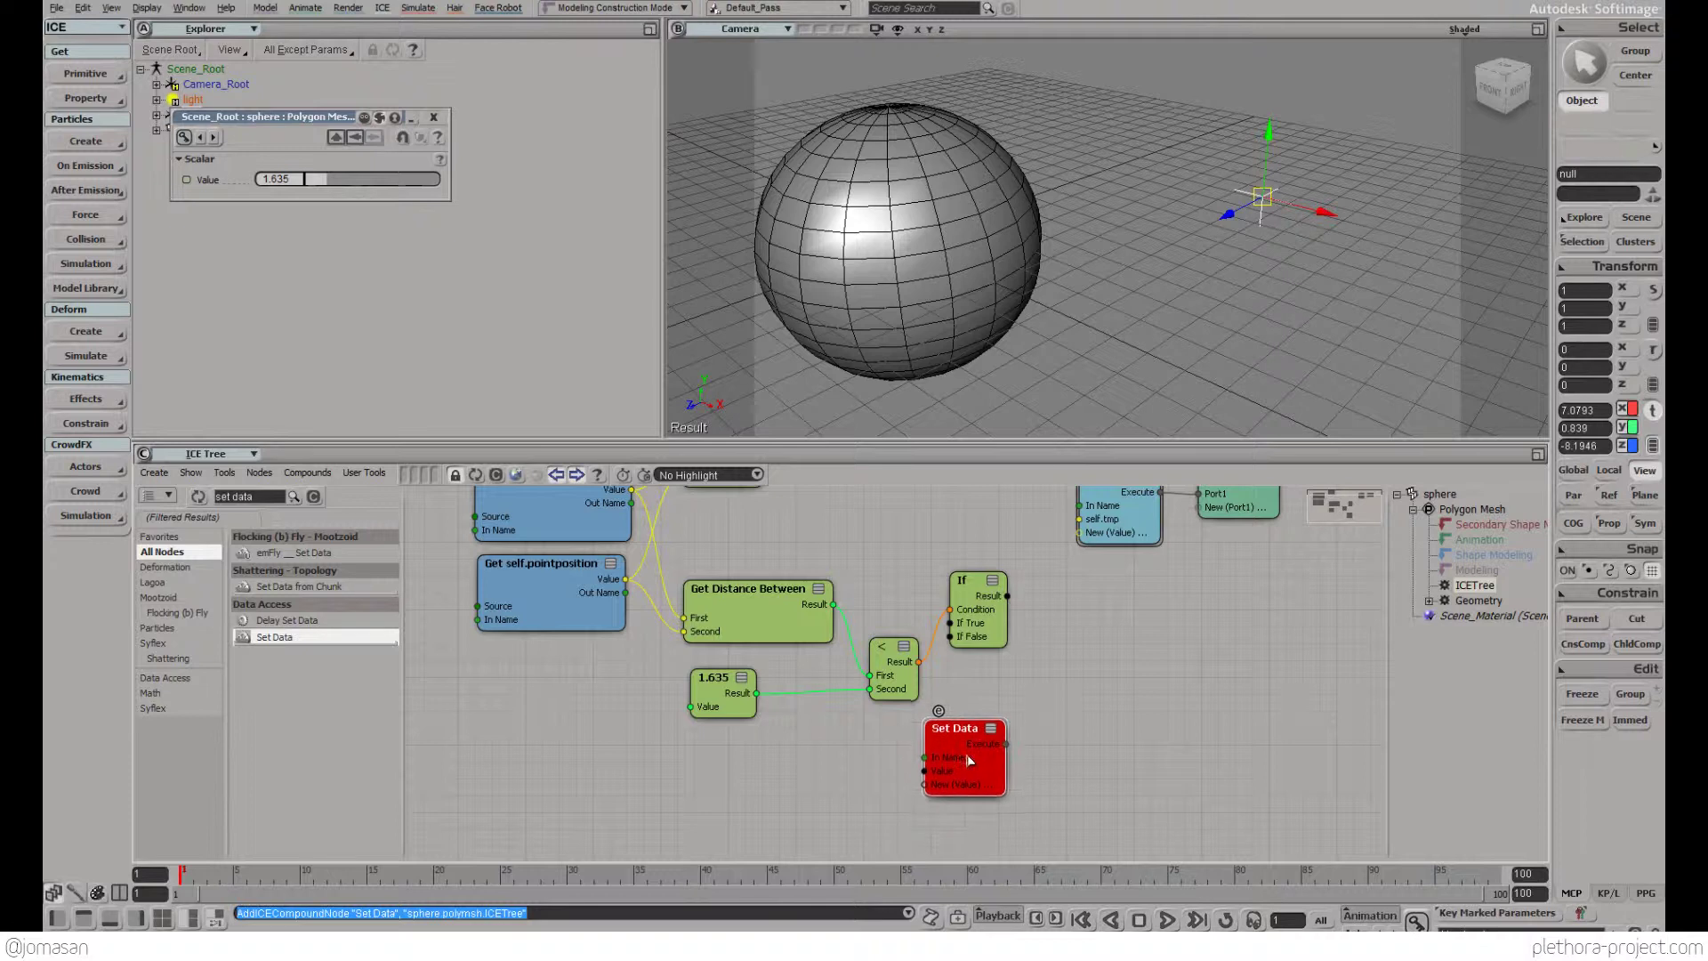
left_click_drag(987, 642, 1004, 644)
left_click_drag(1006, 744, 966, 626)
left_click_drag(951, 727, 879, 736)
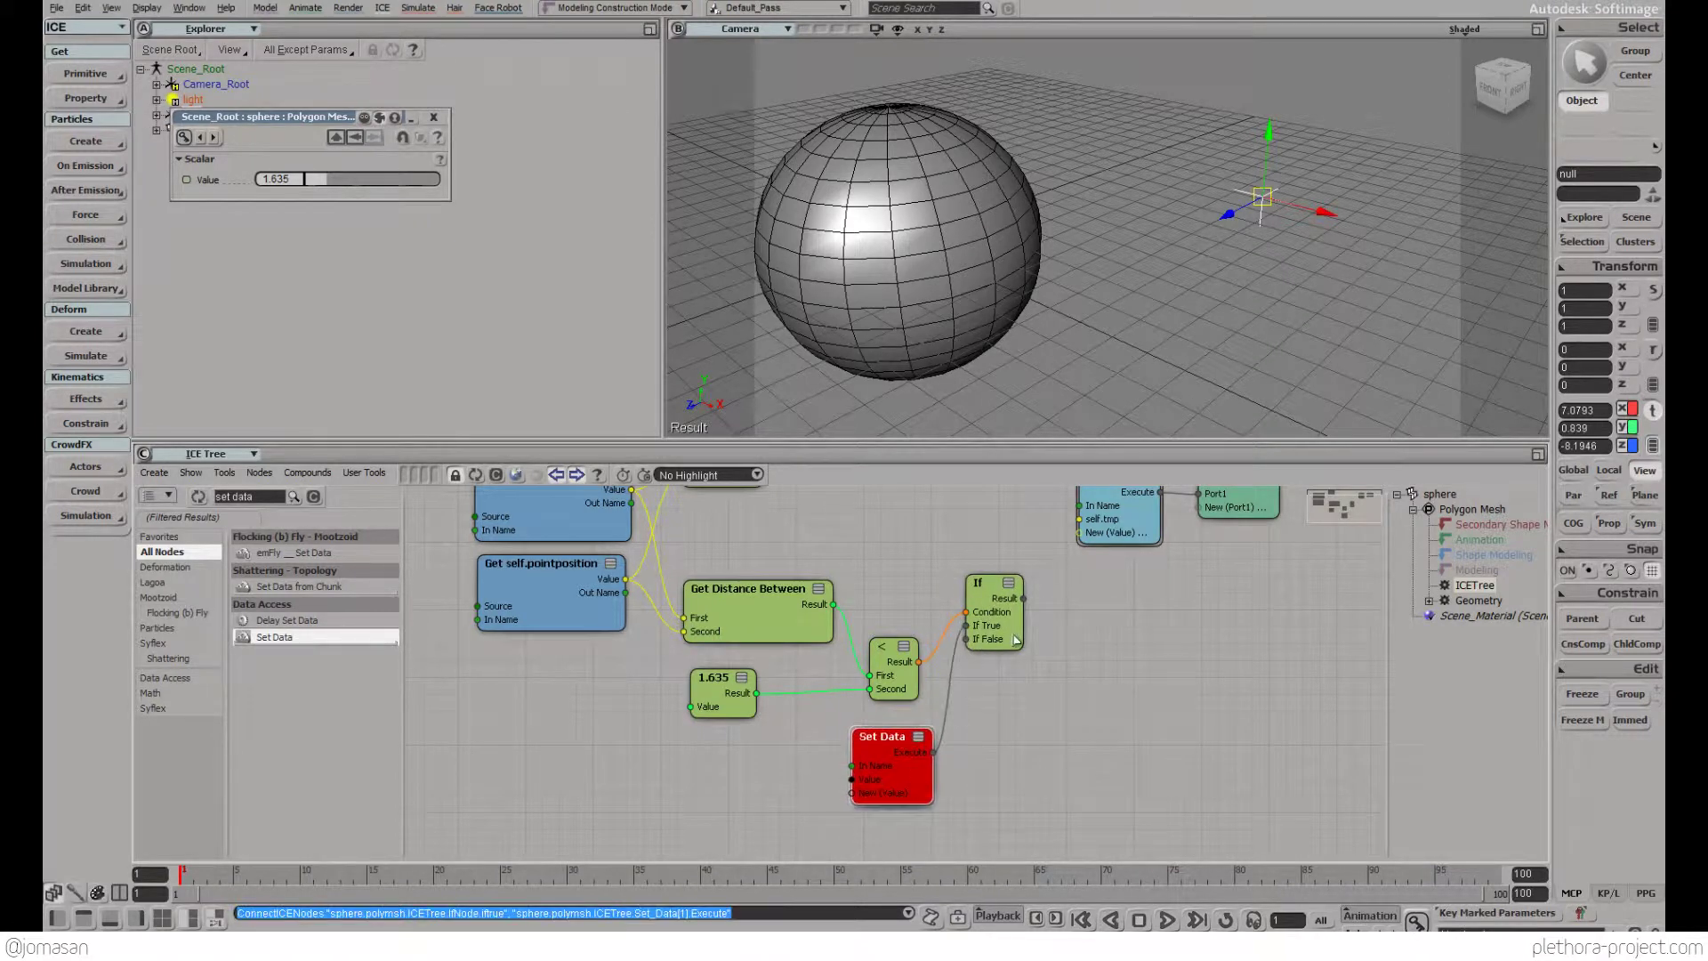
Connect the If node's Result to a new port on the ICETree node
middle_click_drag(1011, 659, 963, 741)
left_click_drag(1057, 598, 982, 538)
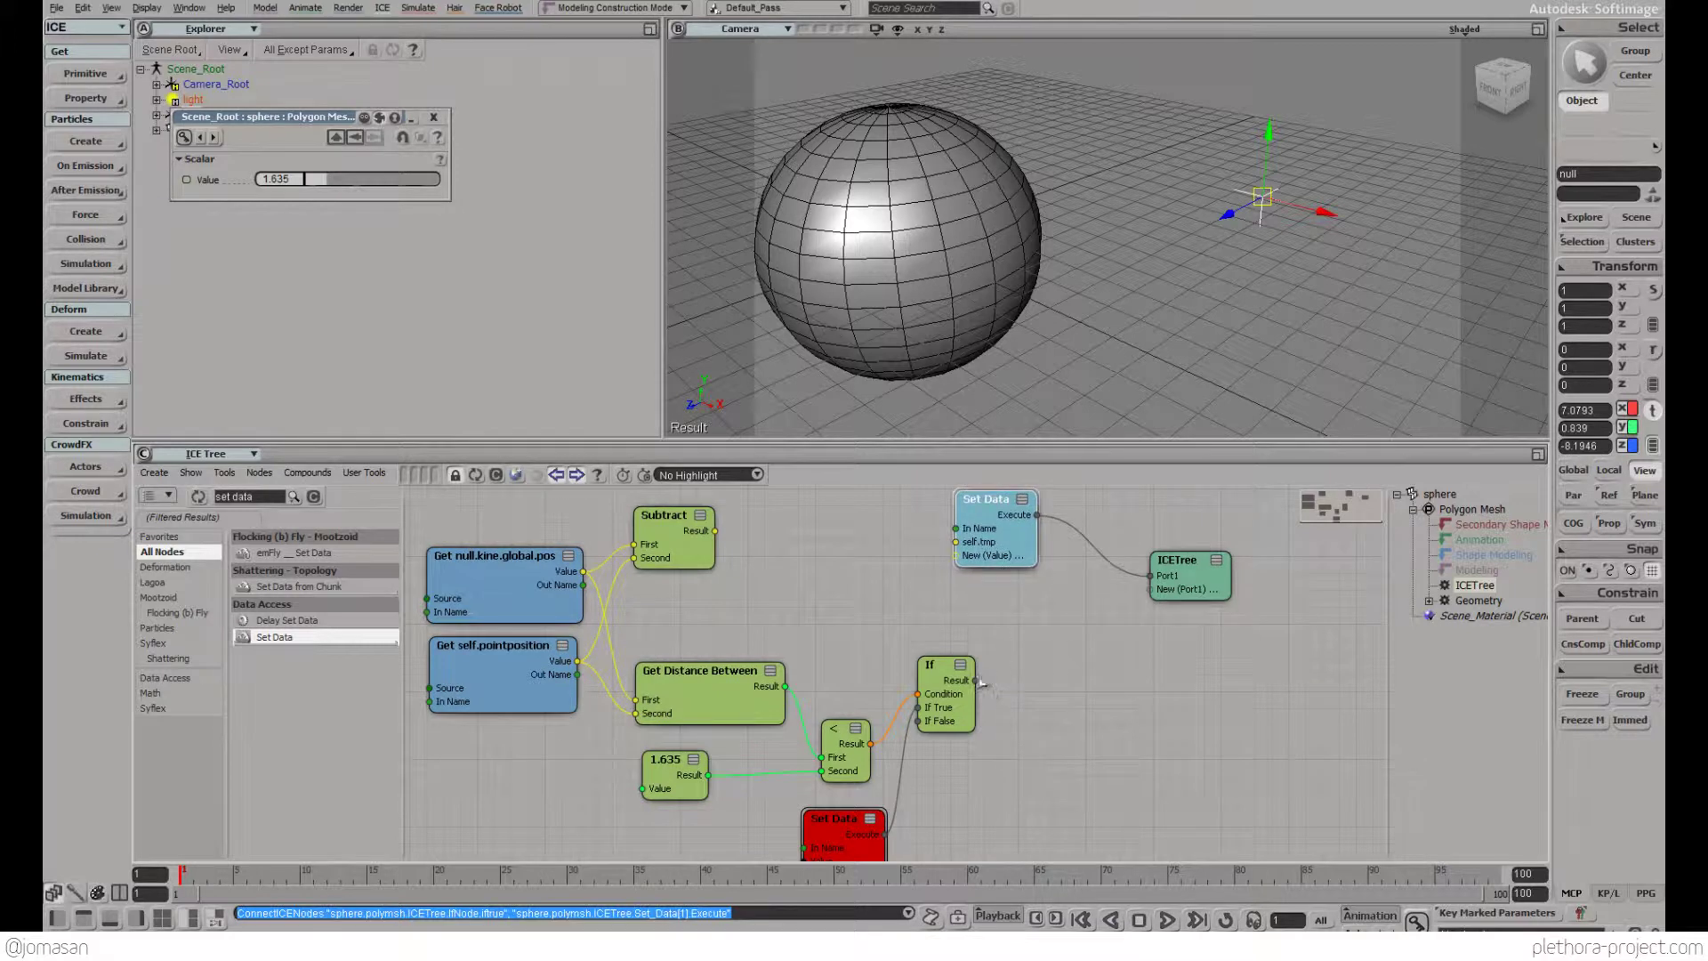
left_click_drag(977, 680, 1162, 593)
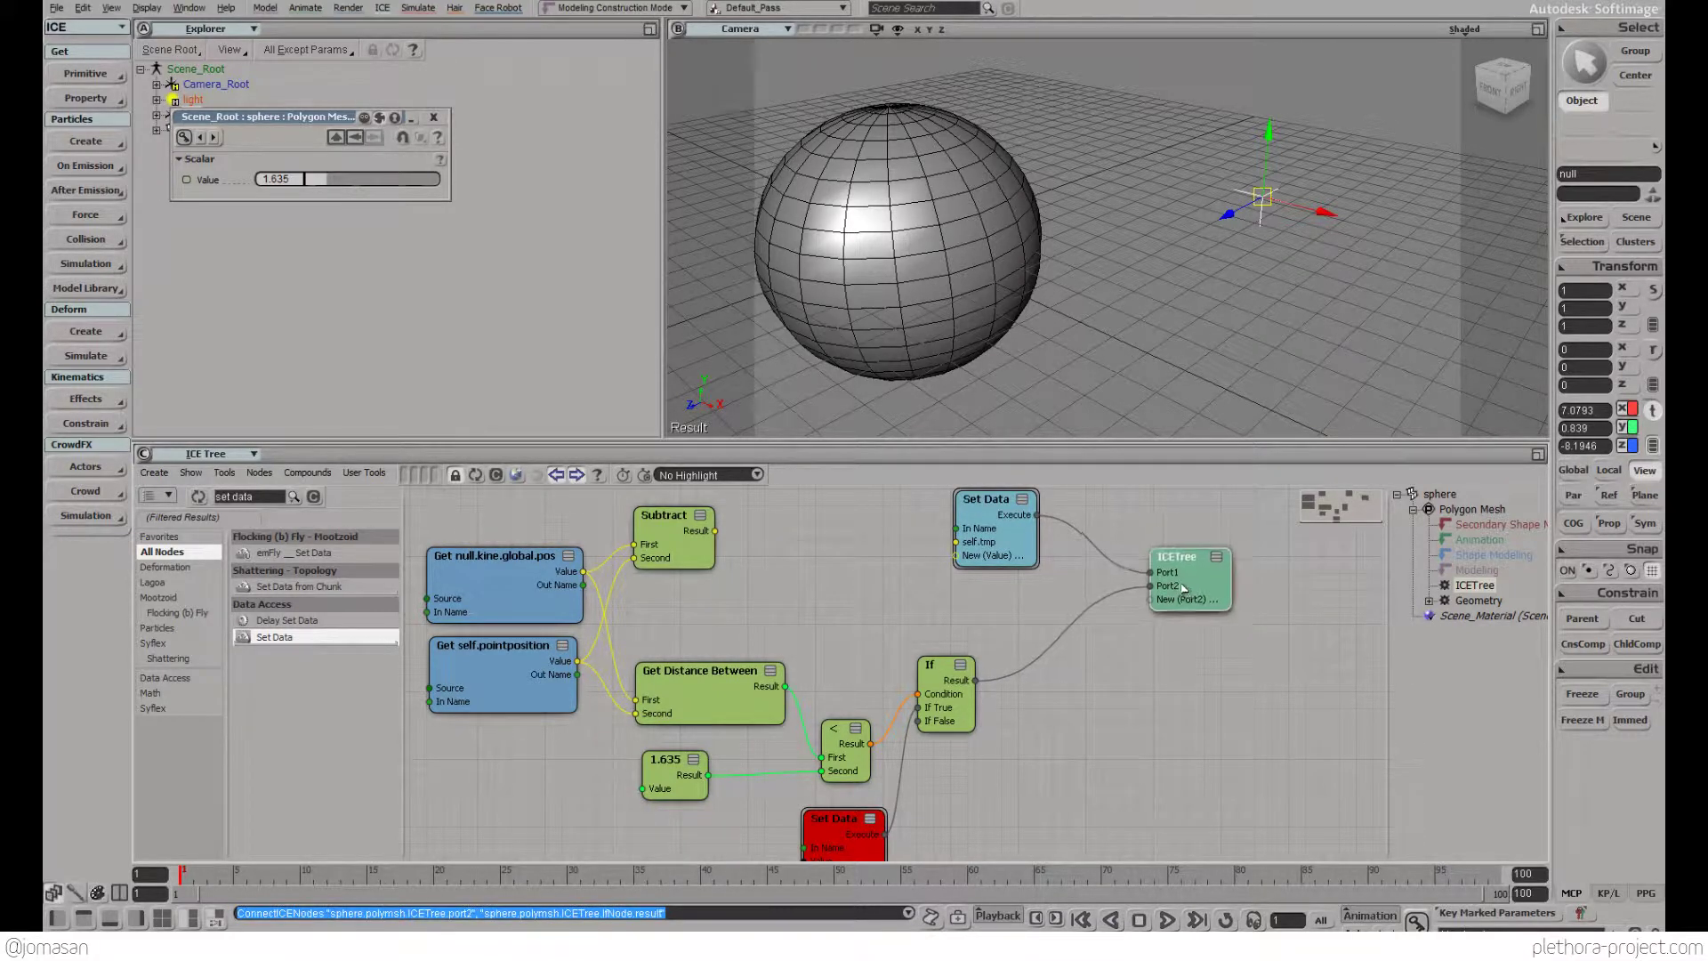
middle_click_drag(1036, 727, 1058, 661)
scroll(1110, 628, "up", 1)
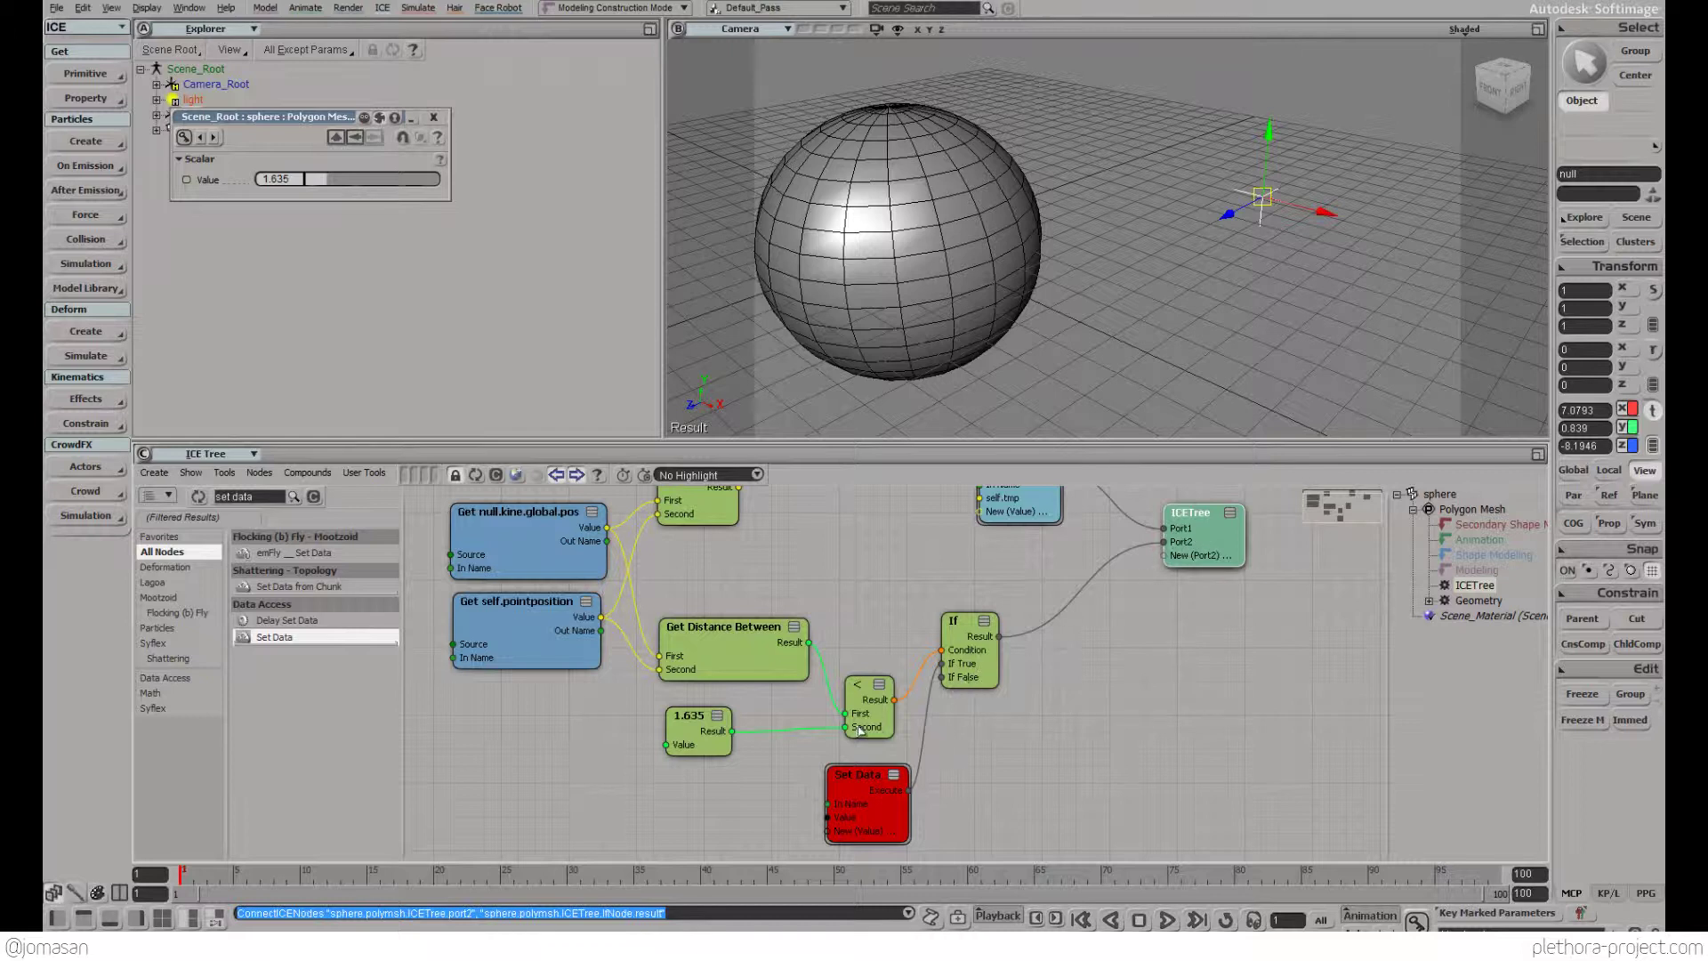
left_click_drag(910, 676, 941, 651)
Set the new Set Data node's reference to self.pointposition
left_click(876, 803)
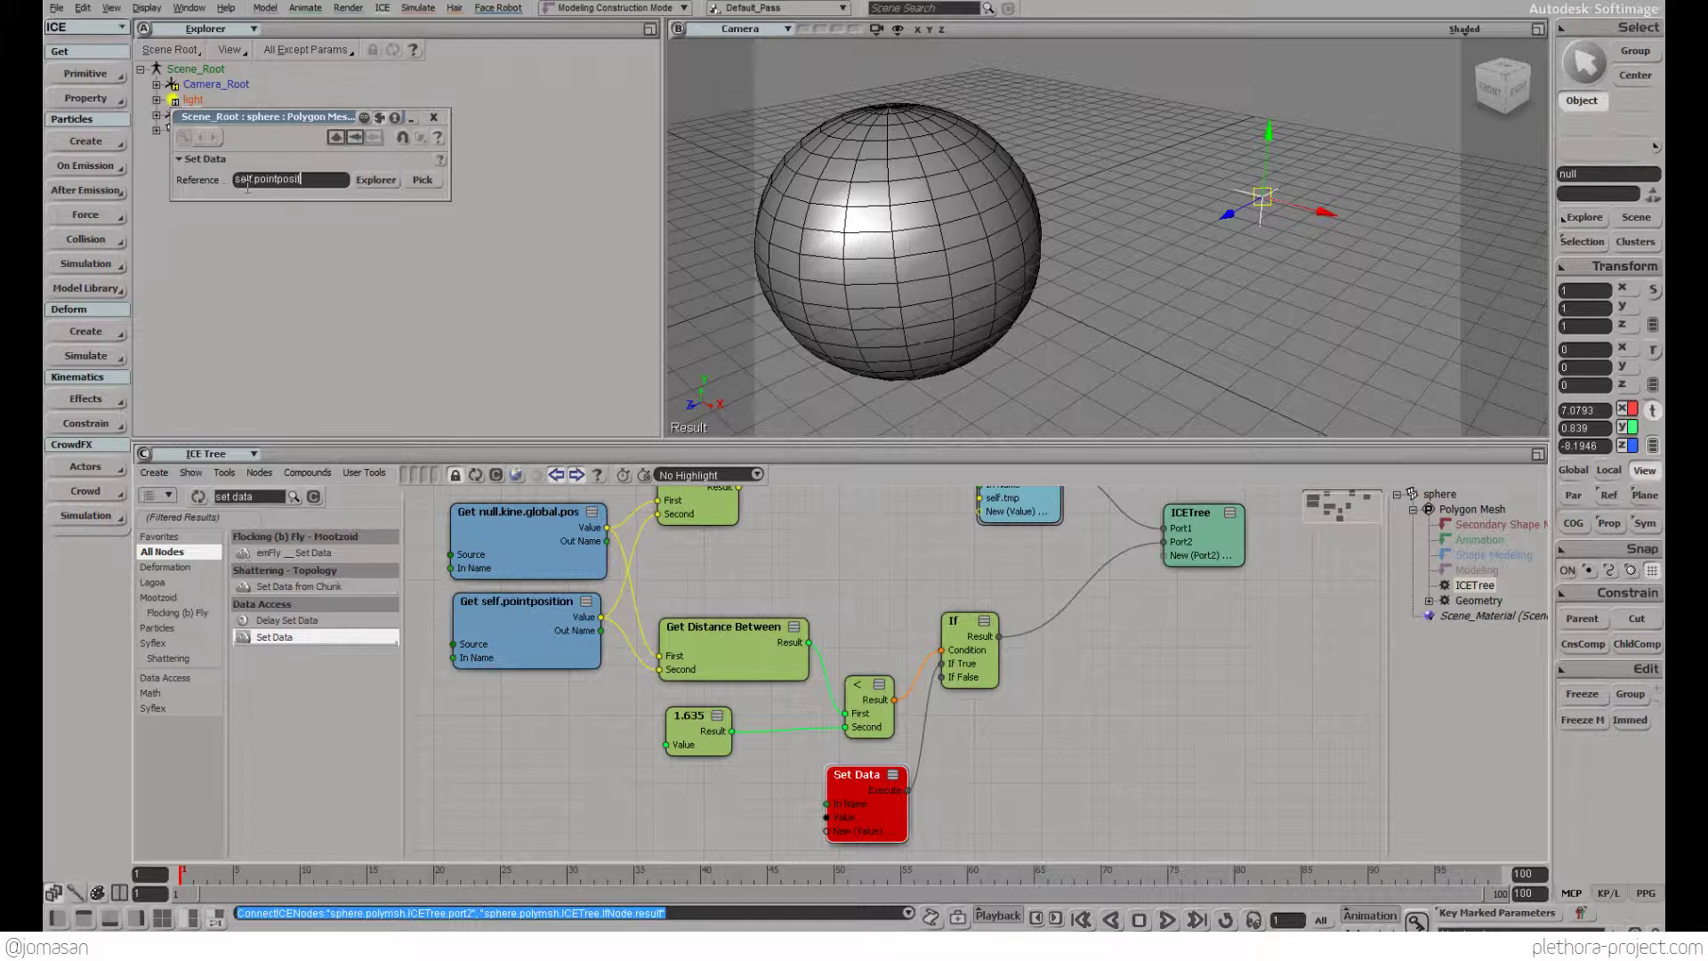
type("ion")
key("Return")
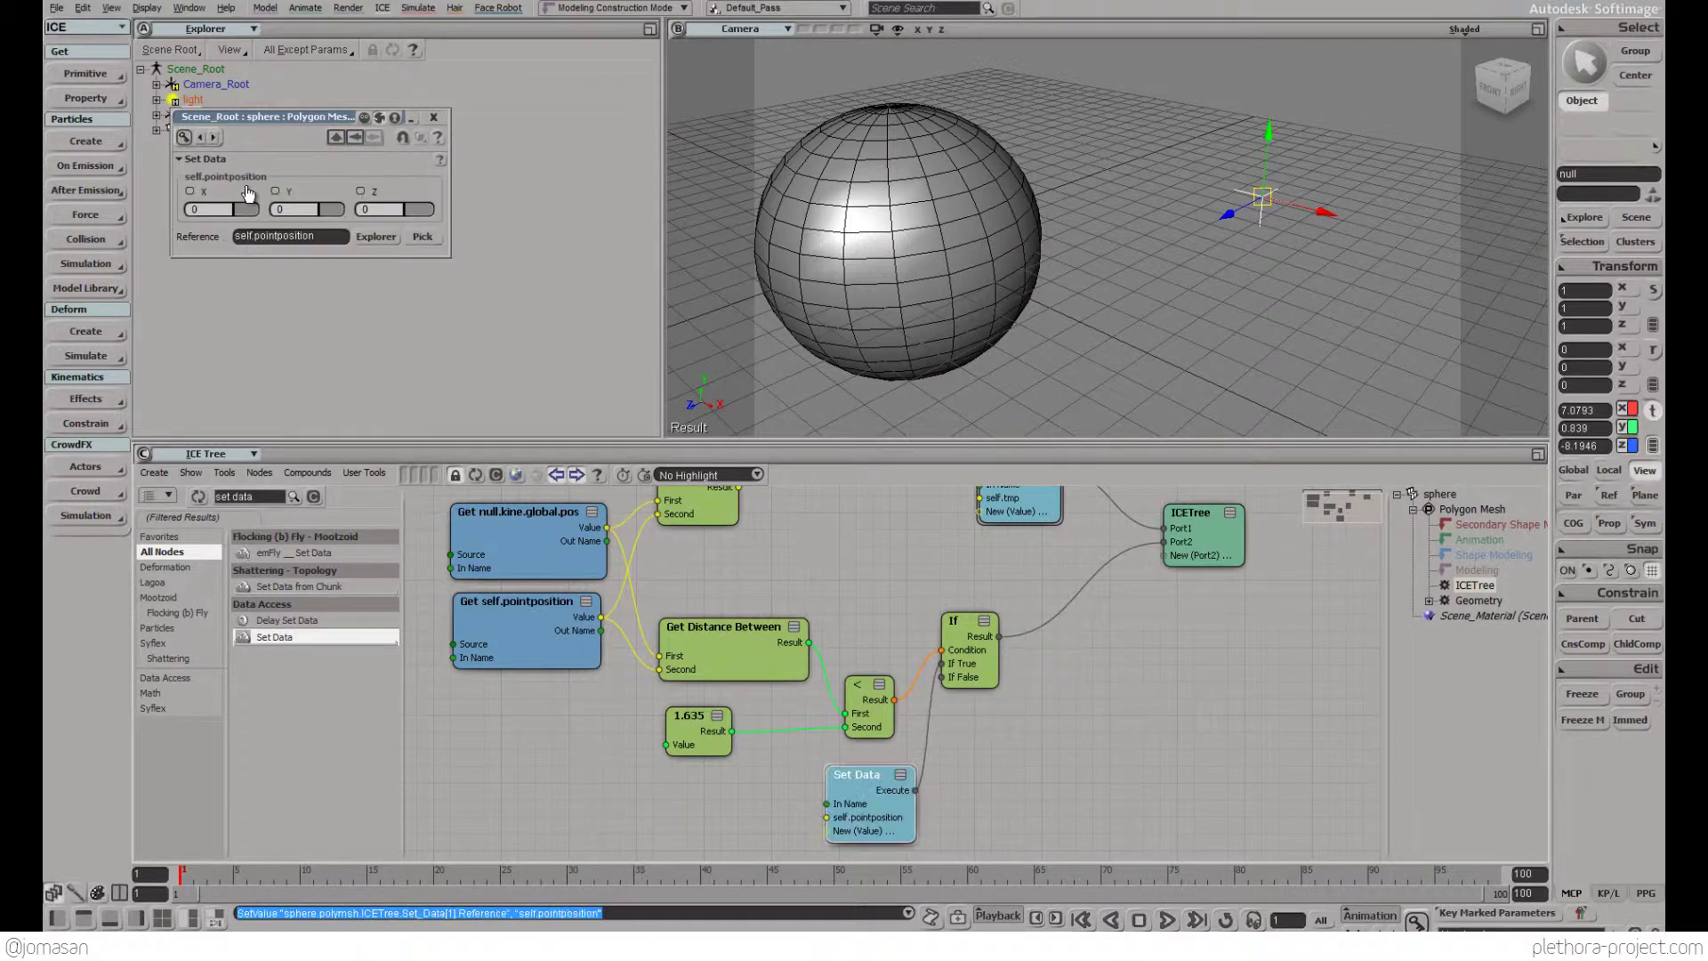
left_click(433, 117)
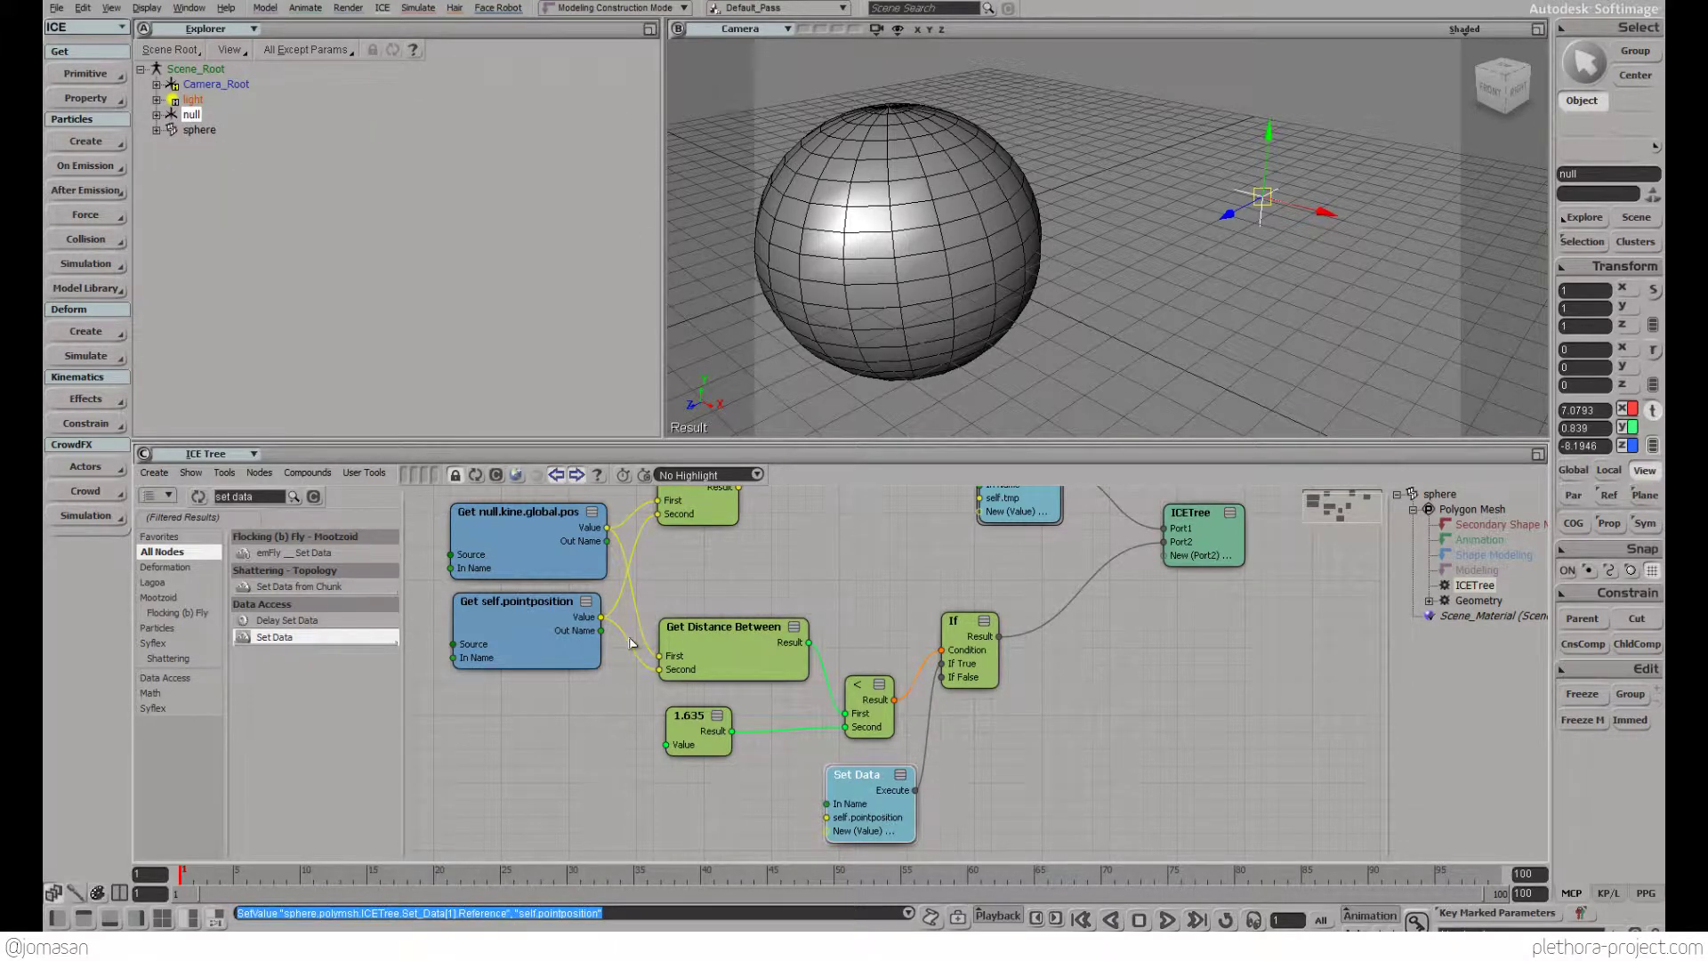
Connect the Value of Get null.kine.global.pos to self.pointposition on the new Set Data node
left_click_drag(607, 529, 609, 530)
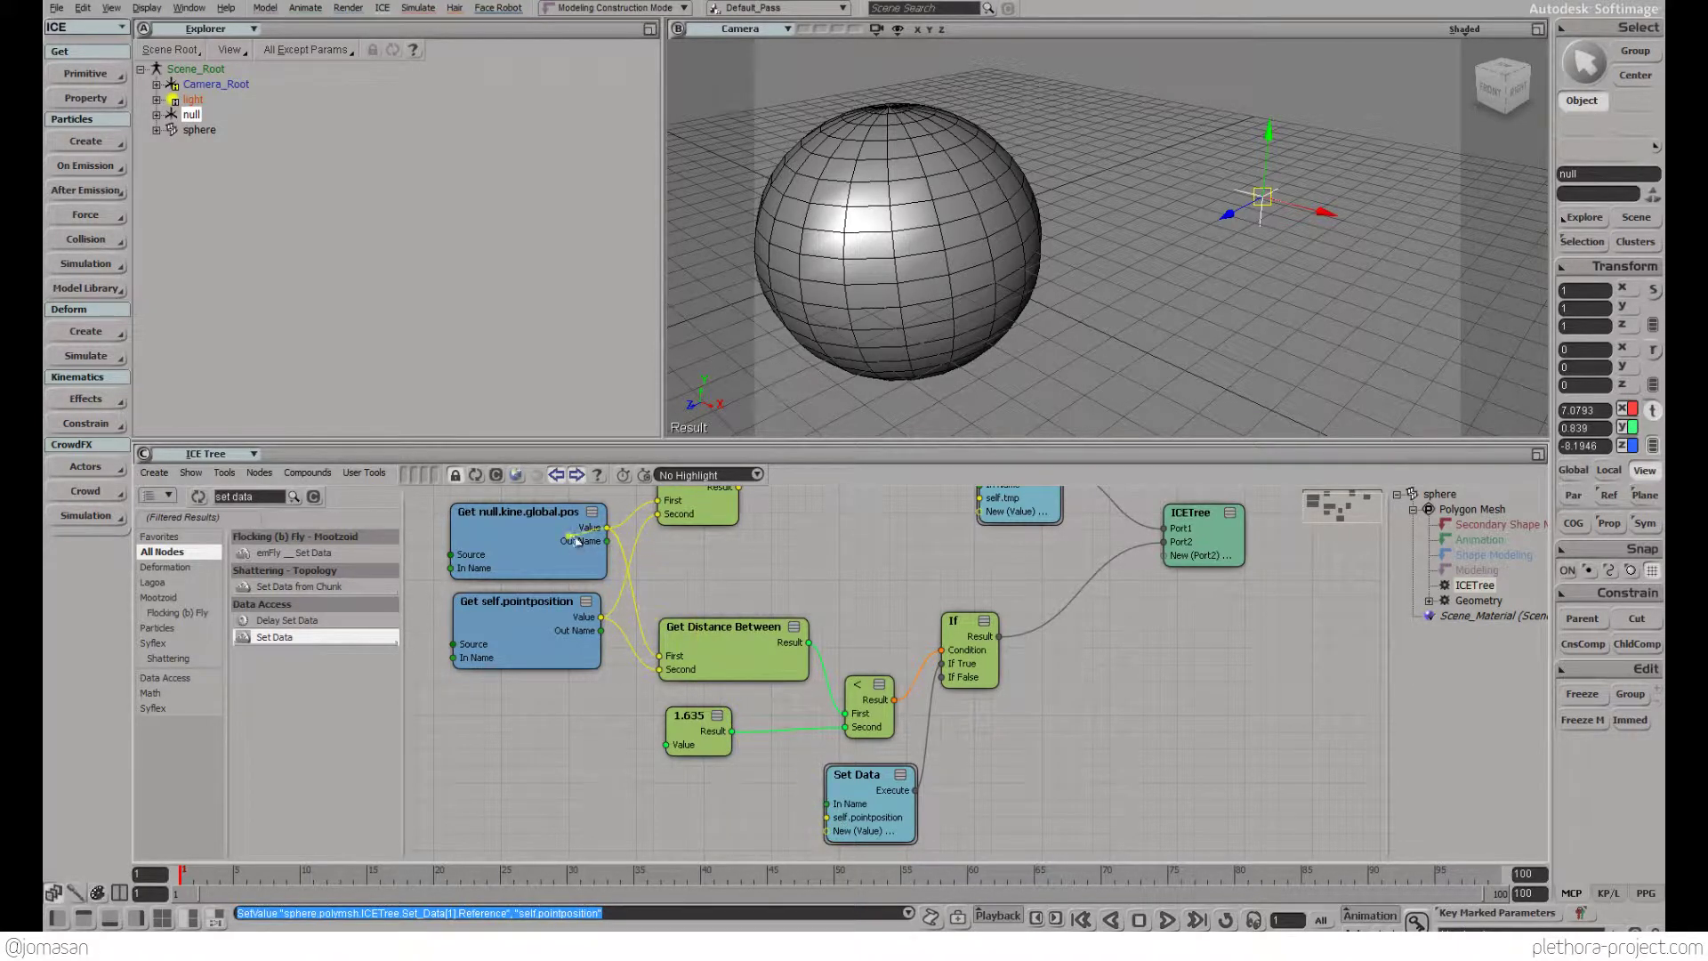
left_click(550, 564)
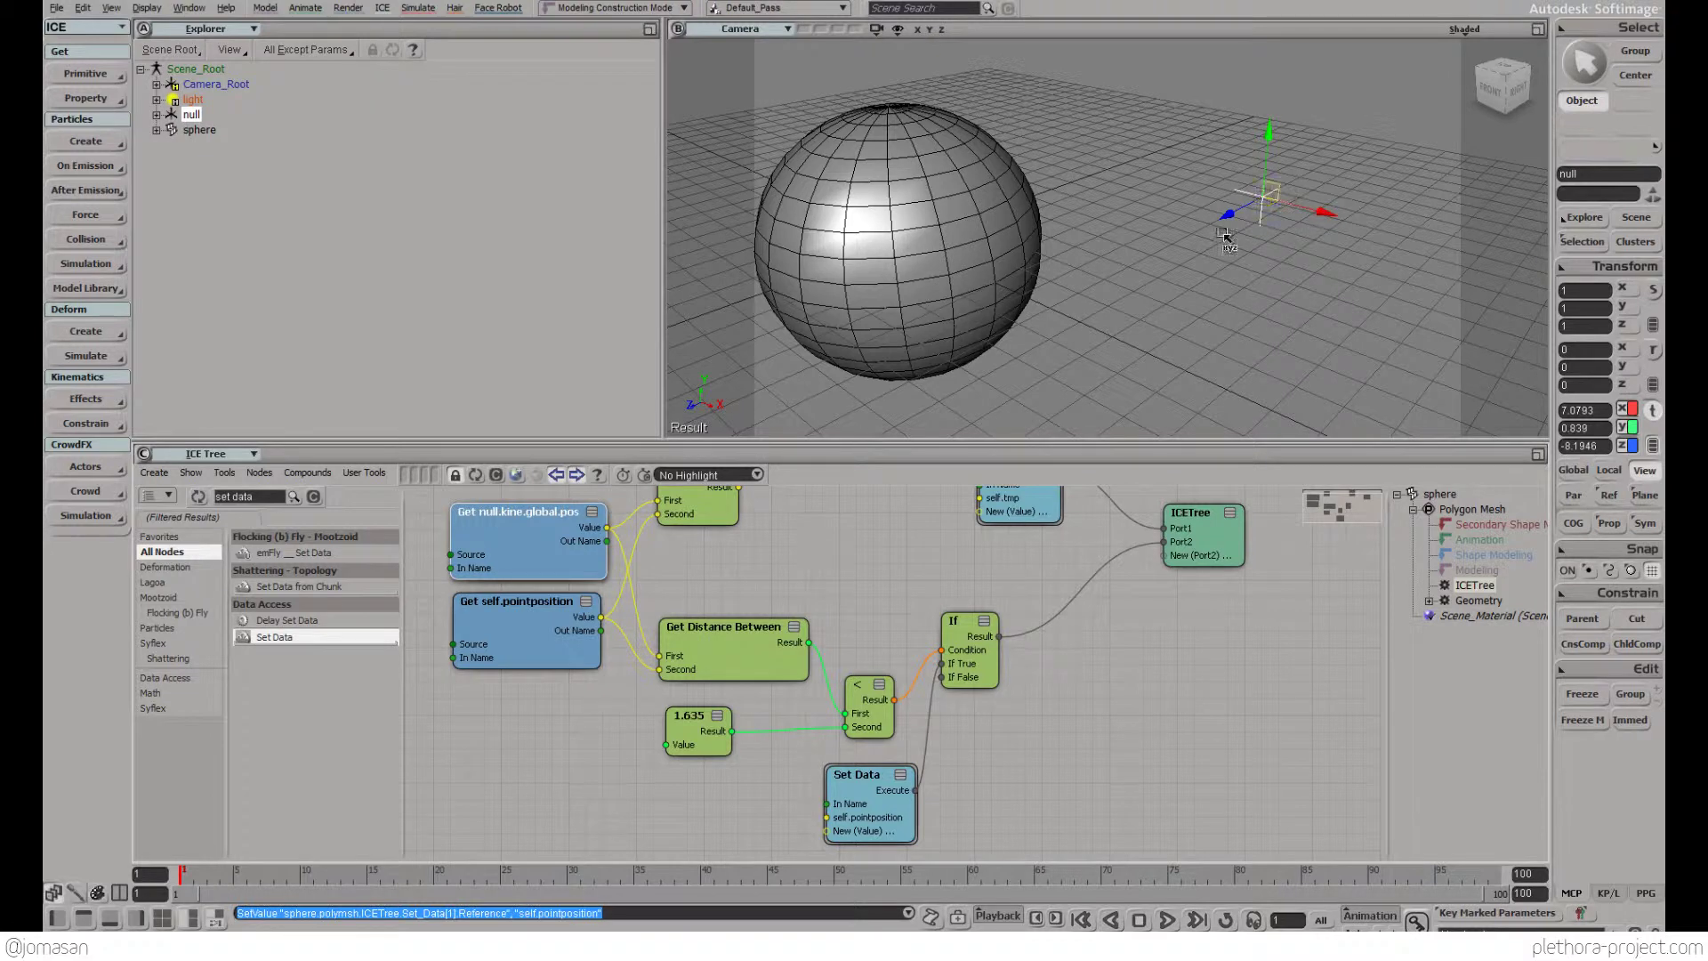
left_click_drag(607, 528, 832, 816)
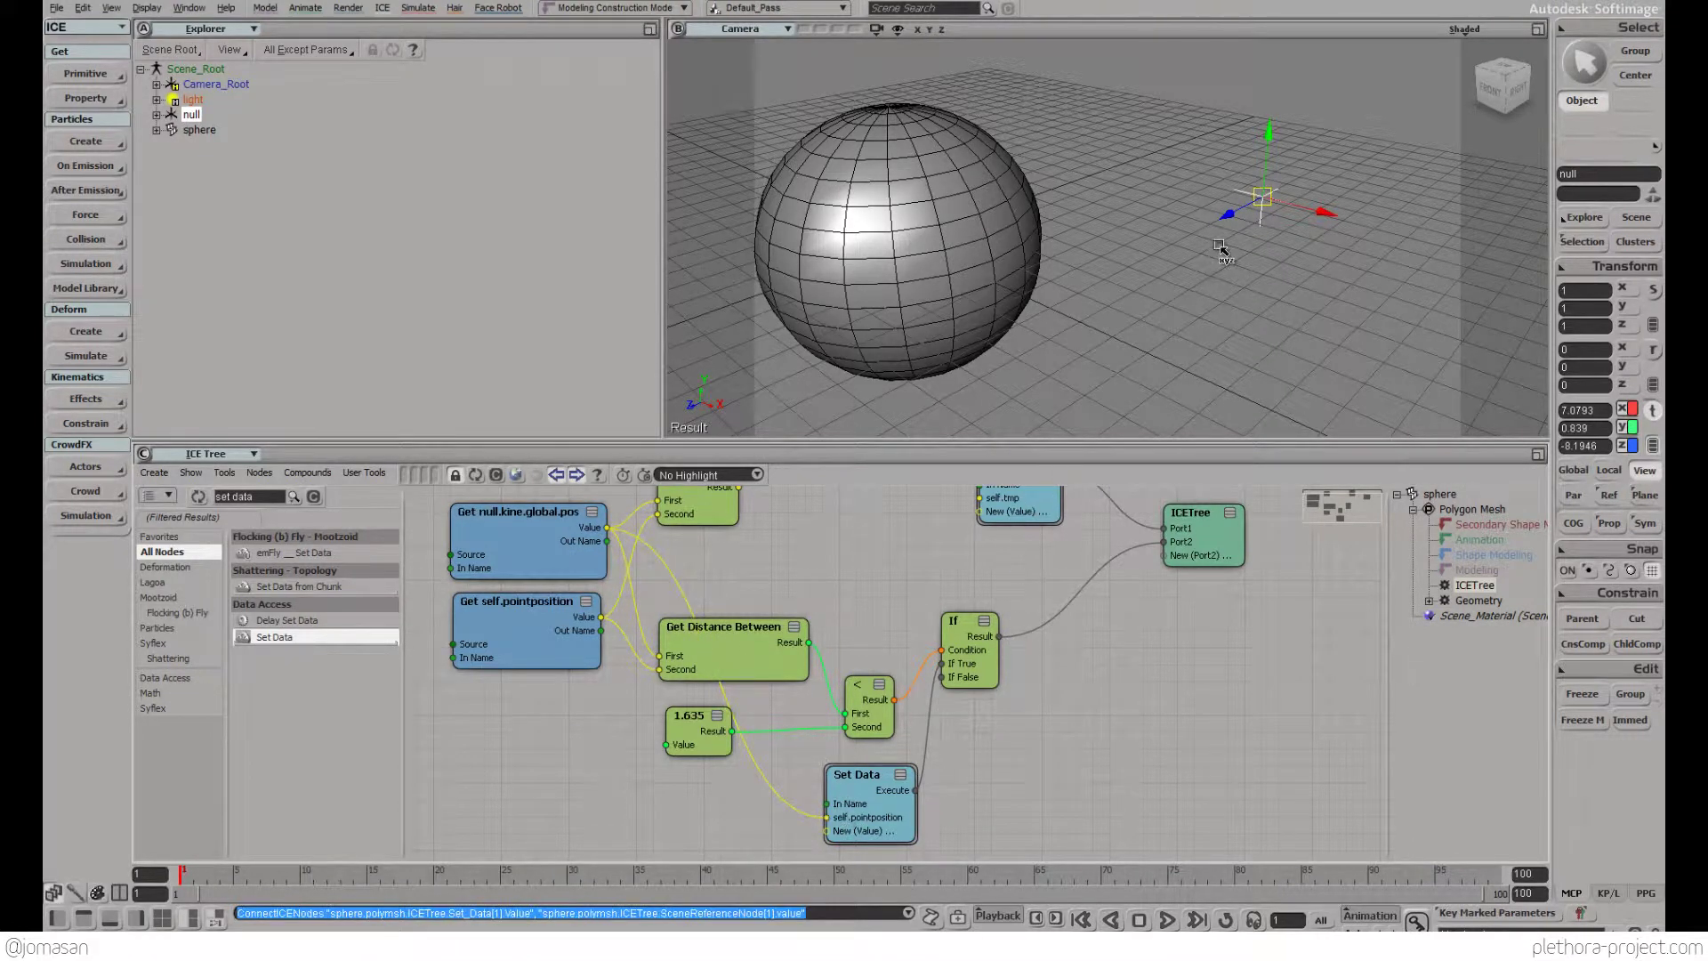
Move the null close to the sphere at about X 2.74, Y 0.70, Z -4.34 and inspect the pulled points
key("v")
left_click_drag(1261, 197, 1074, 206)
key("s")
right_click_drag(1088, 228, 1074, 259)
middle_click_drag(1074, 258, 1094, 359)
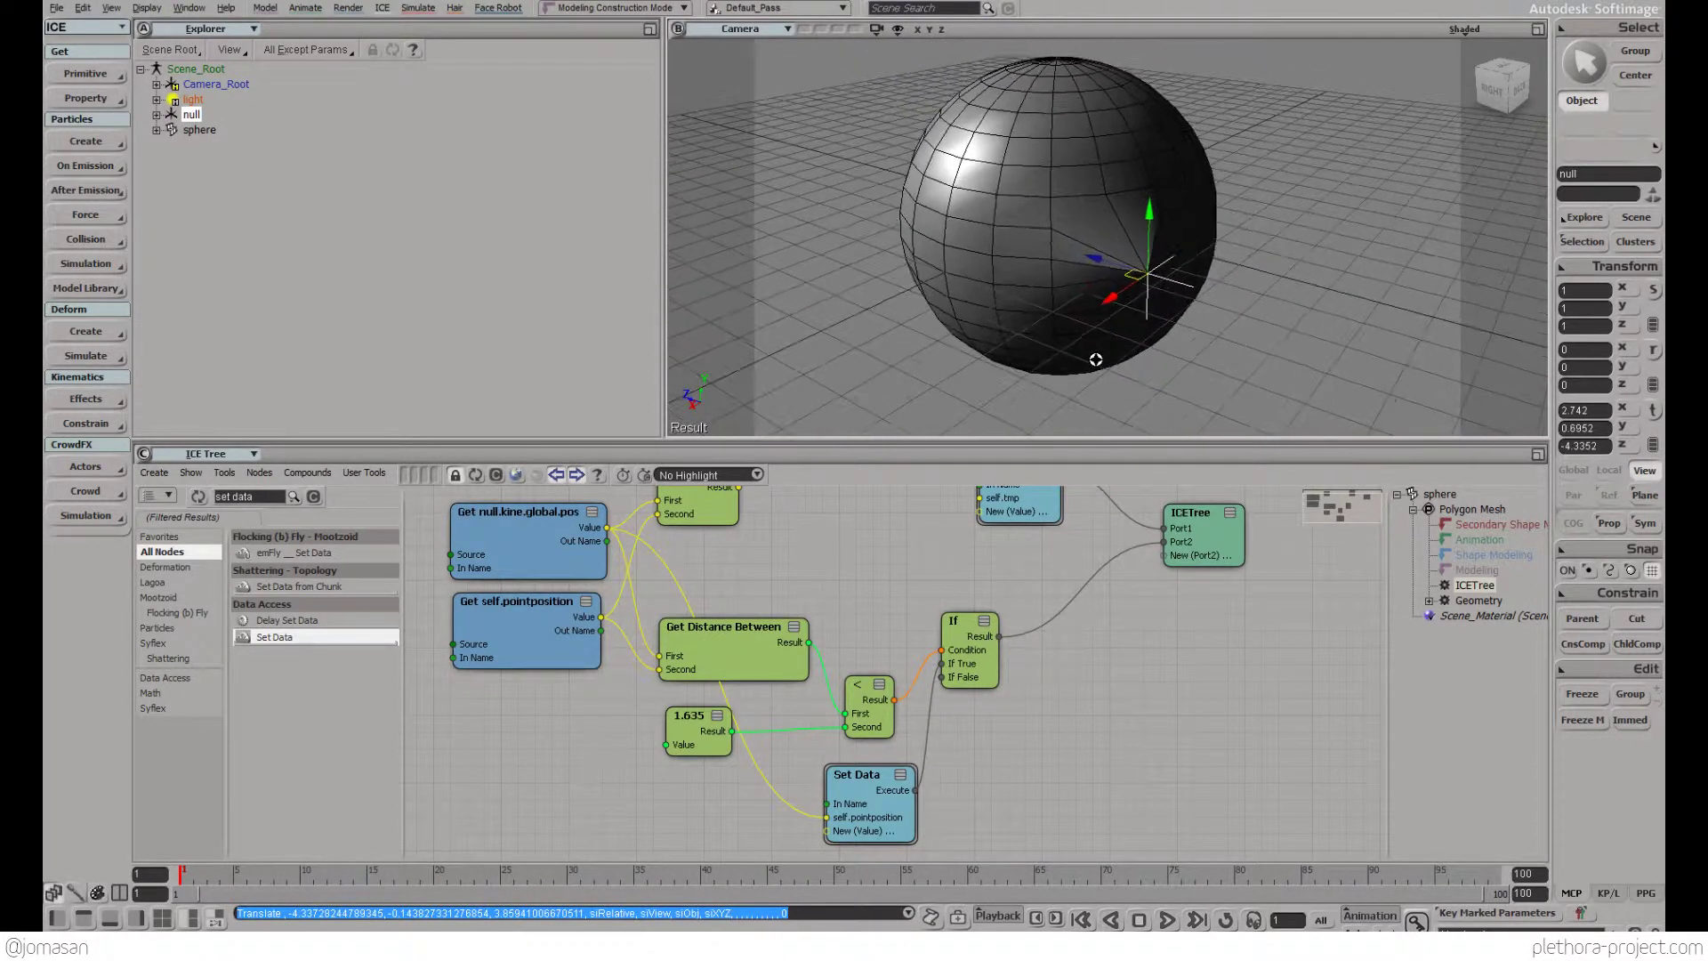
right_click_drag(1094, 358, 1137, 292)
middle_click_drag(1136, 293, 1098, 278)
key("v")
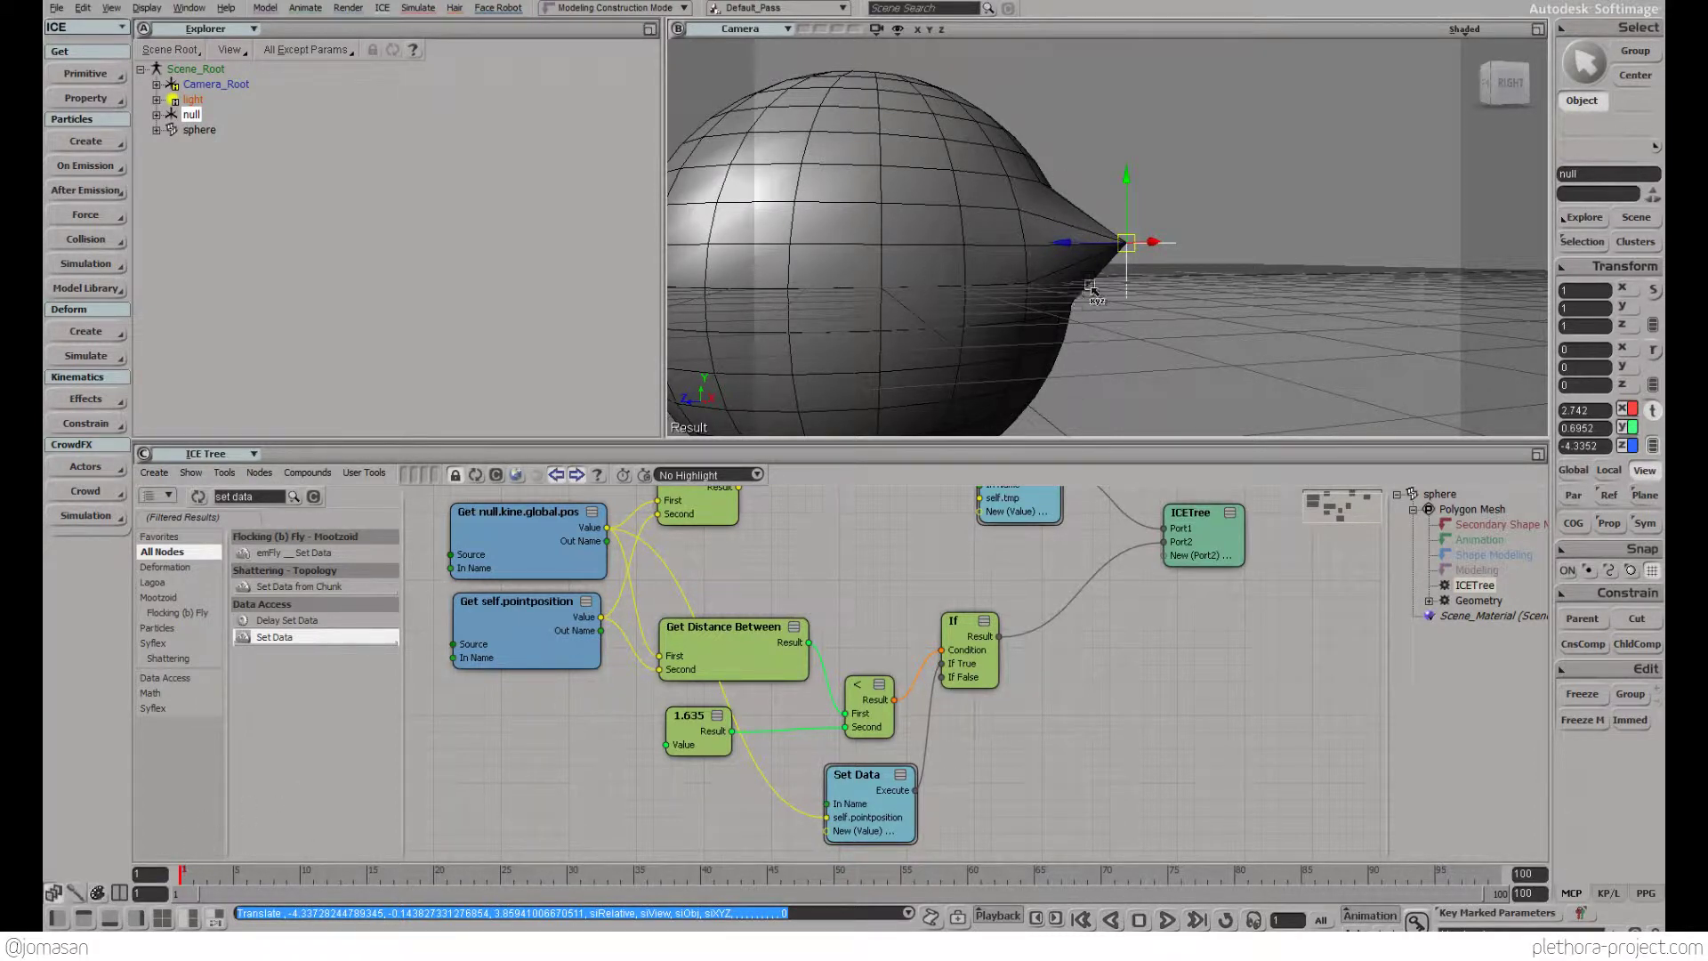
View the deformation from above and move the null away from the sphere to about X 3.99, Y -0.41, Z -4.98
key("s")
left_click_drag(1092, 290, 1125, 221)
right_click_drag(1125, 222, 1118, 282)
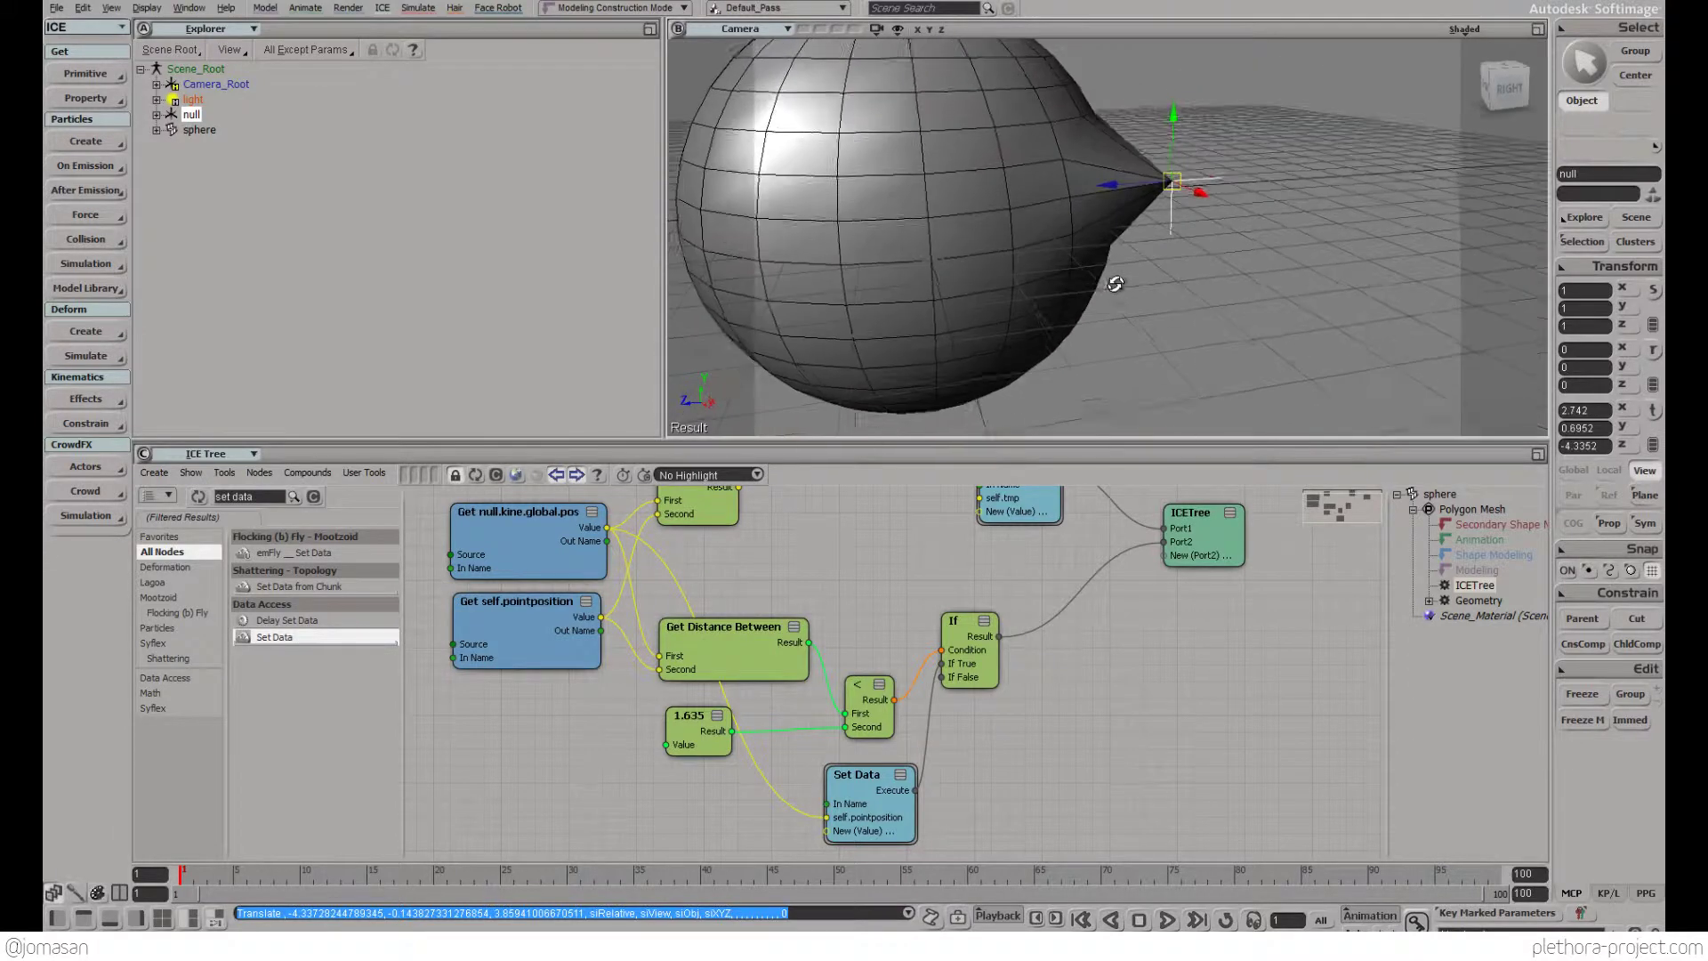
middle_click_drag(1117, 282, 1103, 247)
right_click_drag(1103, 247, 1101, 305)
key("v")
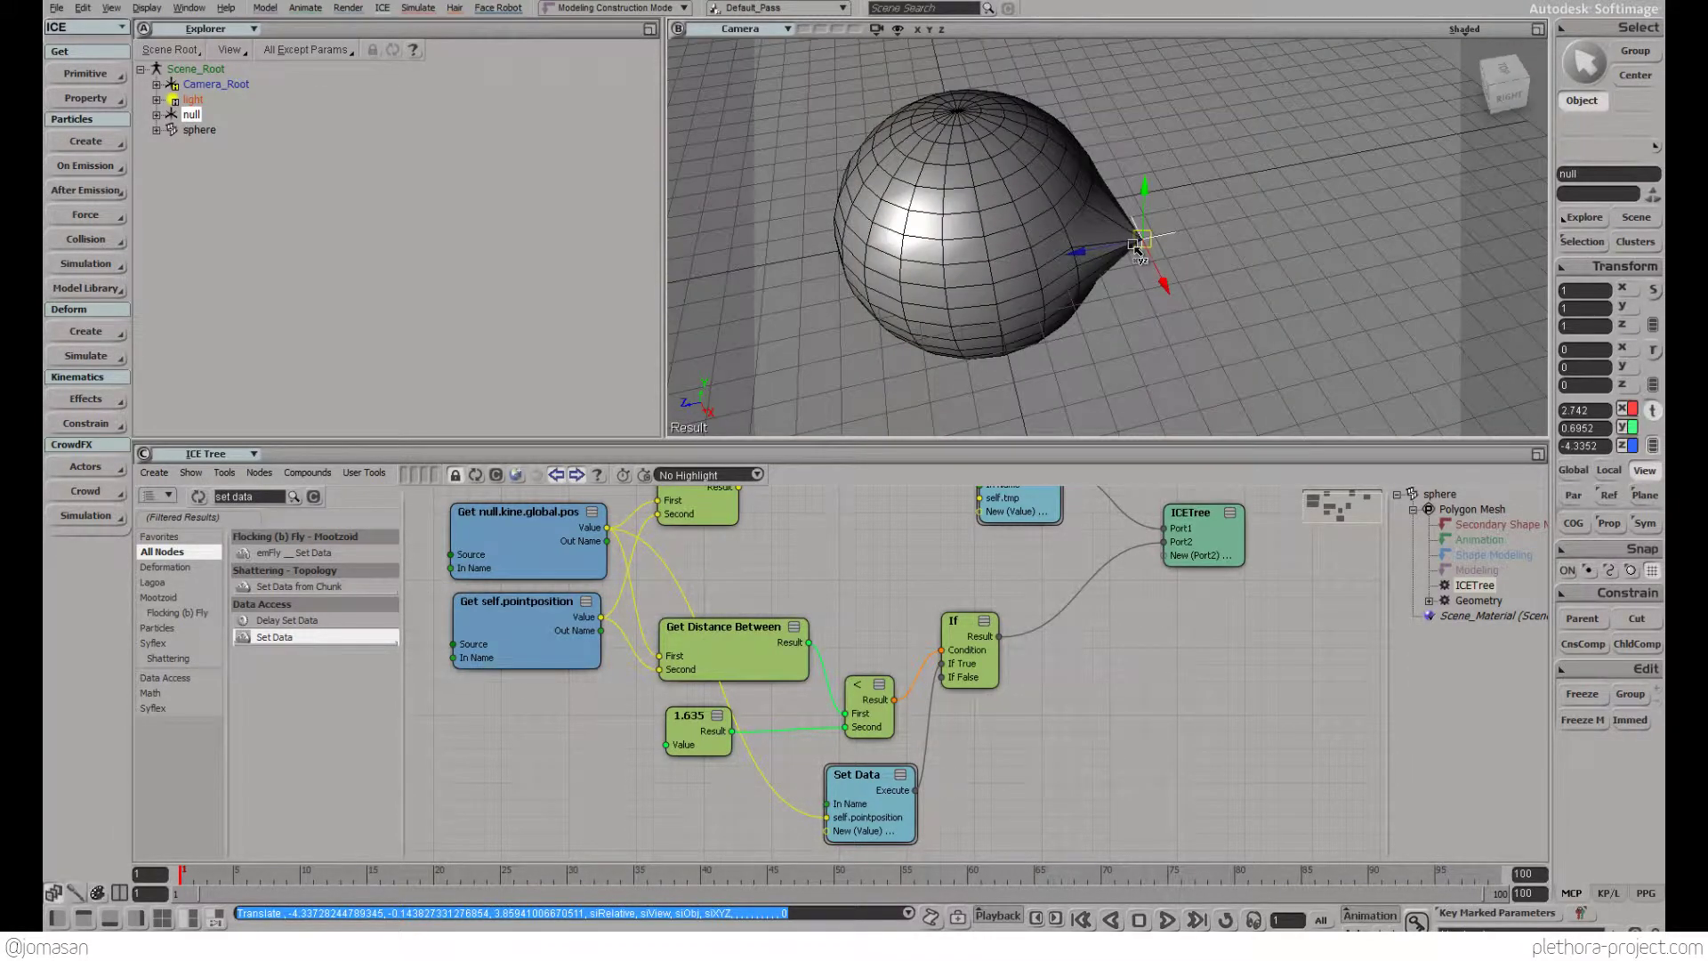
left_click_drag(1143, 257, 1178, 310)
Set the Scalar distance threshold to about 4.214 and move the null to about X 3.71, Y 0.42, Z -6.08
double_click(695, 734)
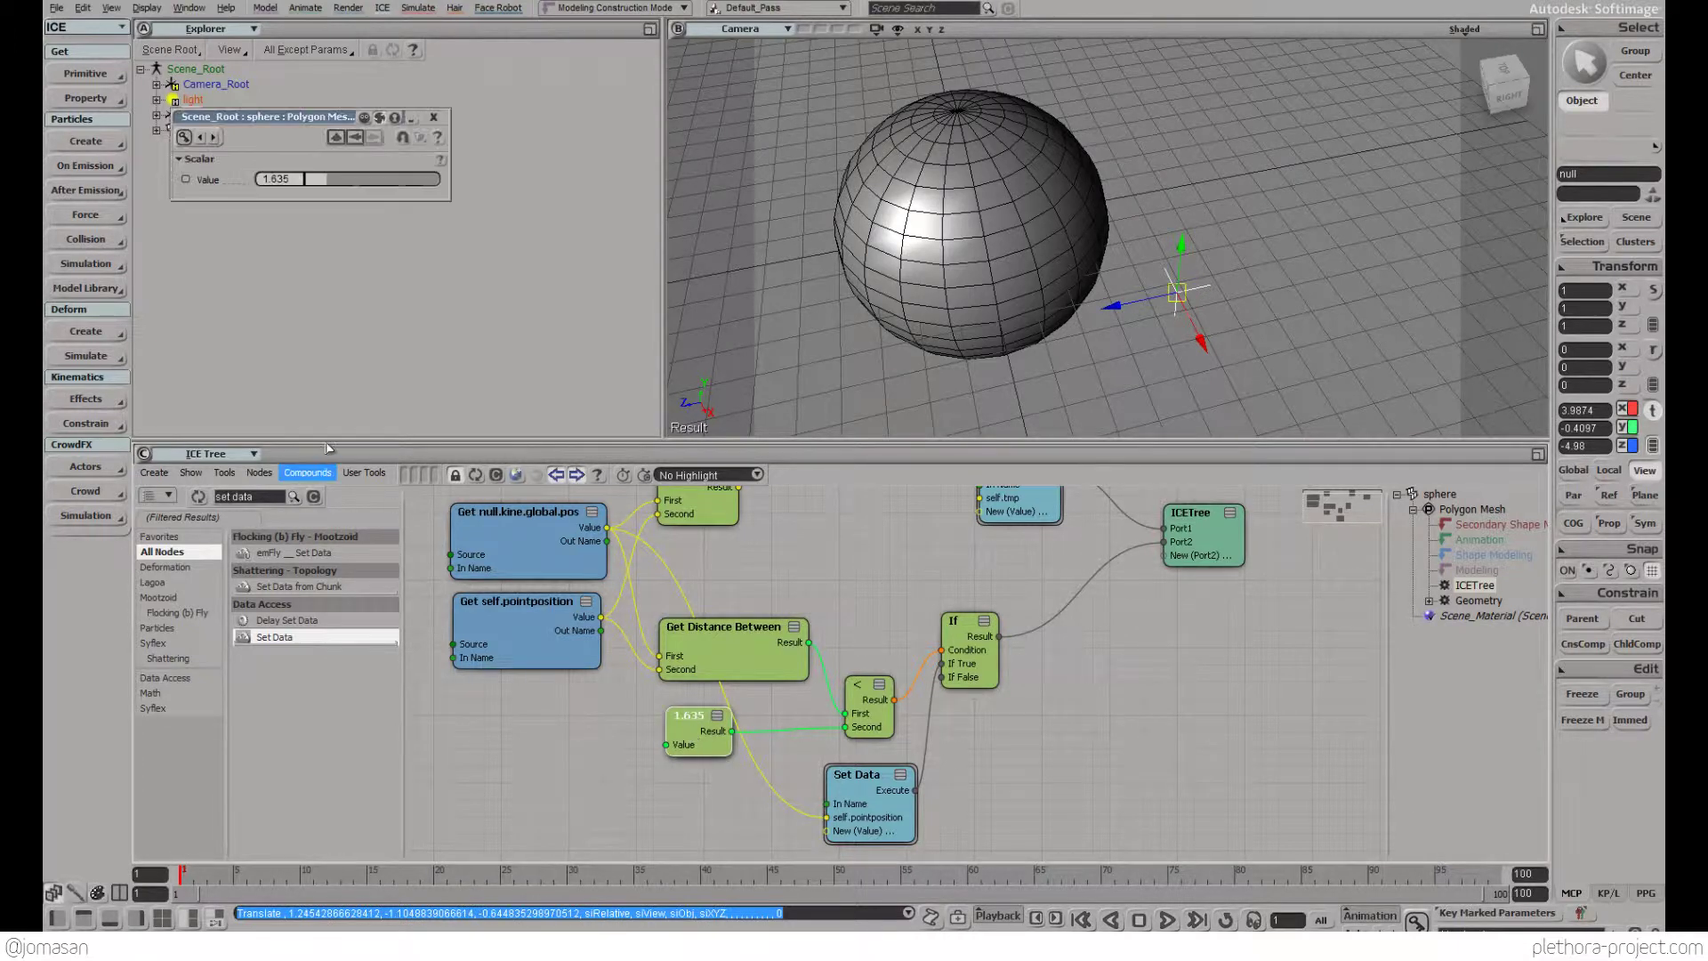
left_click_drag(316, 124, 536, 329)
left_click_drag(996, 271, 1116, 255)
key("v")
middle_click_drag(1072, 311, 1178, 324)
middle_click_drag(760, 550, 761, 592)
Delete the unused Subtract node and move the distance, Scalar, comparison, If and point-position Set Data nodes up together
left_click(699, 560)
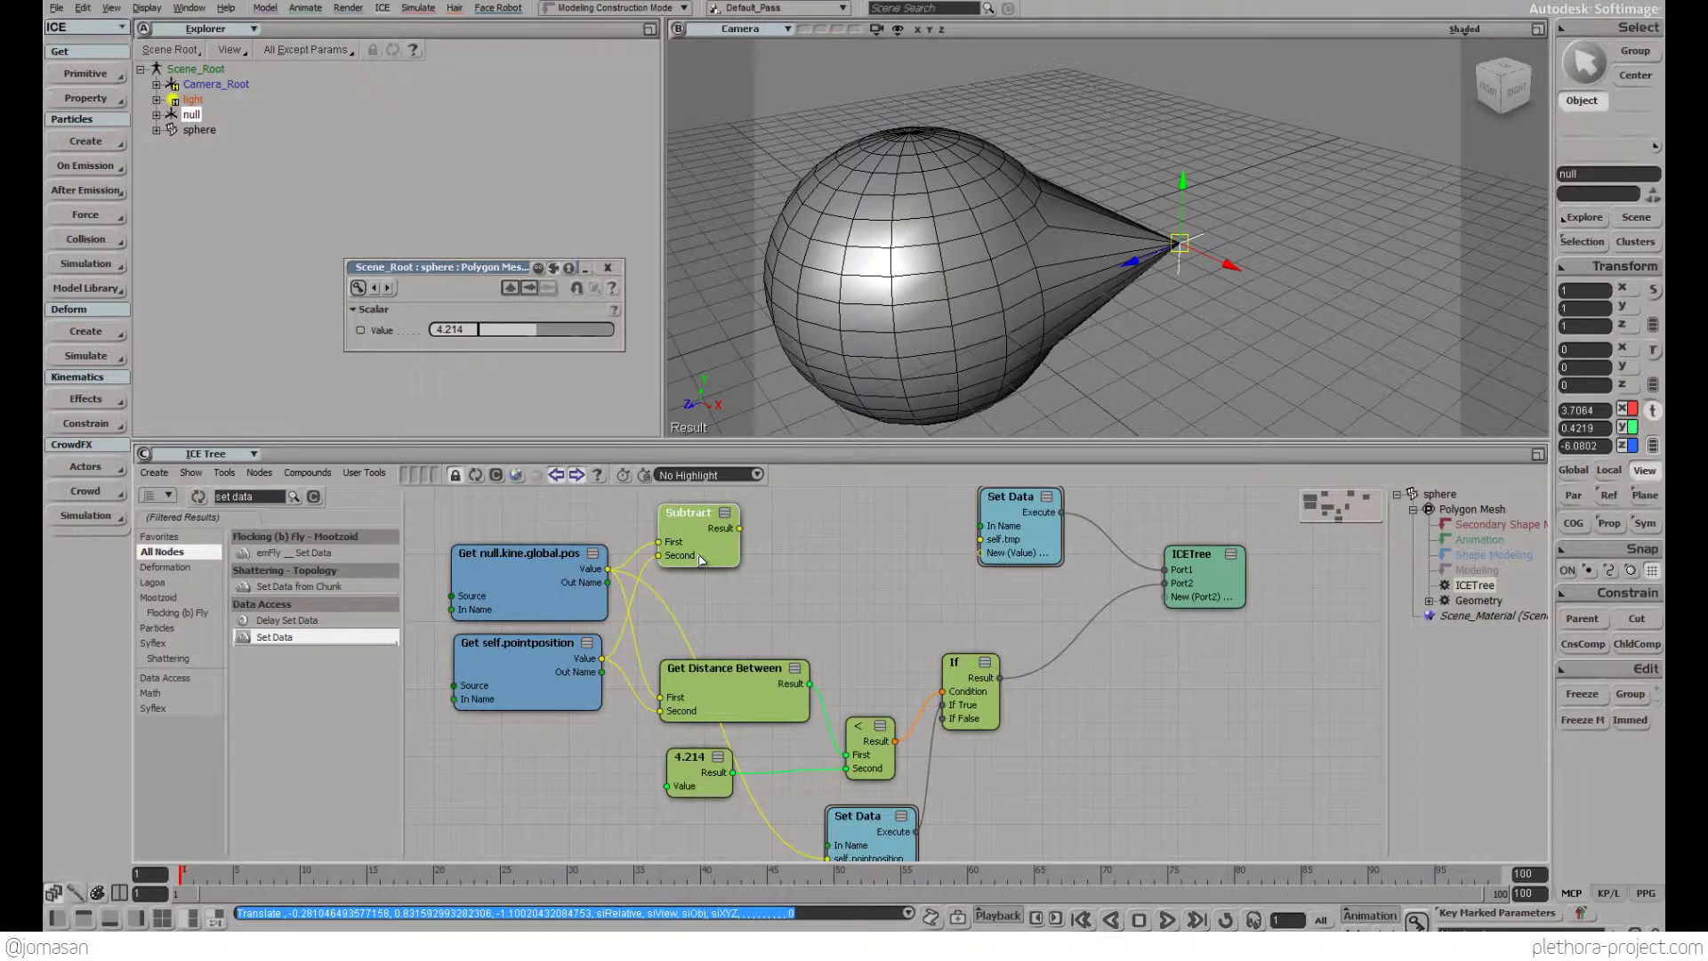
key("Delete")
middle_click_drag(781, 685, 780, 633)
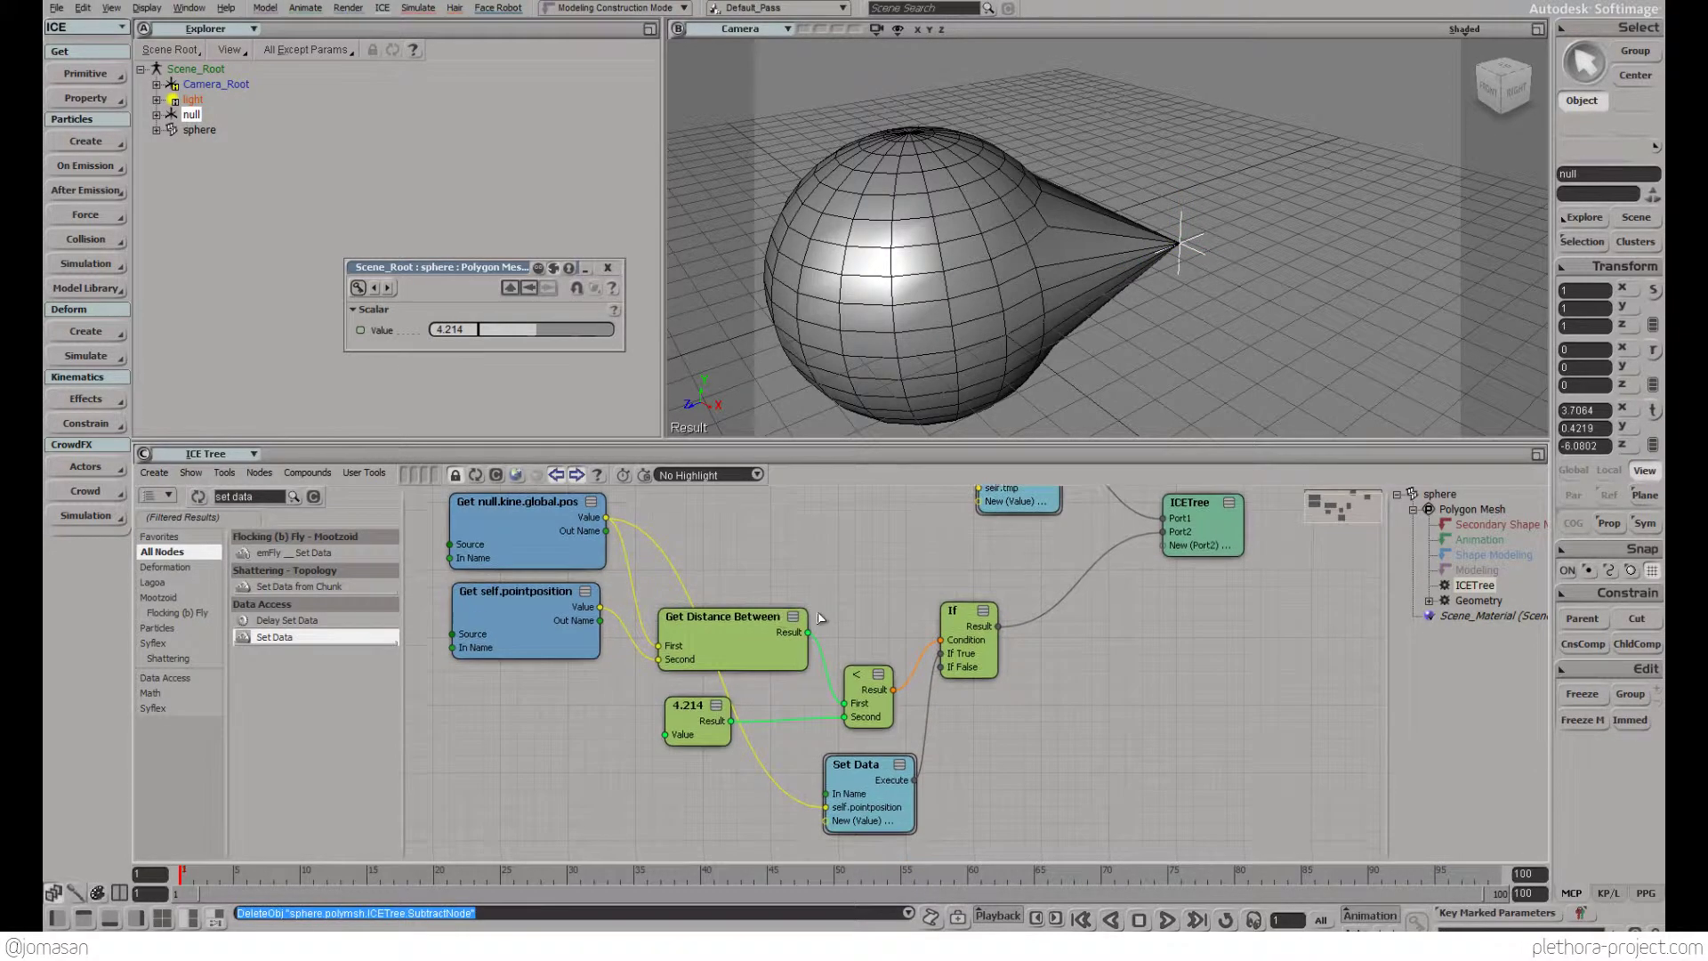
left_click_drag(699, 817, 700, 815)
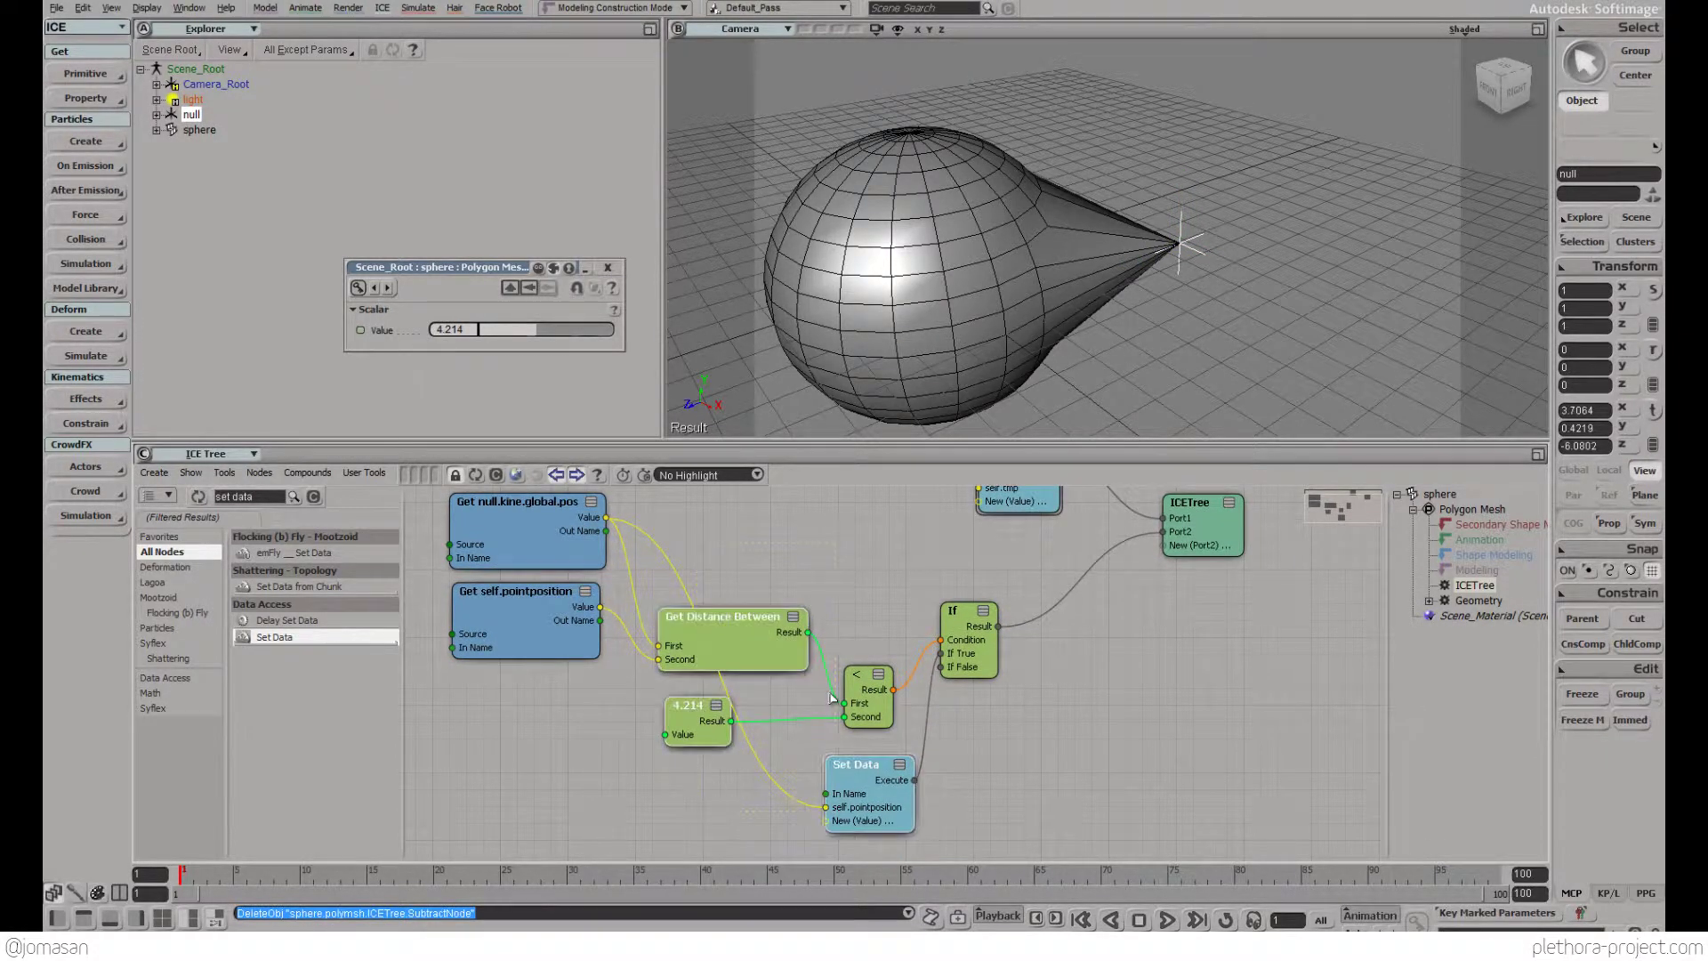
left_click_drag(965, 580, 727, 803)
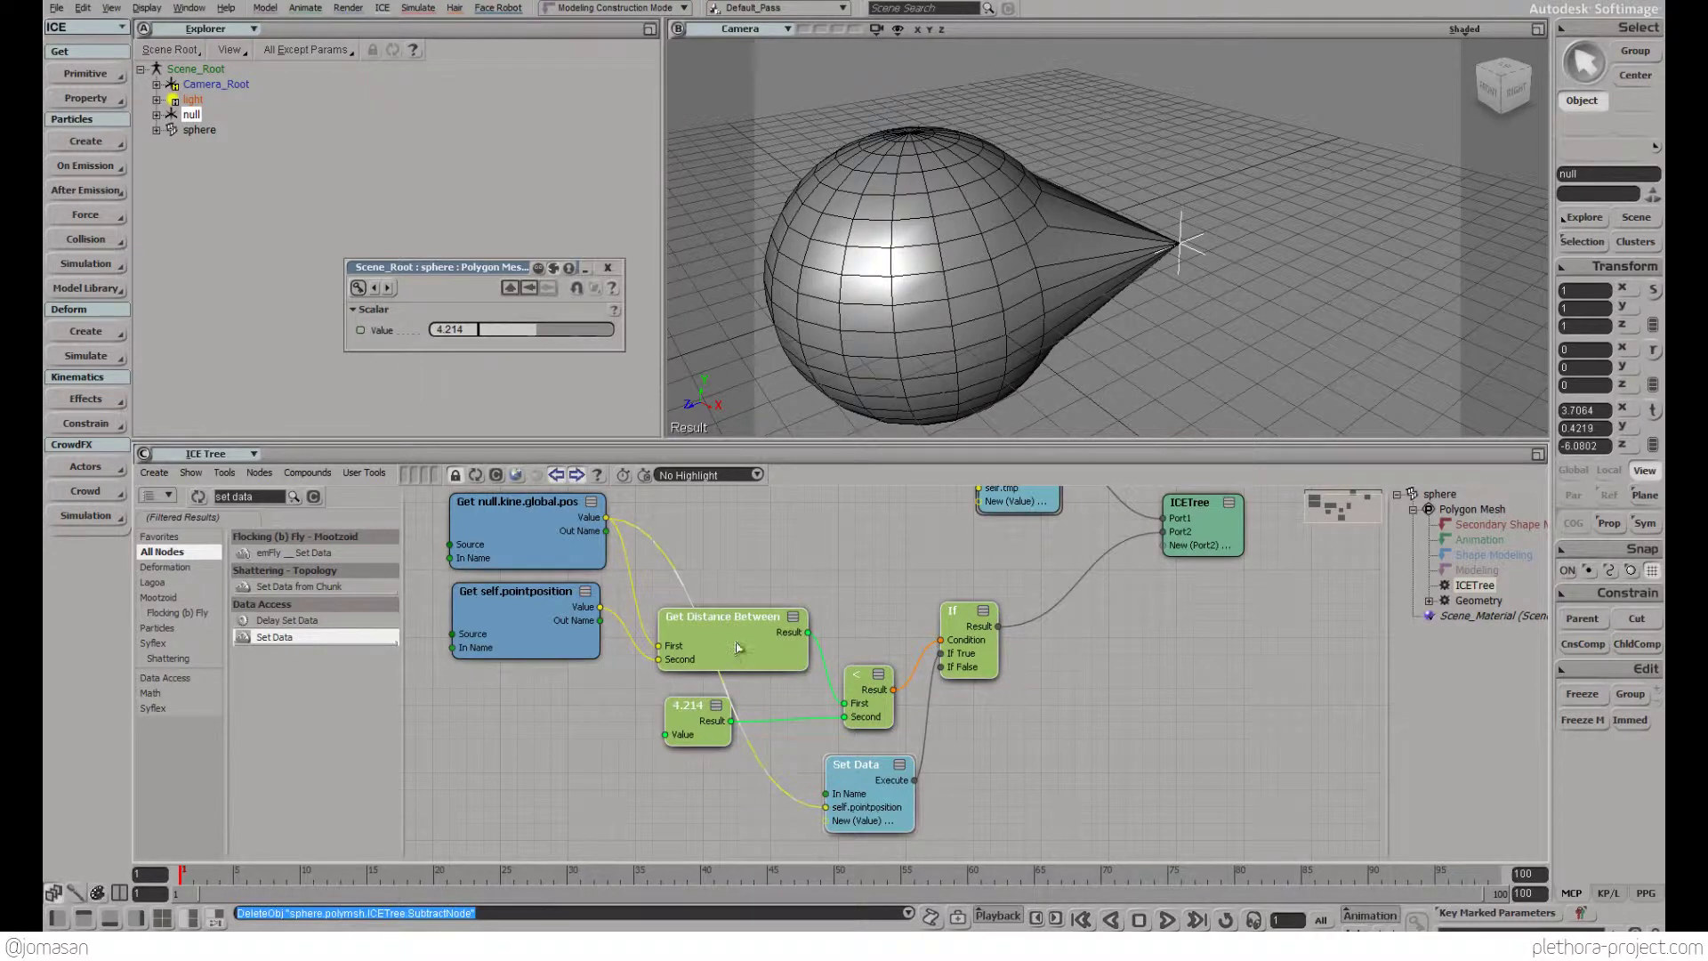
left_click_drag(736, 648, 746, 562)
middle_click_drag(765, 558, 753, 664)
left_click_drag(768, 664, 766, 632)
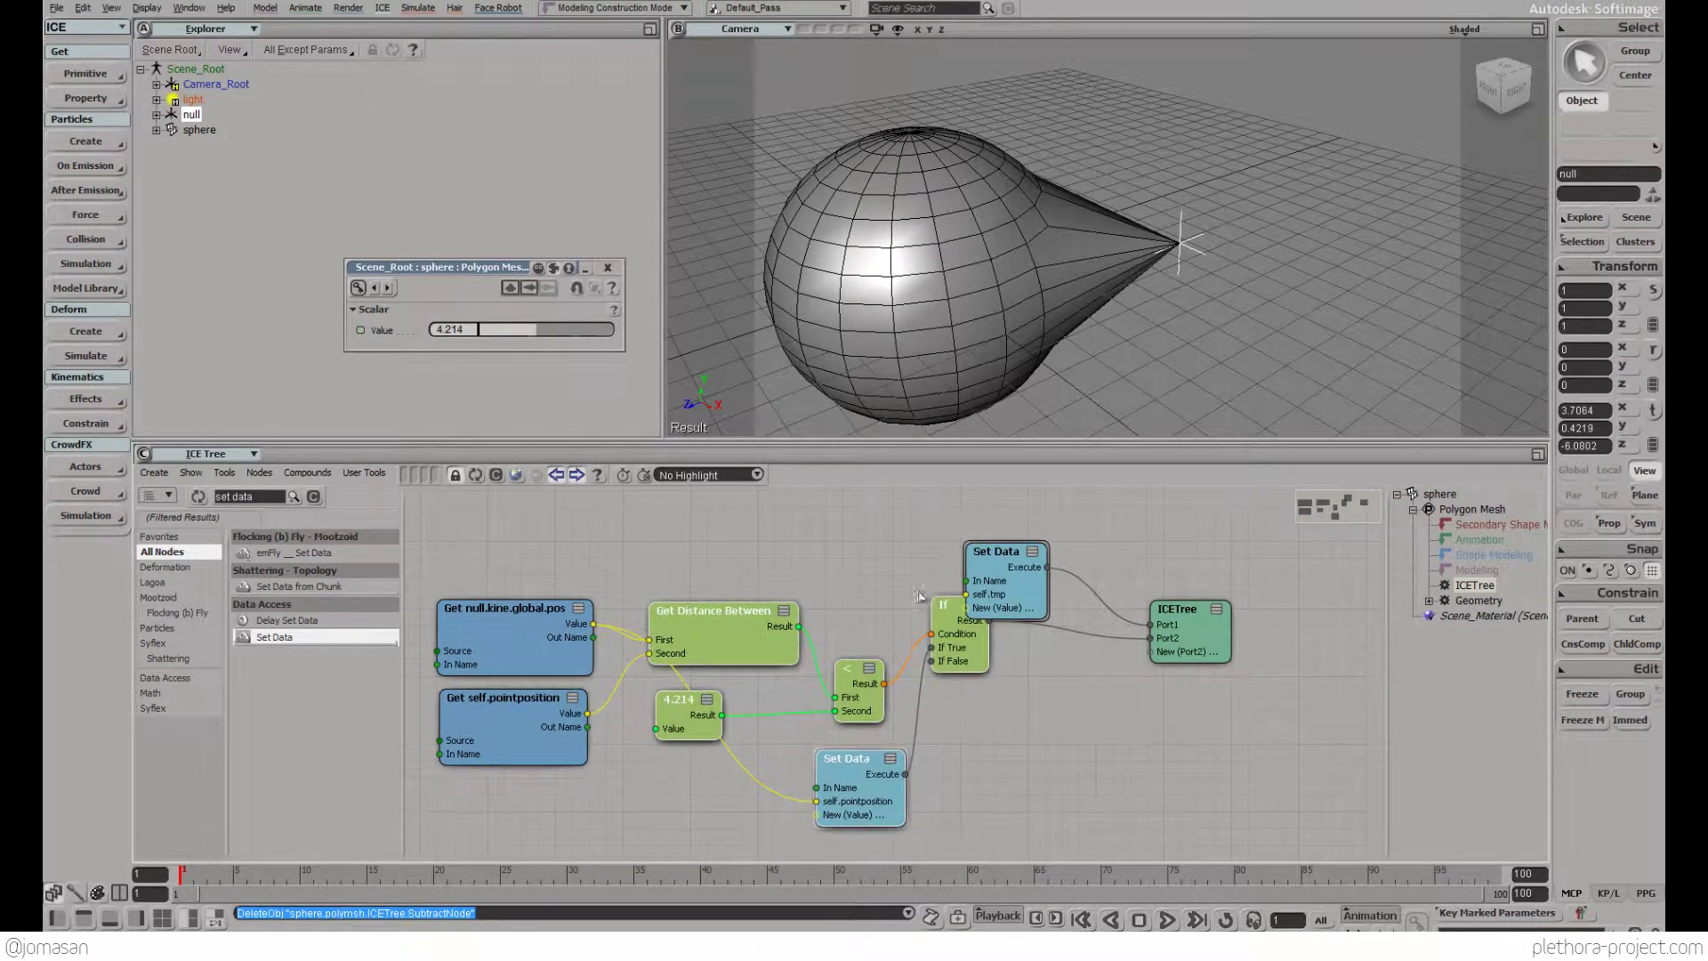
Delete the Set Data node for self.tmp and move the ICETree node closer to the If node
left_click_drag(1015, 574, 1050, 754)
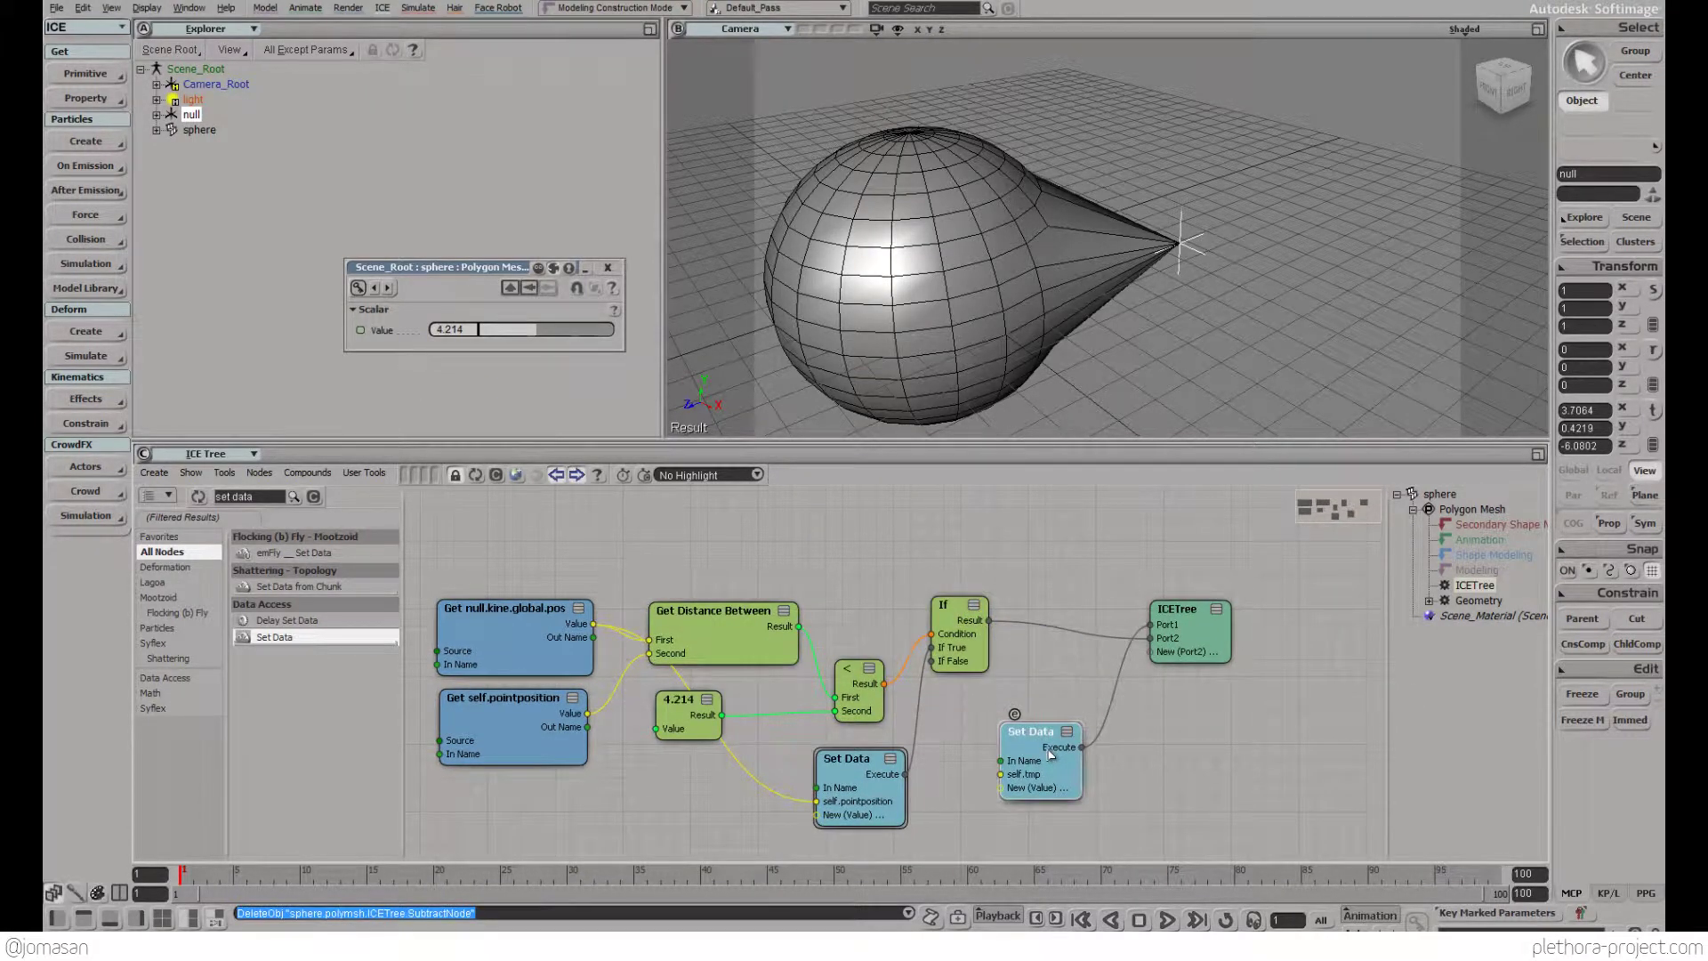
key("Delete")
left_click_drag(1208, 648, 1100, 651)
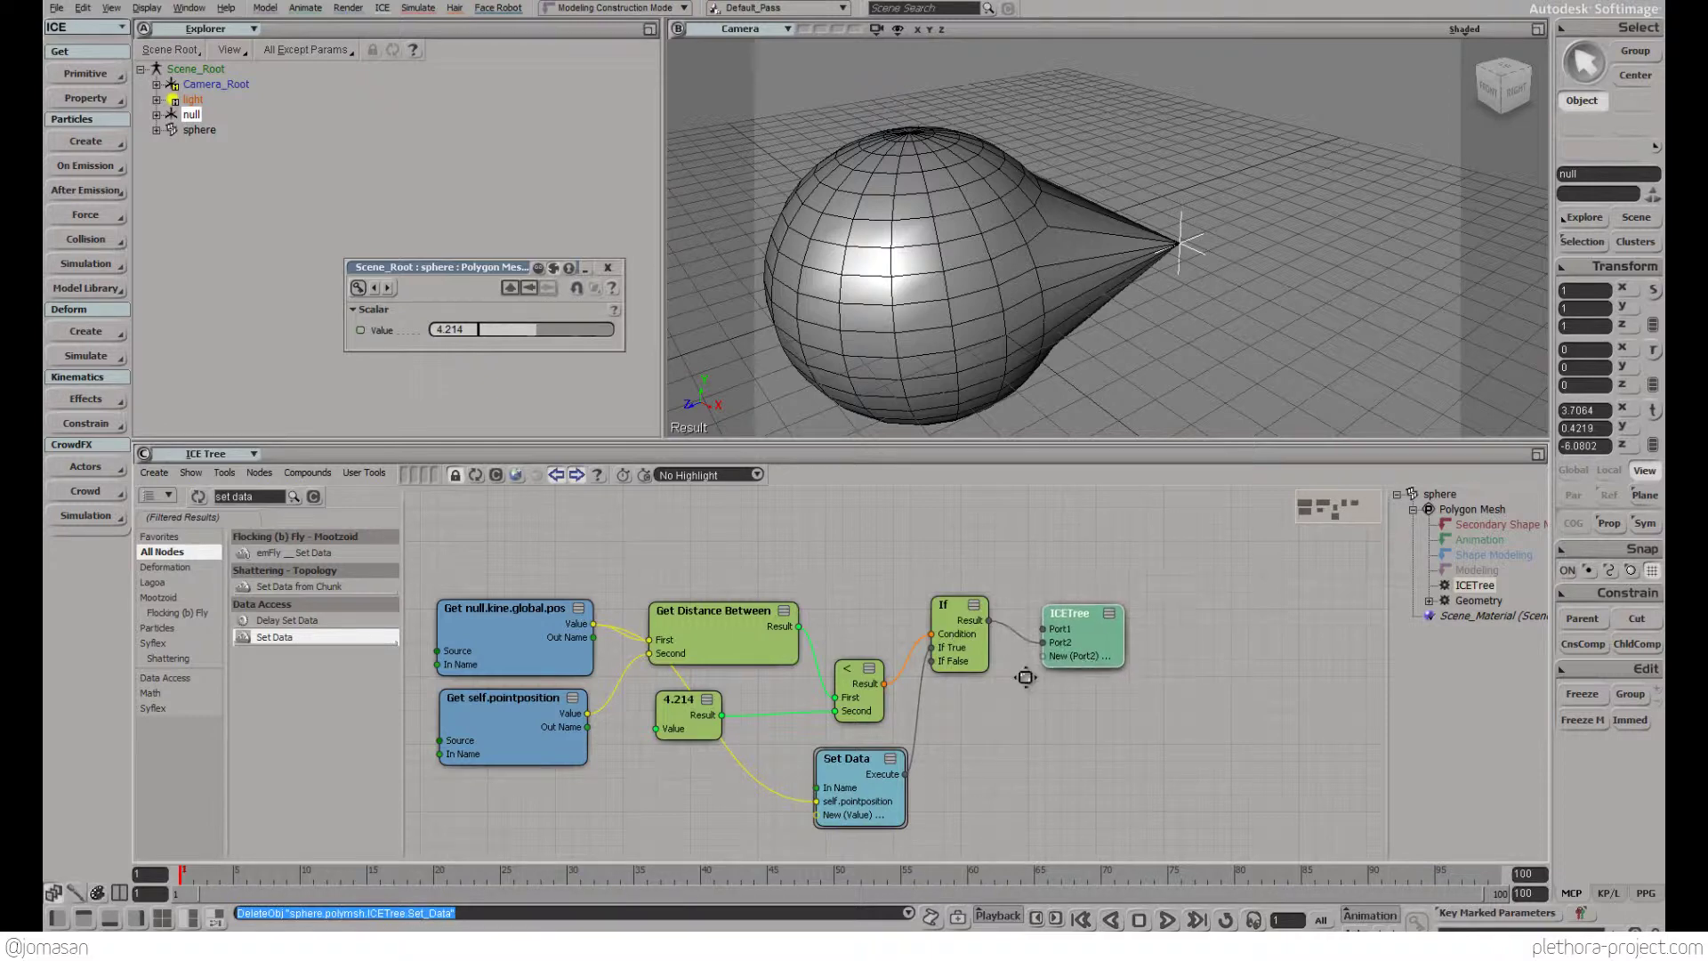
middle_click_drag(1026, 678, 1077, 629)
mouse_move(945, 649)
middle_mouse_down()
mouse_move(1004, 650)
mouse_move(977, 695)
mouse_move(973, 663)
middle_mouse_up()
left_click_drag(785, 702, 793, 707)
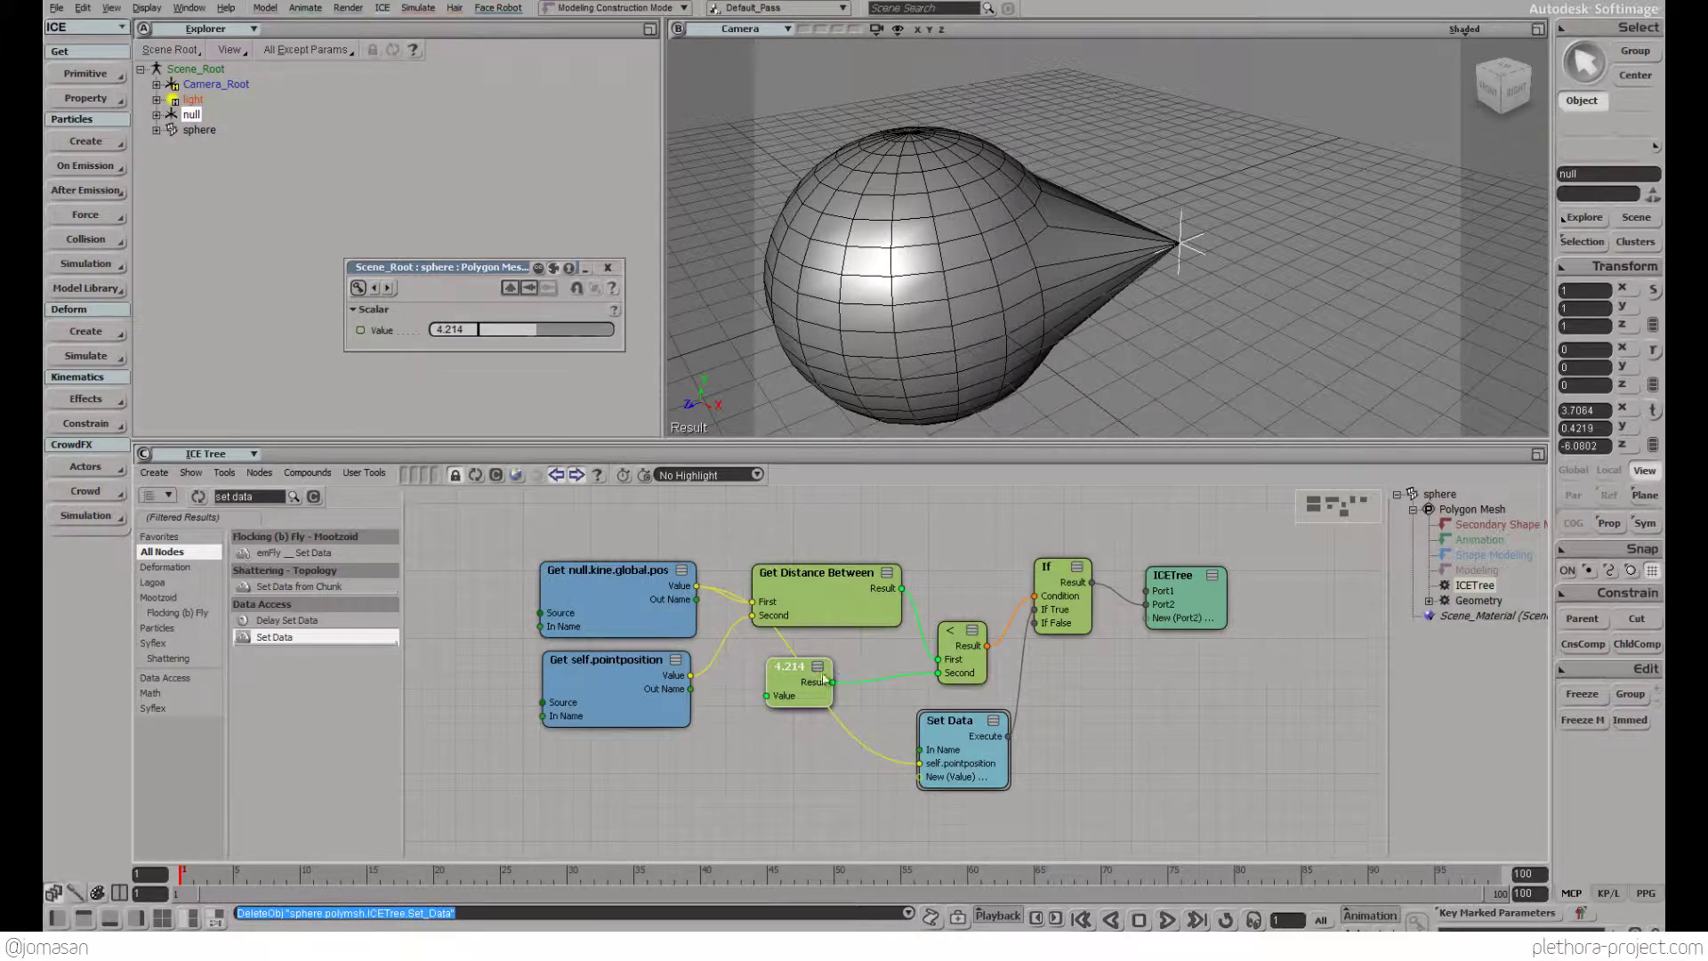
Select only the null, move it to about X 2.62, Y 1.74, Z -5.74, and close its properties
left_click_drag(1209, 209, 1144, 310)
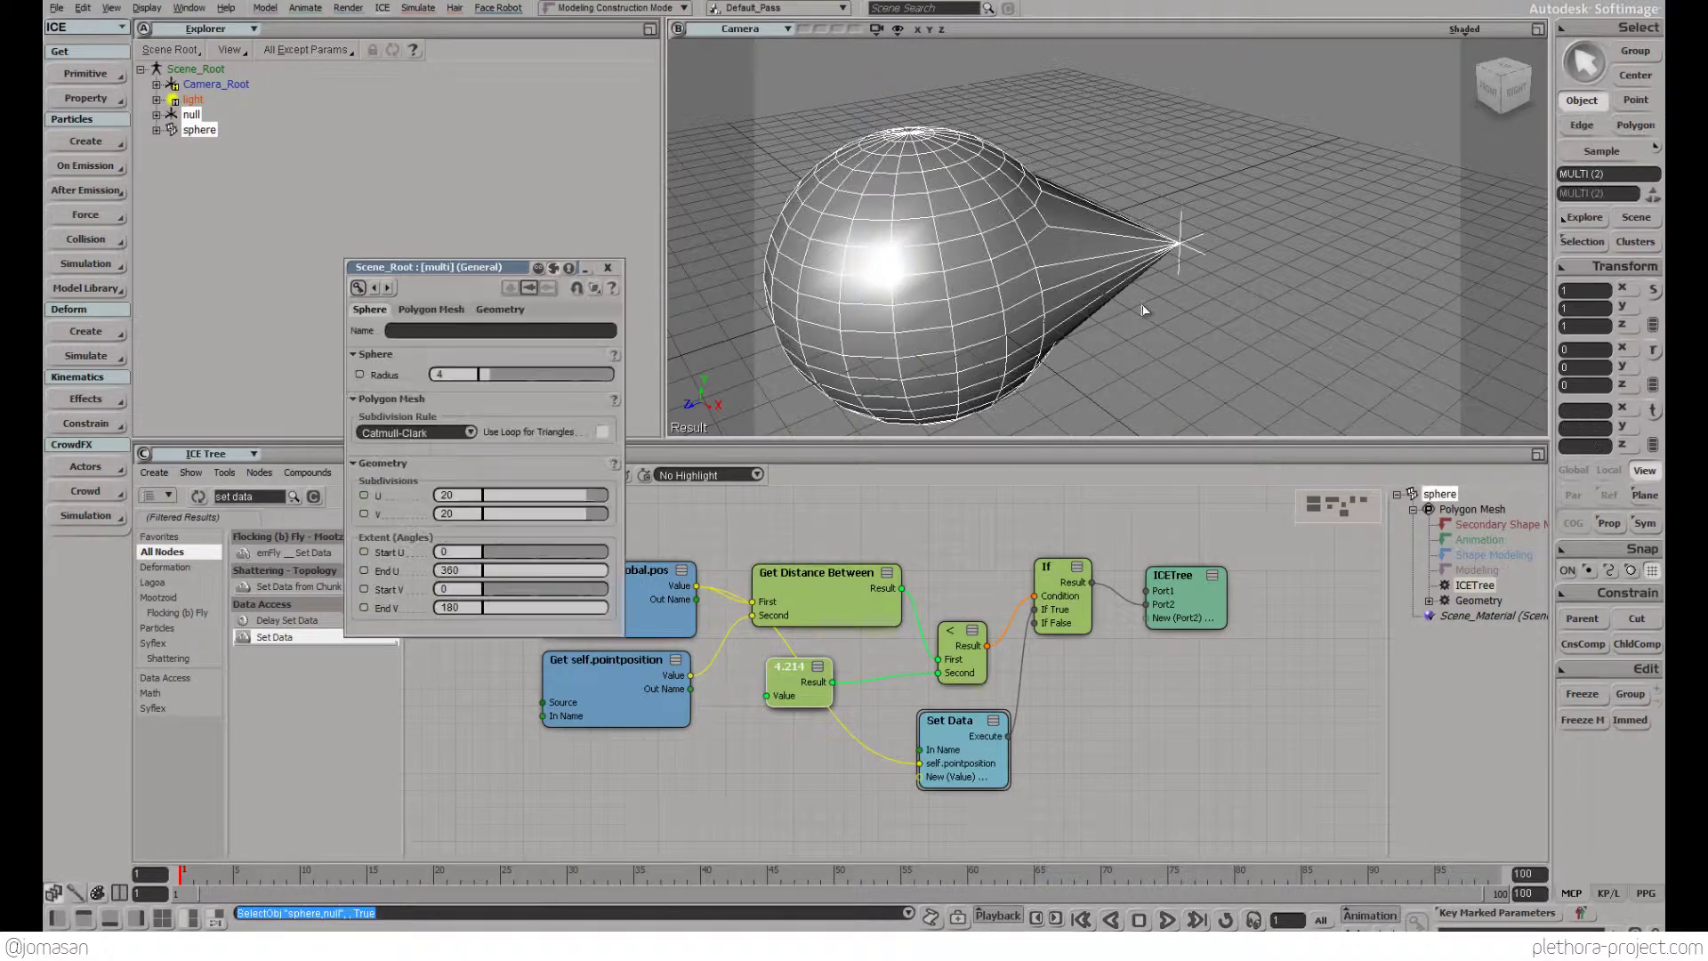
left_click(1197, 279)
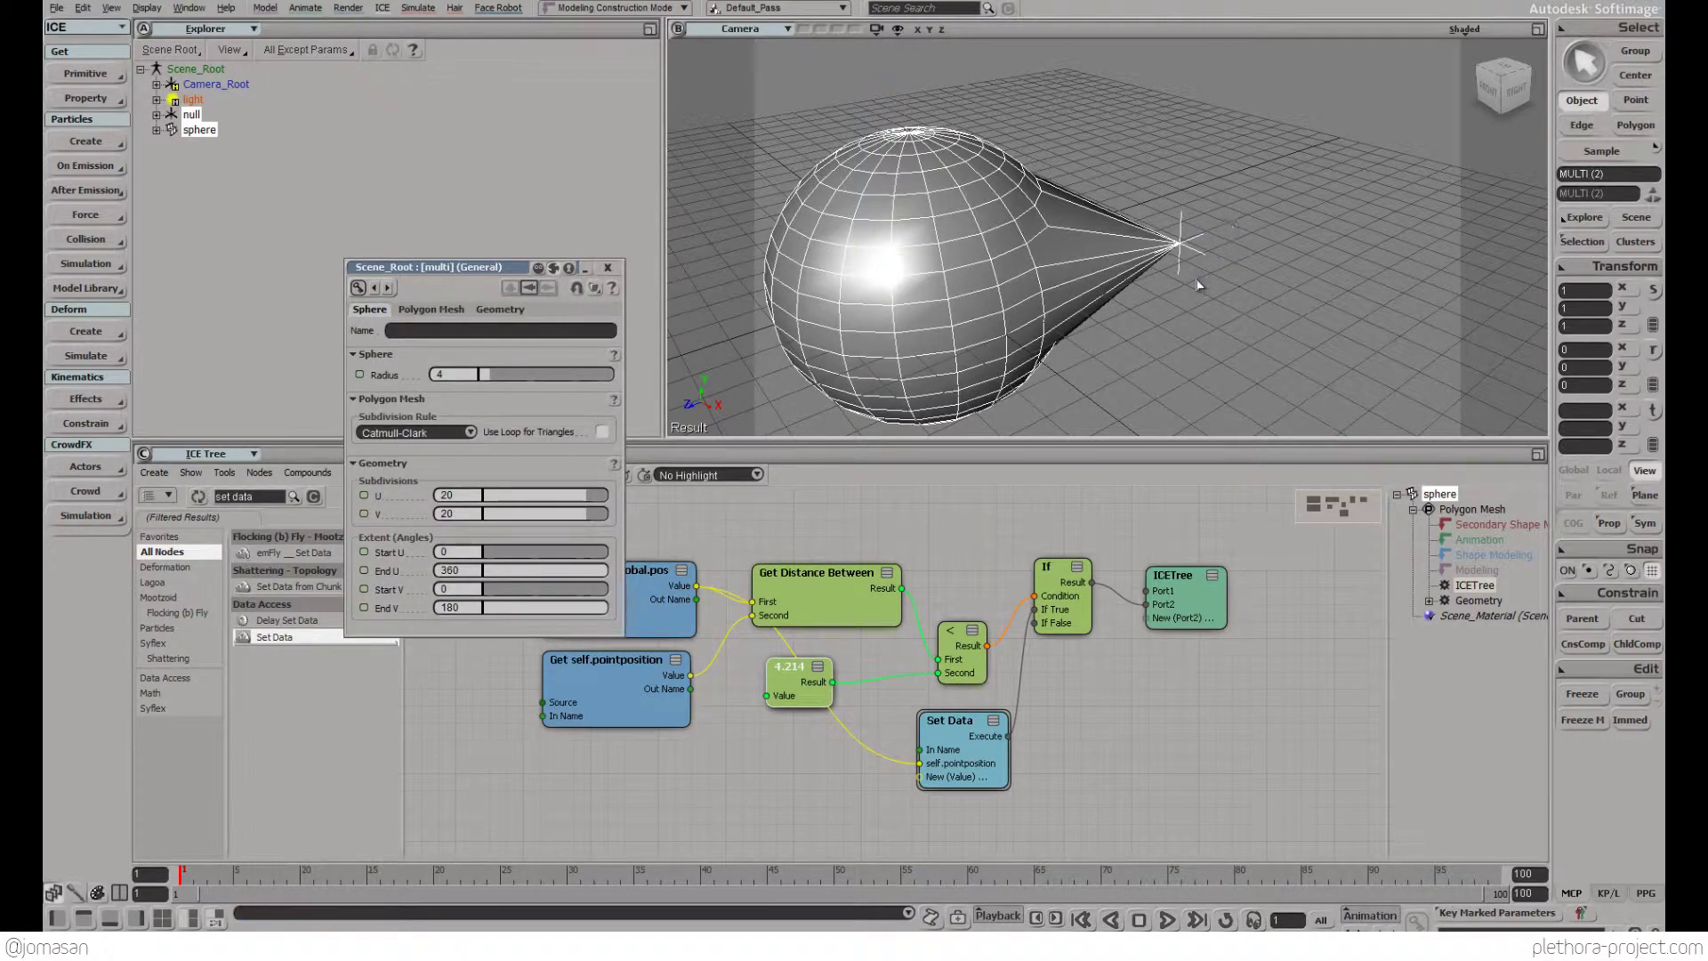
key("v")
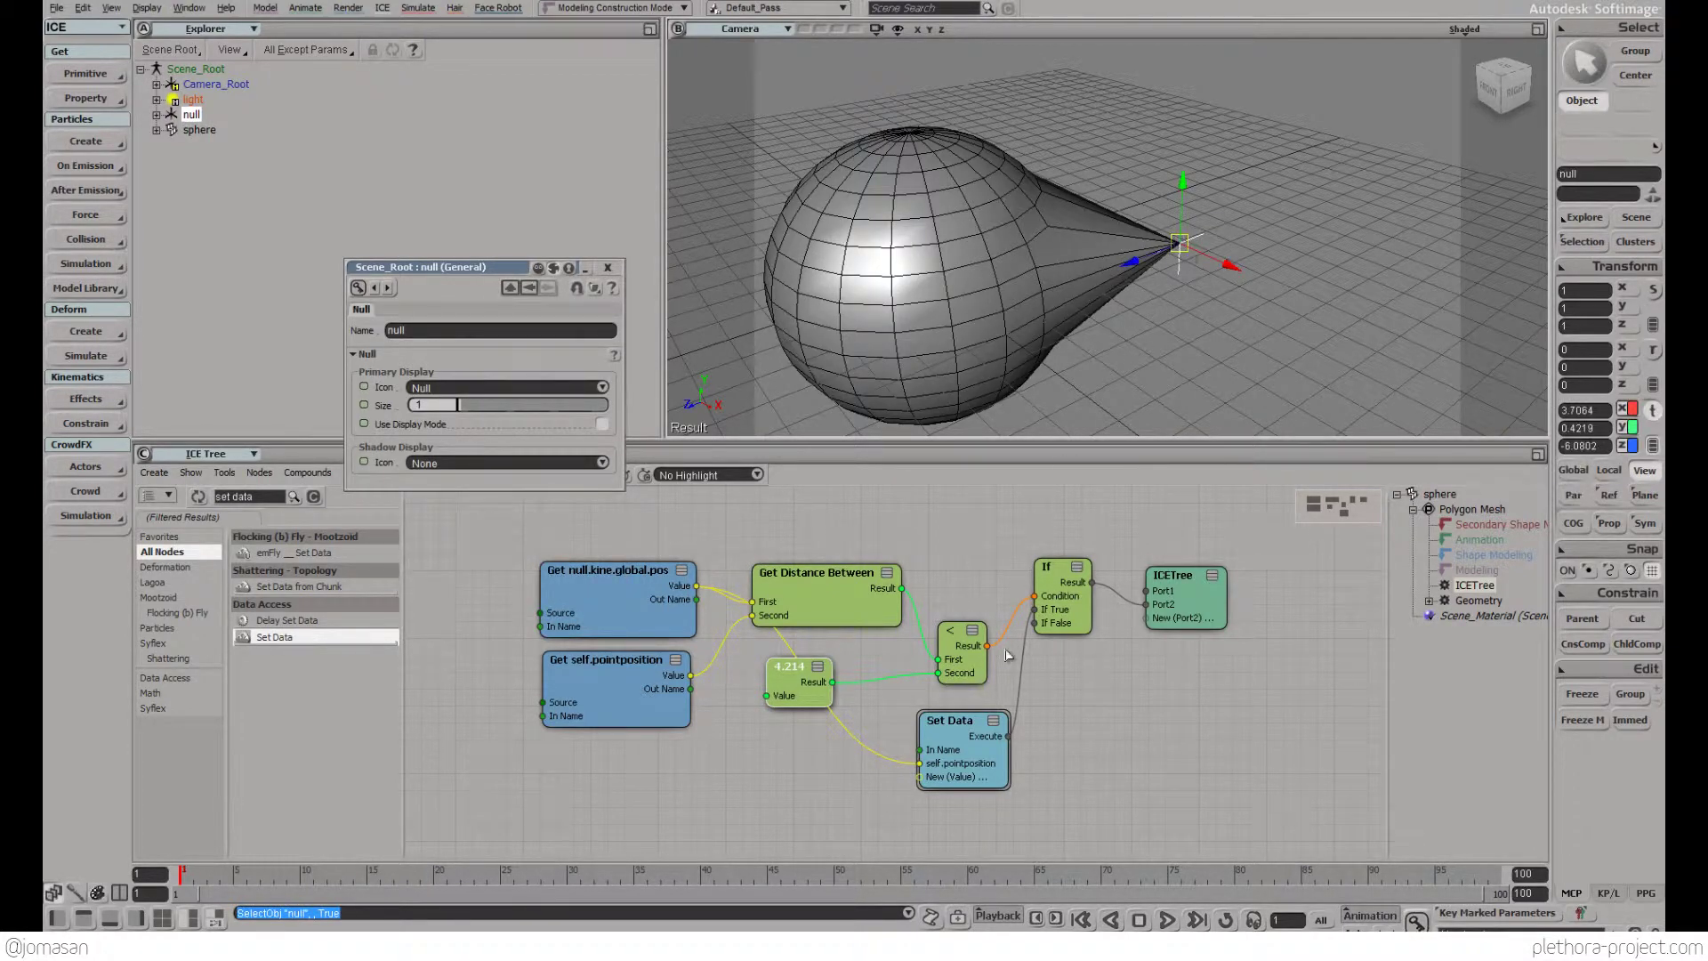
left_click_drag(1174, 244, 1145, 191)
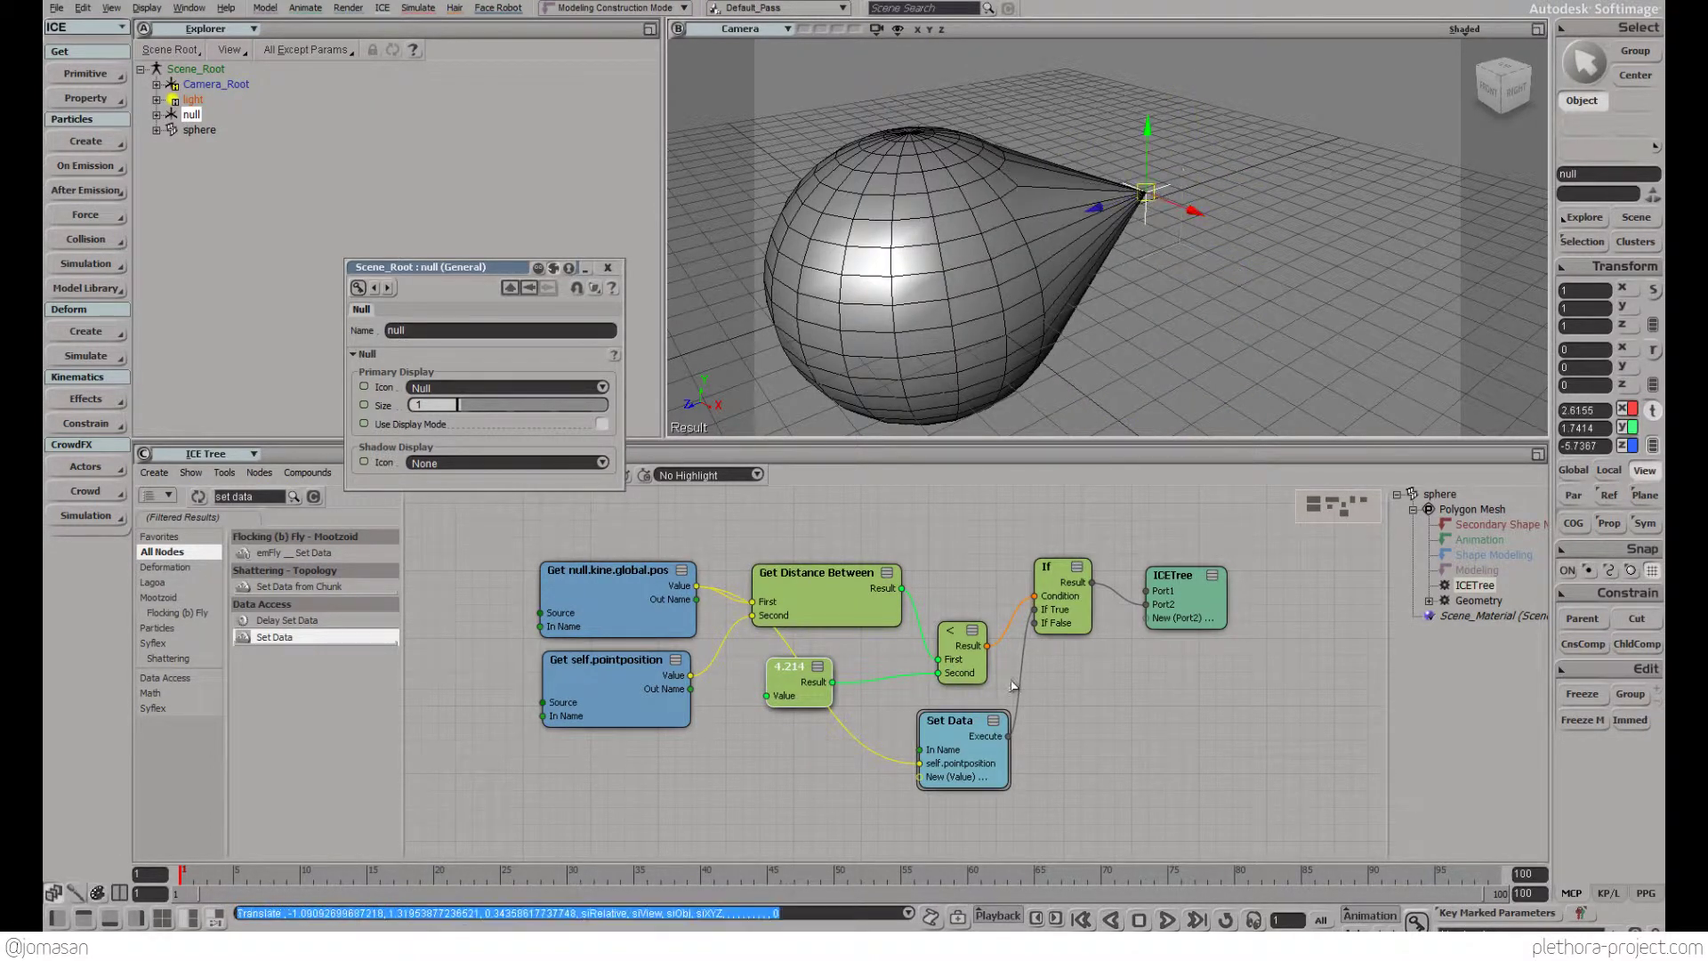
left_click(607, 267)
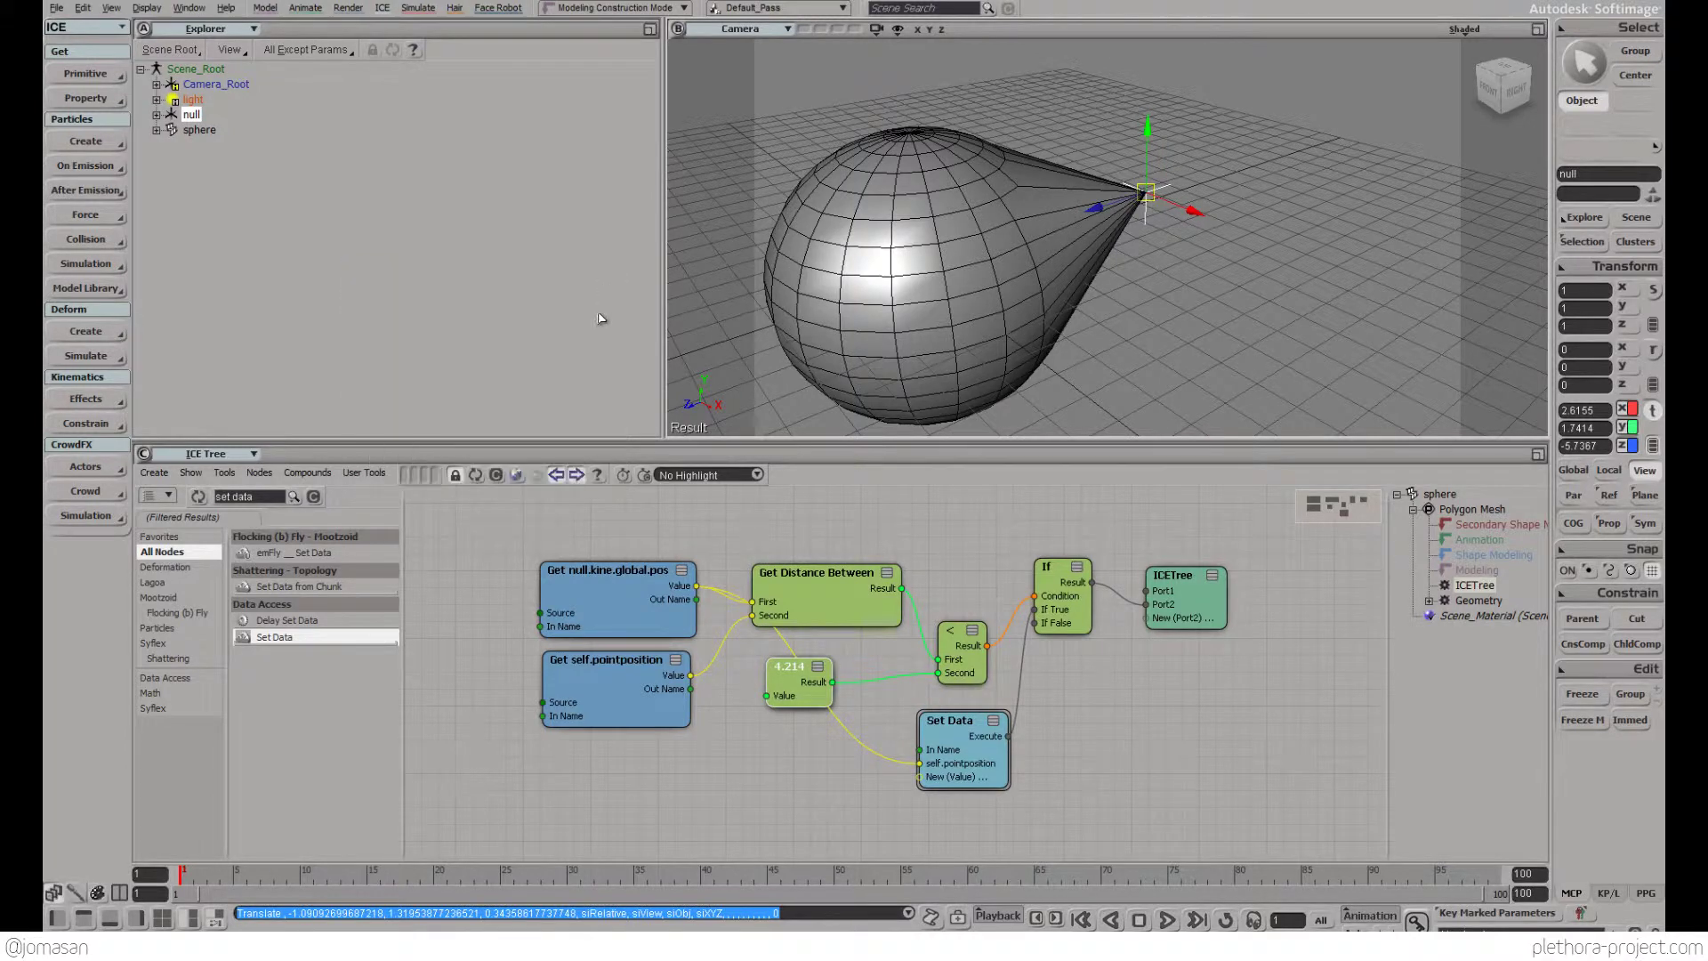